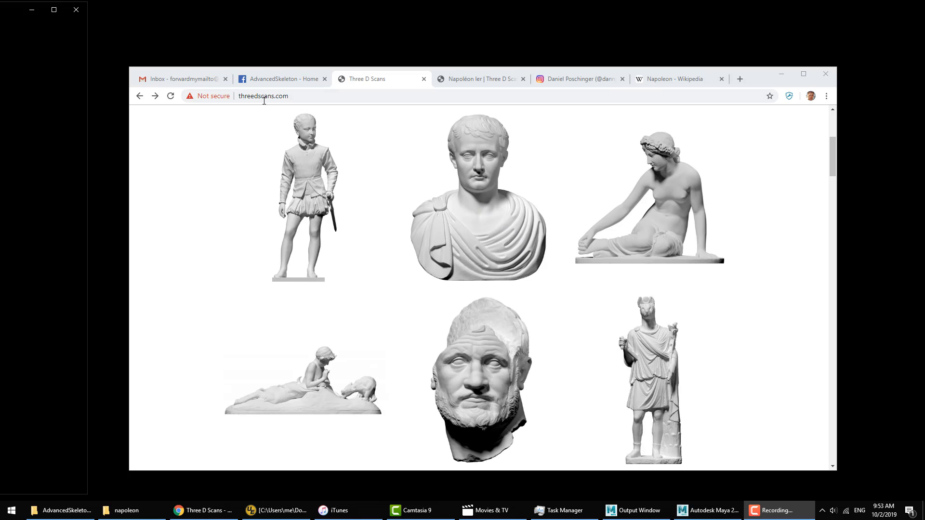
Step: Review the Napoléon Ier scan page, the Napoleon Wikipedia article and the Three D Scans gallery
click(465, 82)
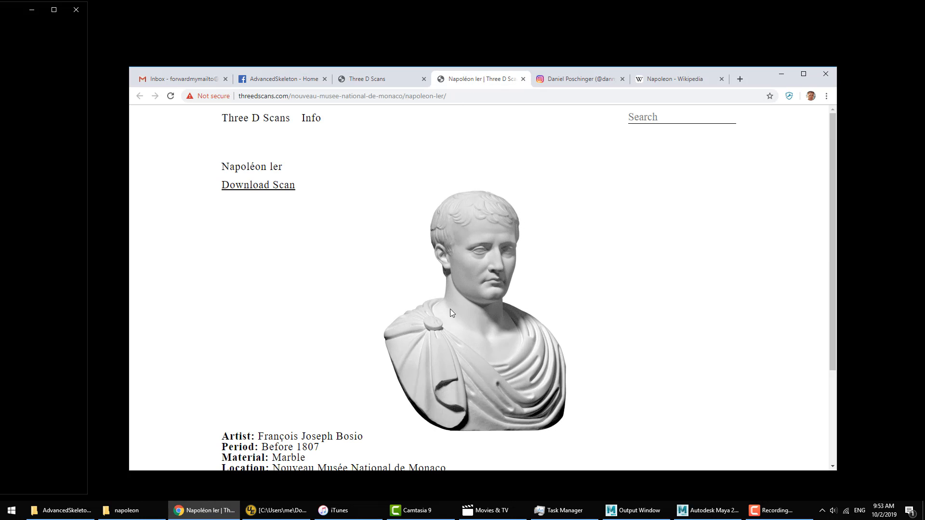
click(678, 81)
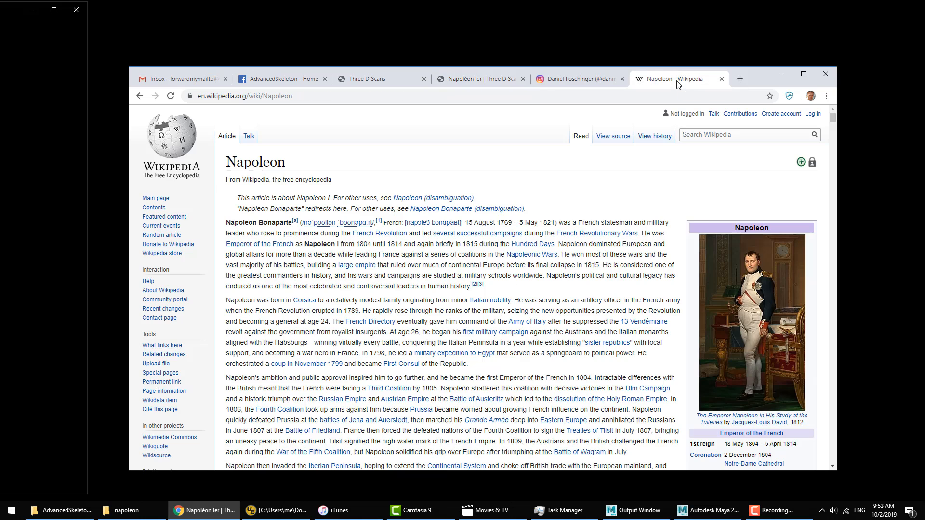
mouse_move(765, 436)
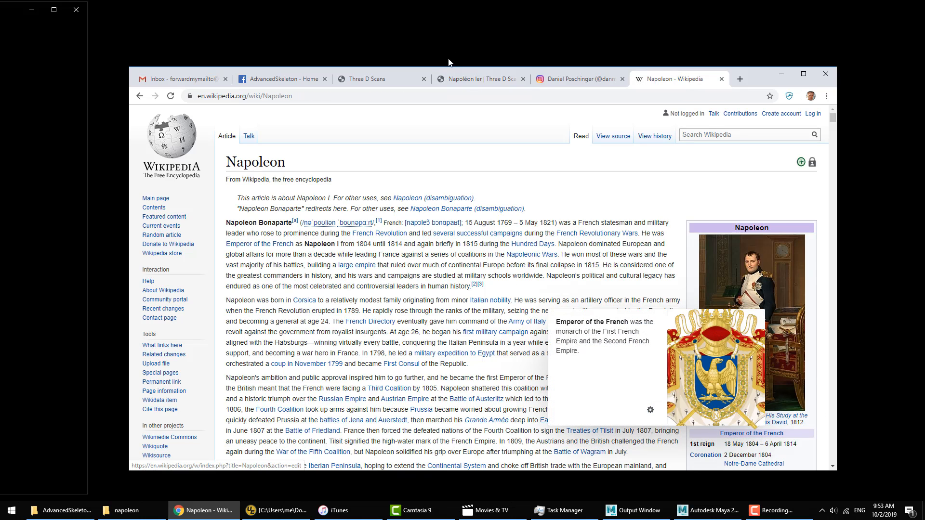
click(474, 80)
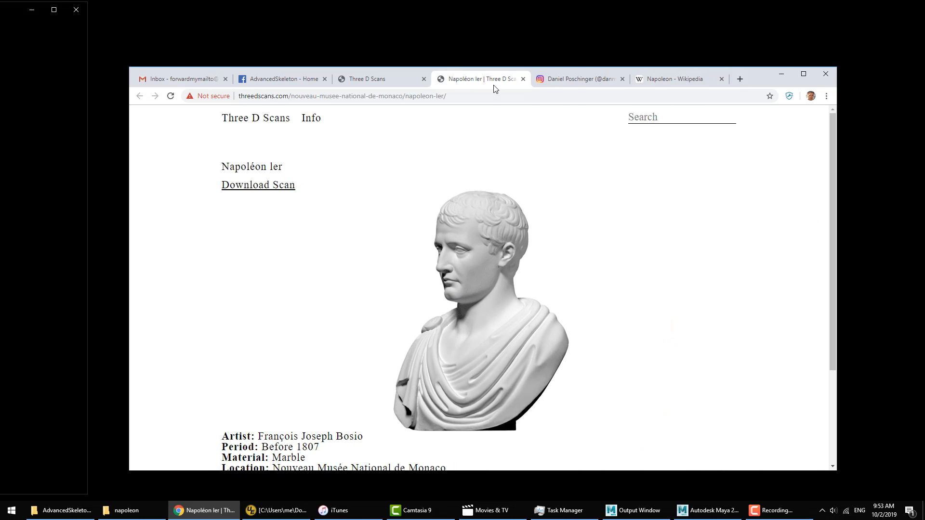
click(364, 79)
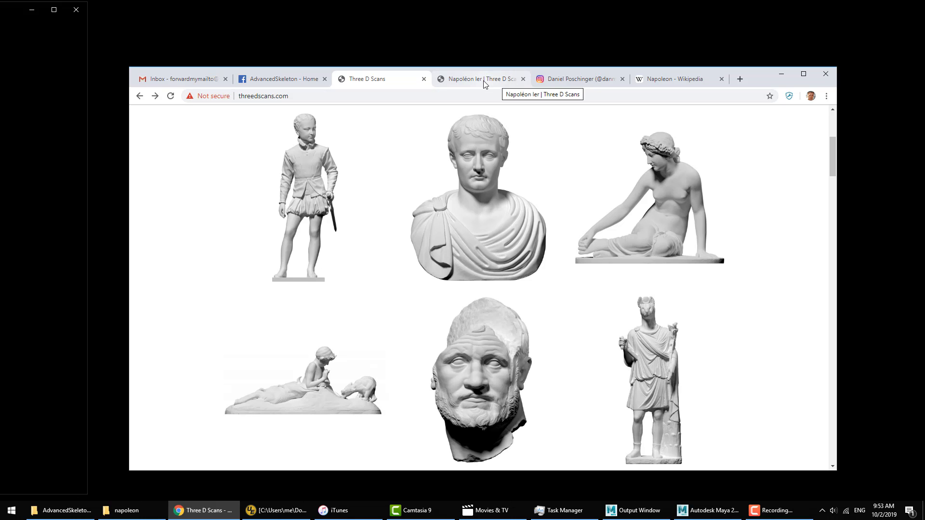
Step: Look over the 3D artist's Instagram profile and its posts, including the Napoleon bust
click(577, 80)
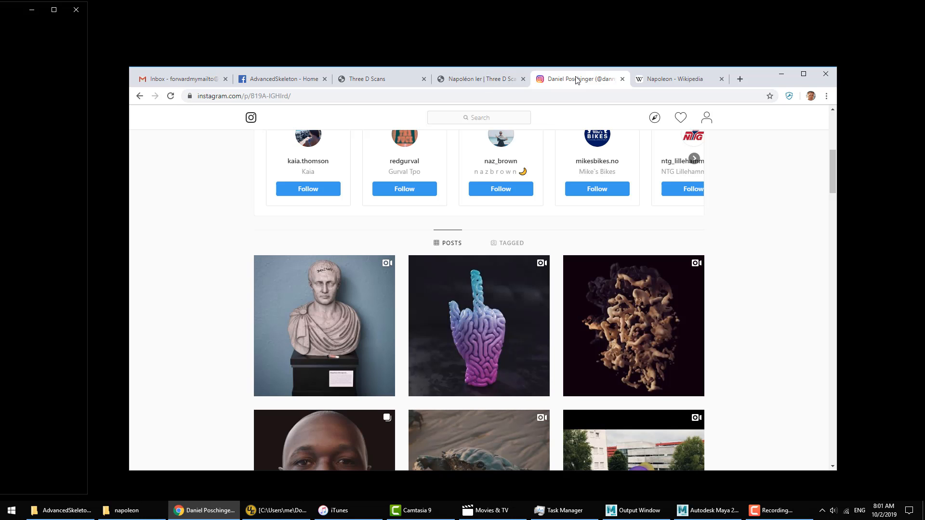
scroll(639, 155, up, 6)
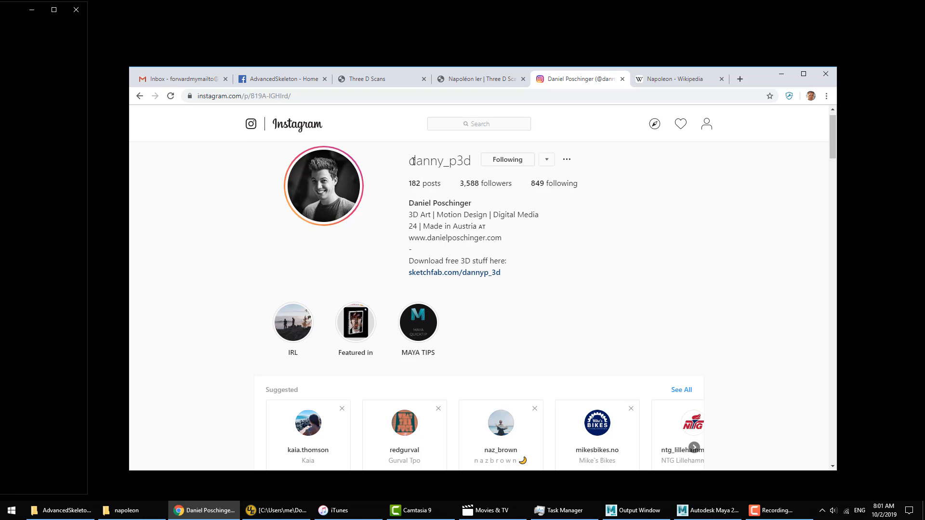
drag(411, 161, 472, 166)
scroll(472, 167, down, 7)
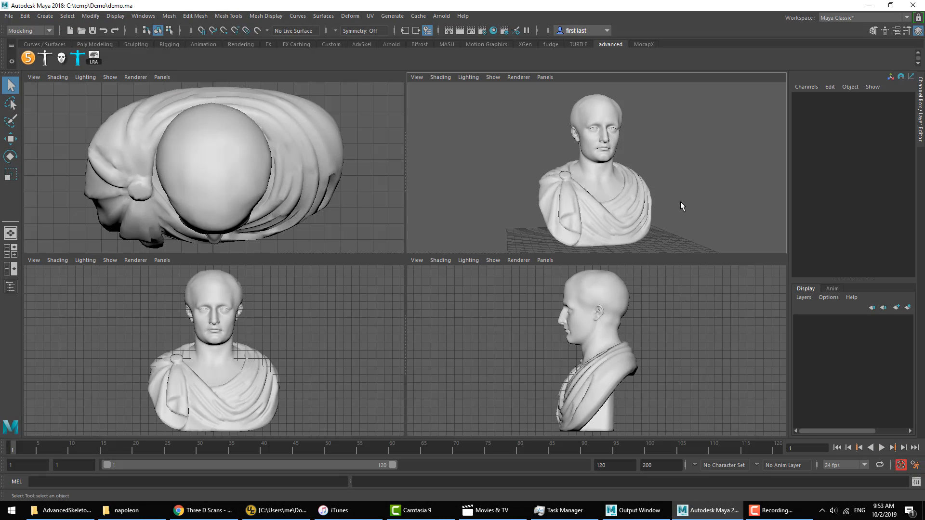
Step: In Maya, show the Napoleon bust in a single perspective view with Wireframe on Shaded
key(space)
click(56, 77)
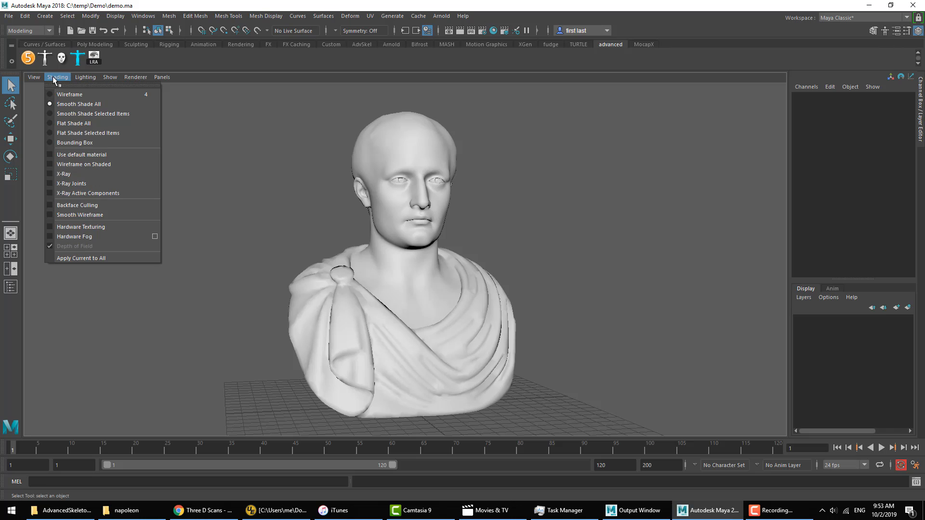
click(98, 172)
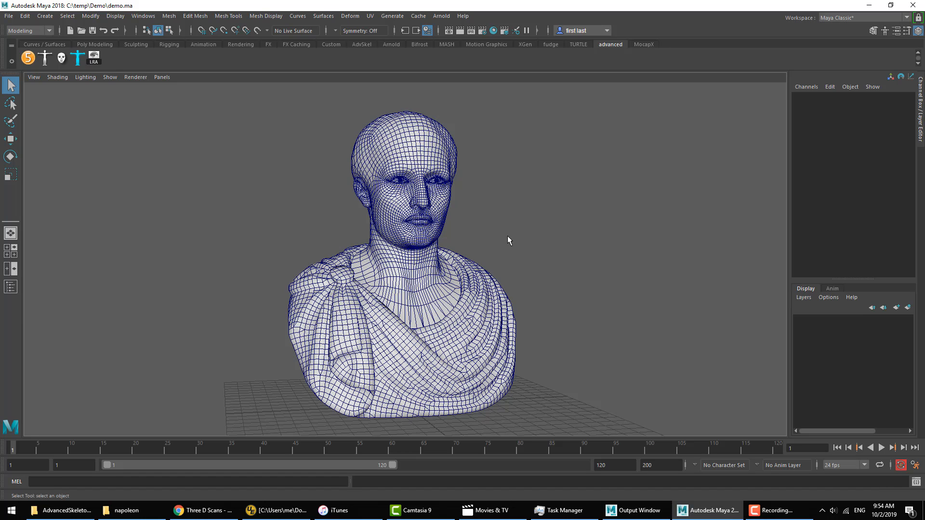
ctrl+alt+drag(365, 127, 472, 271)
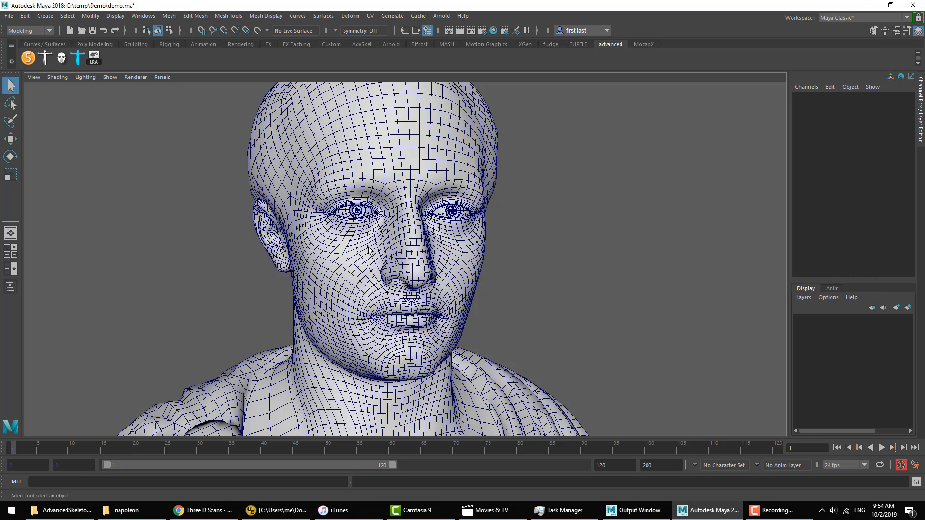
Step: Open the AdvancedSkeleton5 tool, dock it beside the viewport and collapse its About section
click(29, 59)
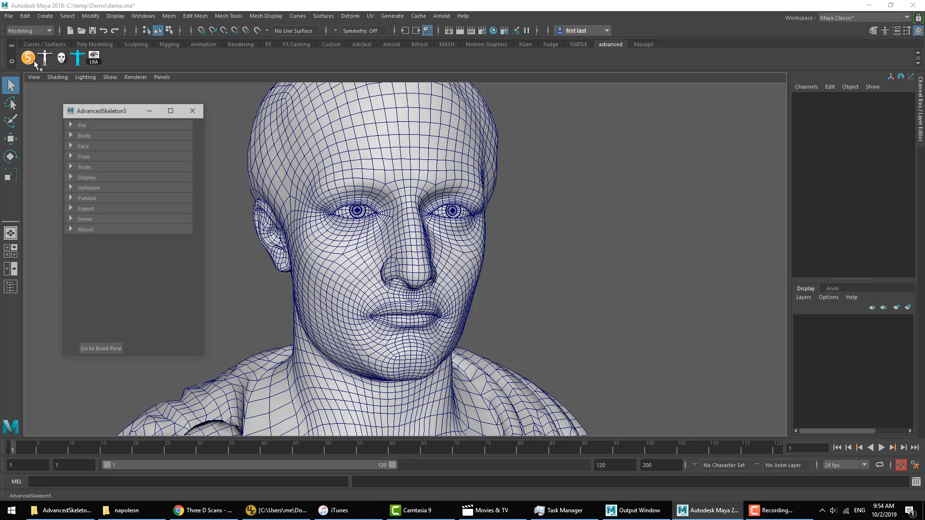
click(89, 230)
click(157, 300)
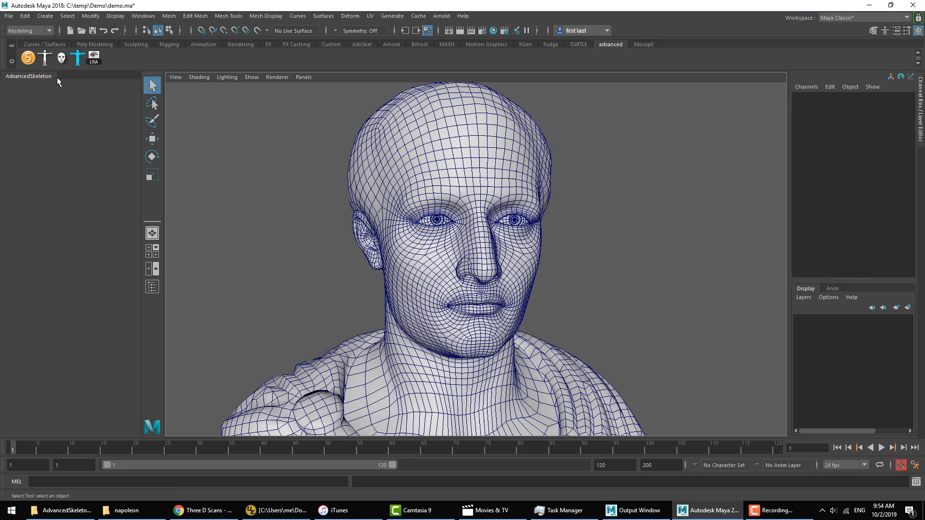
click(25, 193)
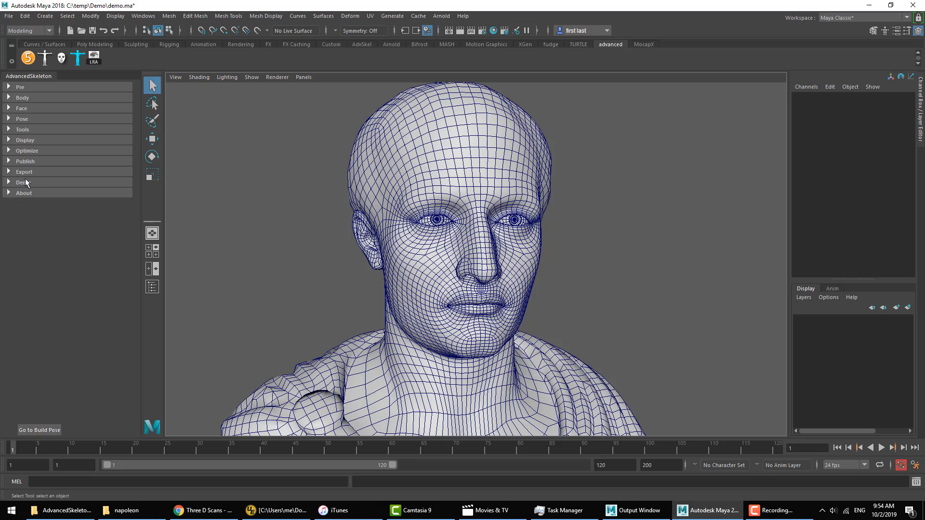
Step: Create the Face FitSkeleton node from the face pre-setup section and check the face fit placement reference image
click(26, 108)
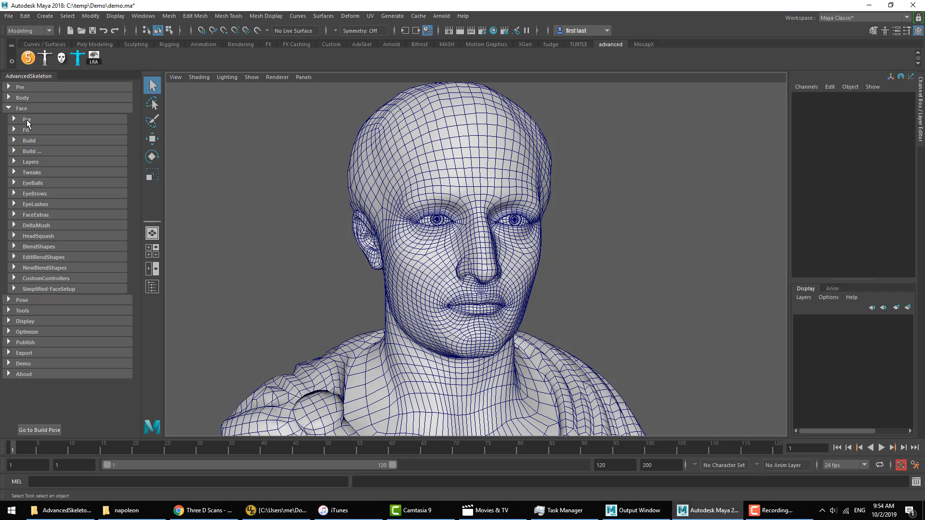
click(28, 120)
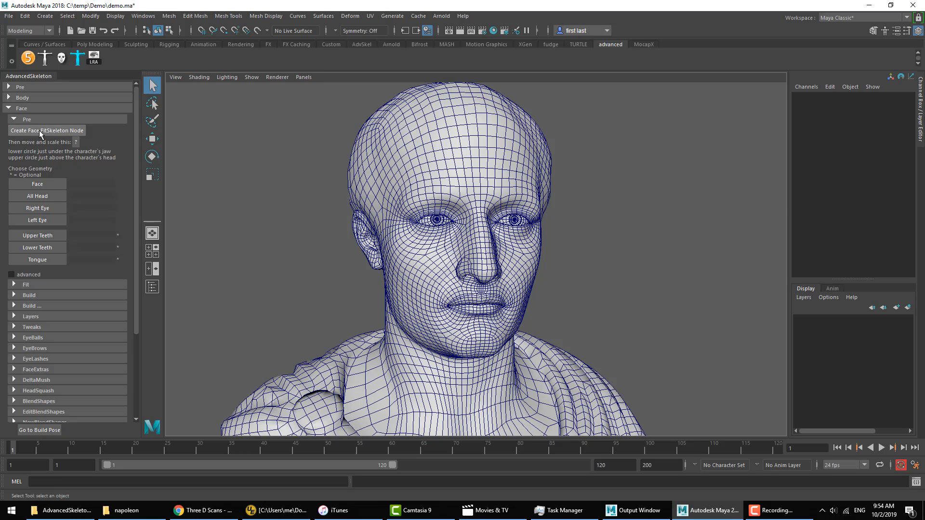
click(39, 130)
click(75, 142)
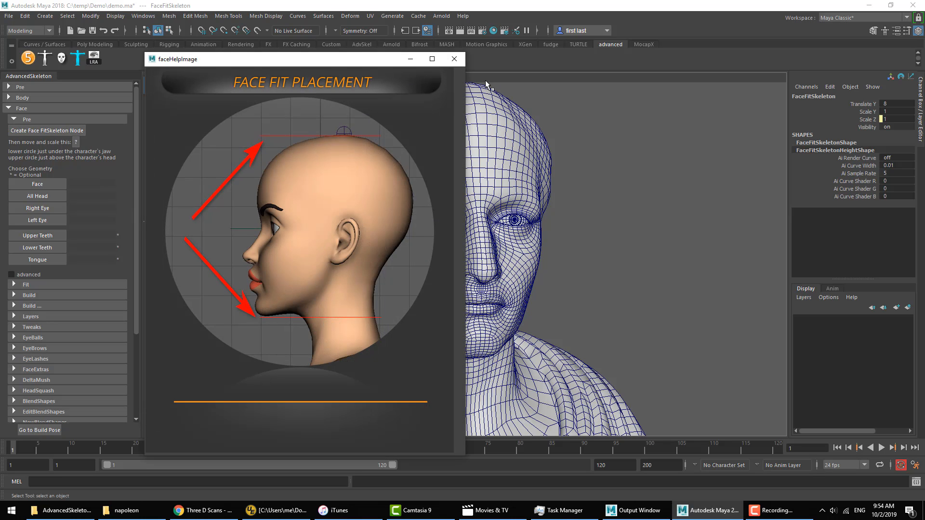
click(455, 59)
Step: In a wireframe side view, raise the FaceFitSkeleton to Translate Y 10.827 at the jaw and scale it to 5.433
key(4)
drag(471, 243, 469, 200)
key(r)
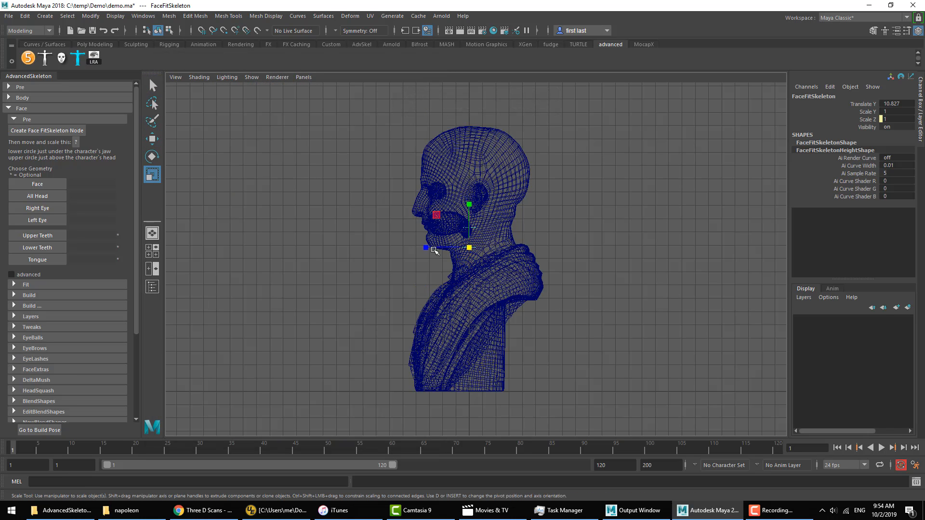
drag(470, 247, 569, 232)
Step: Refine the FaceFitSkeleton to Translate Y 10.718 and scale 6.118 so its circles bracket jaw and head top, and recheck the placement reference
key(w)
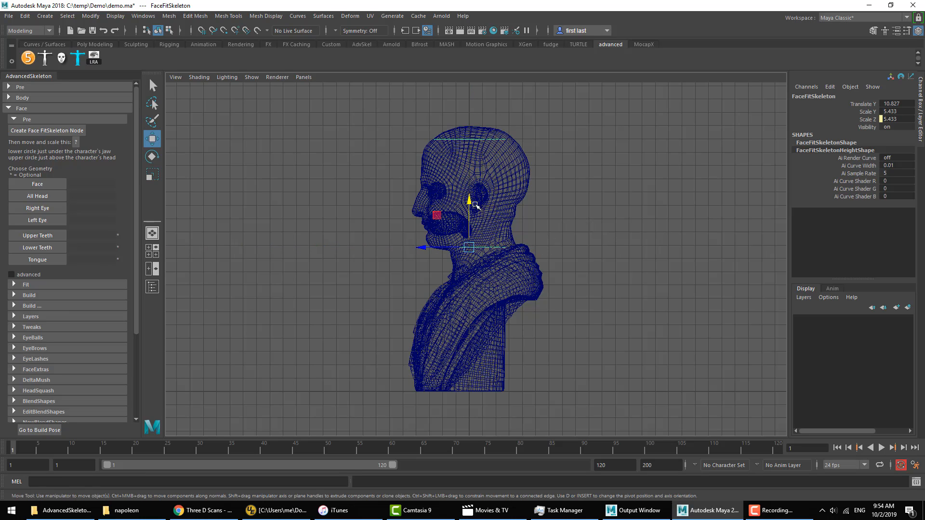
drag(469, 200, 470, 200)
key(r)
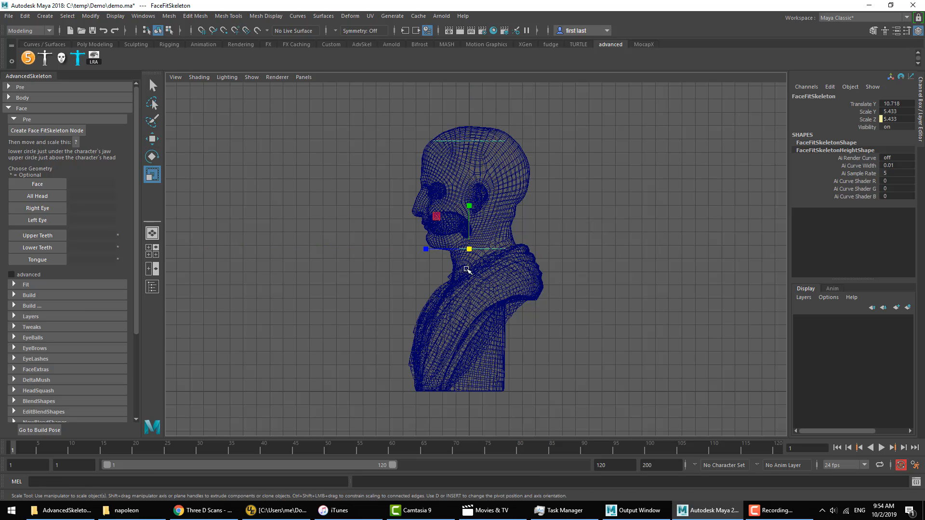
drag(470, 249, 488, 246)
key(space)
key(space)
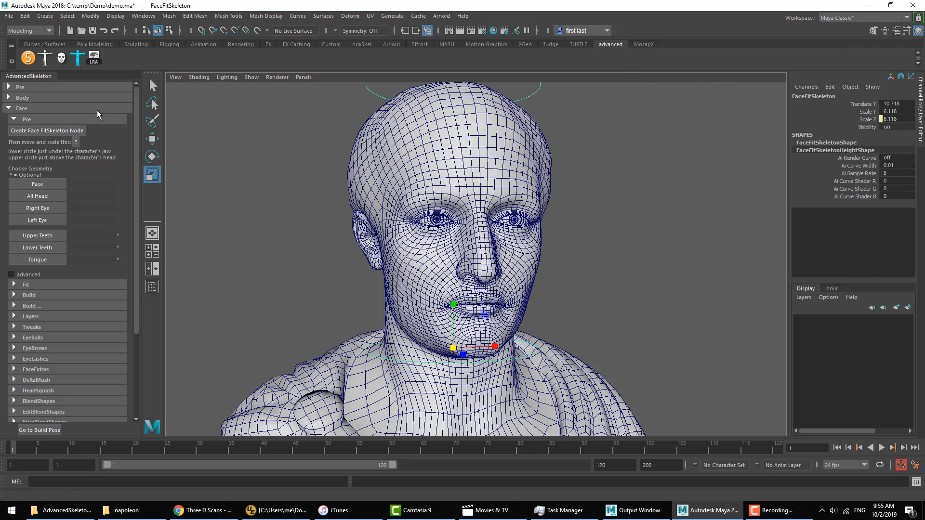
click(77, 143)
click(452, 60)
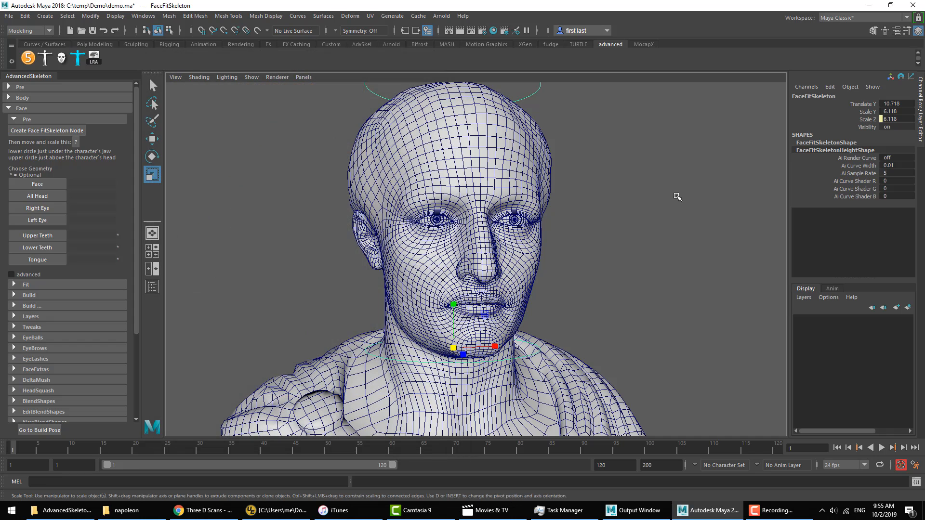
click(675, 196)
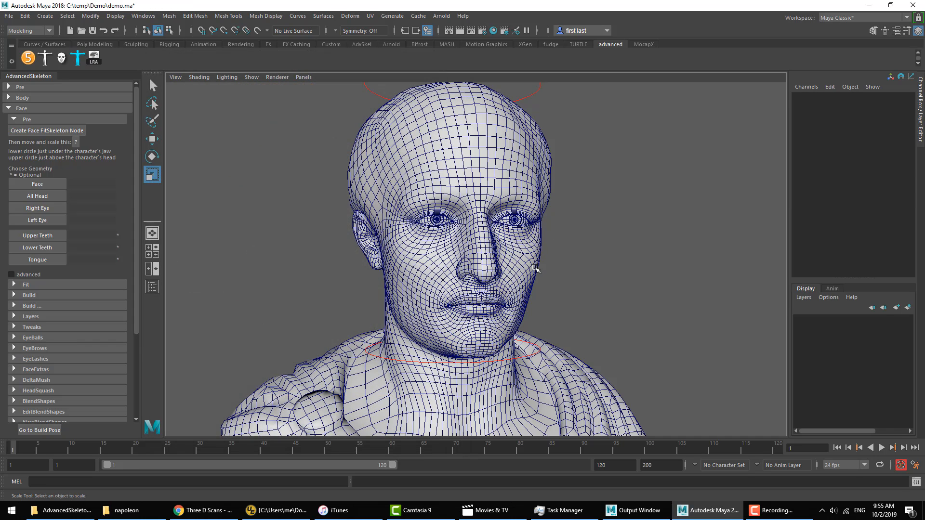
Step: Assign the Napoleon mesh as the Face geometry, creating a new SkinCluster for it
click(455, 175)
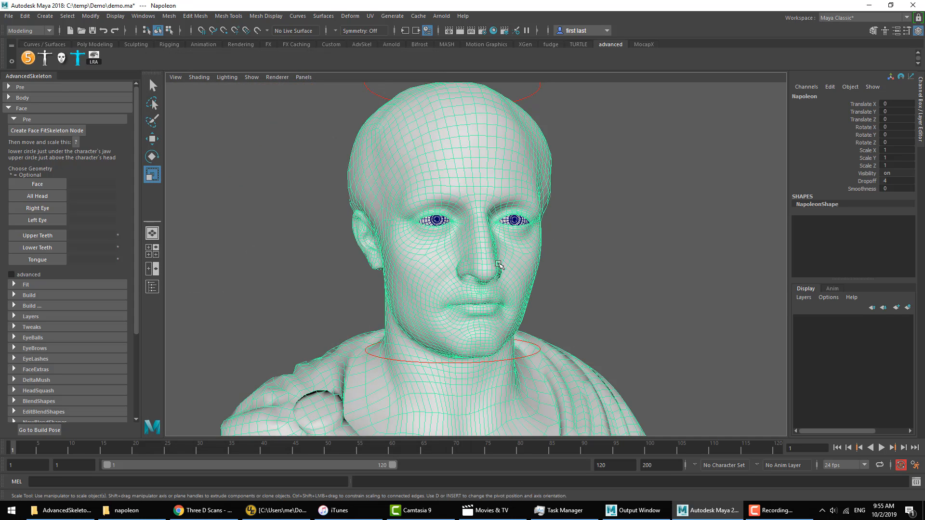
click(46, 185)
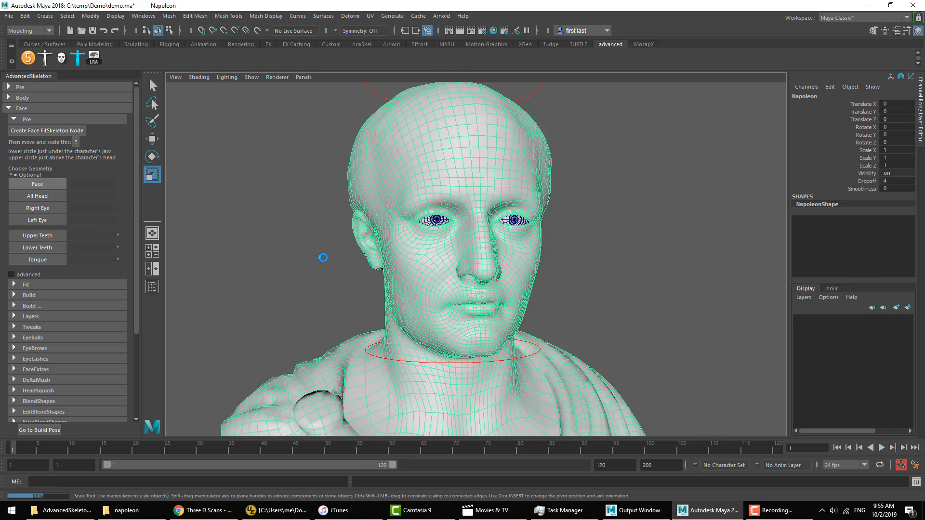
click(441, 259)
click(629, 258)
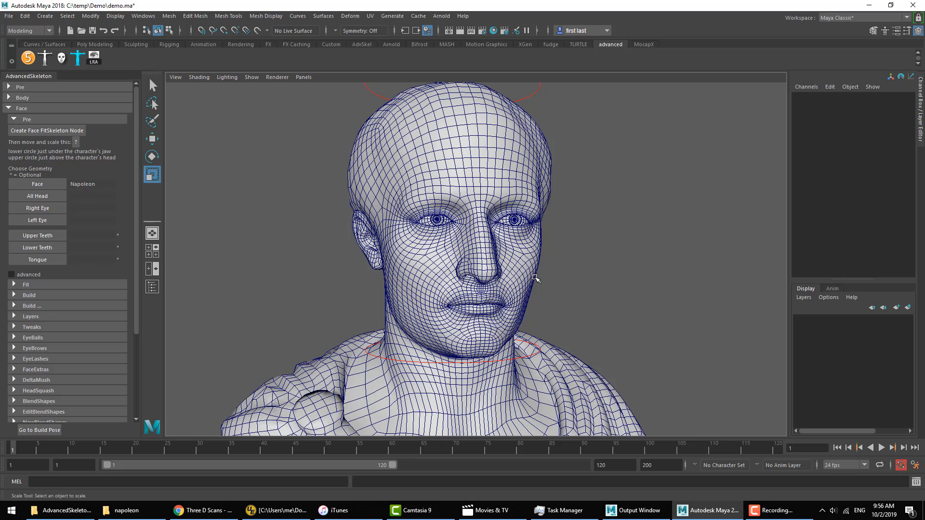
Step: Duplicate the Napoleon mesh, unlock the copy's transform channels and mirror it with Scale X -1
click(531, 271)
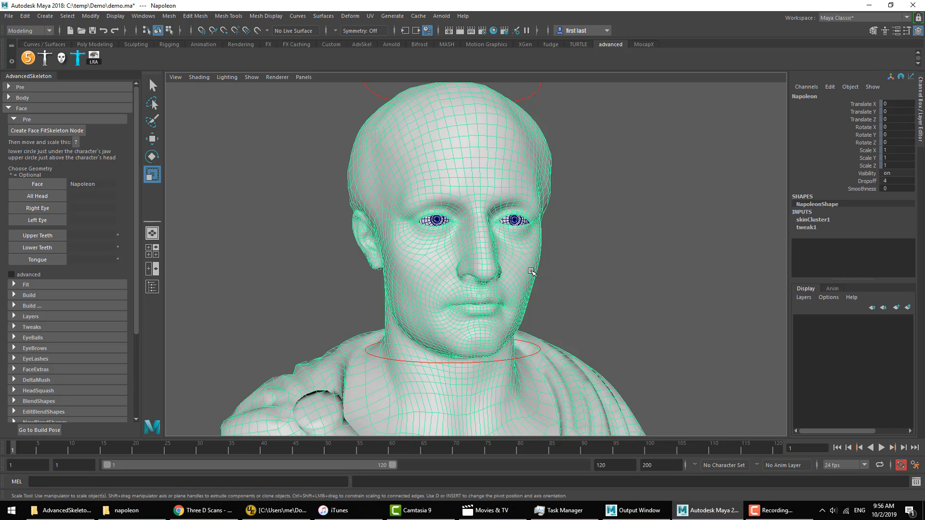
key(ctrl+d)
drag(868, 167, 867, 104)
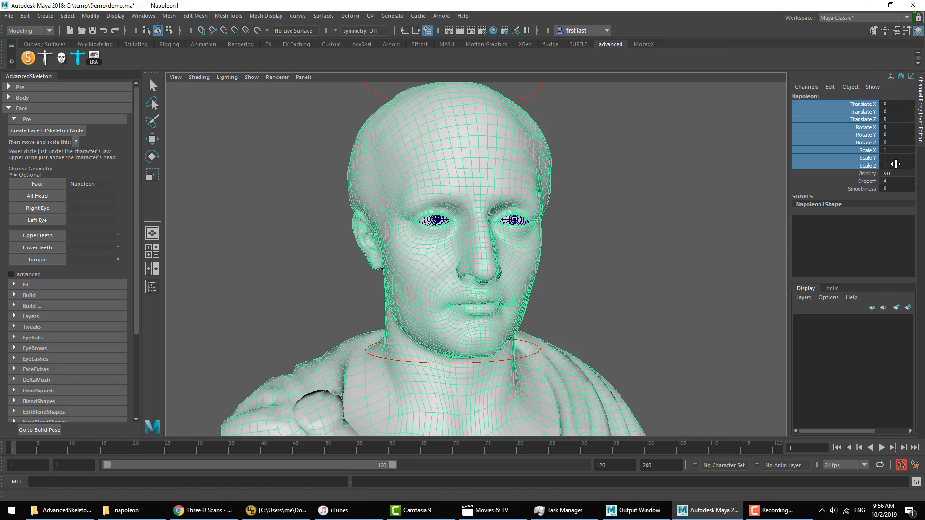
click(892, 149)
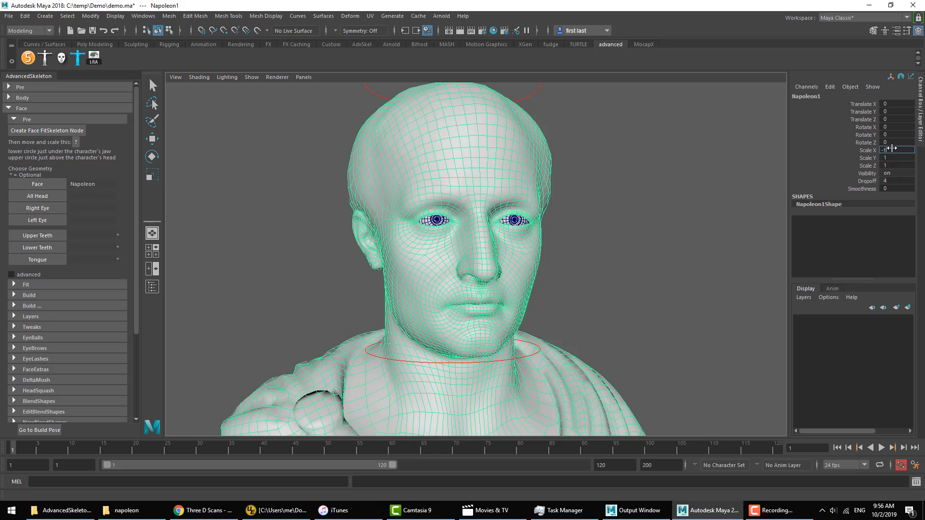
text(-1)
key(Return)
Step: Compare the bust's symmetry by repeatedly undoing and redoing the mirror scale, and delete the duplicate mesh
key(ctrl+z)
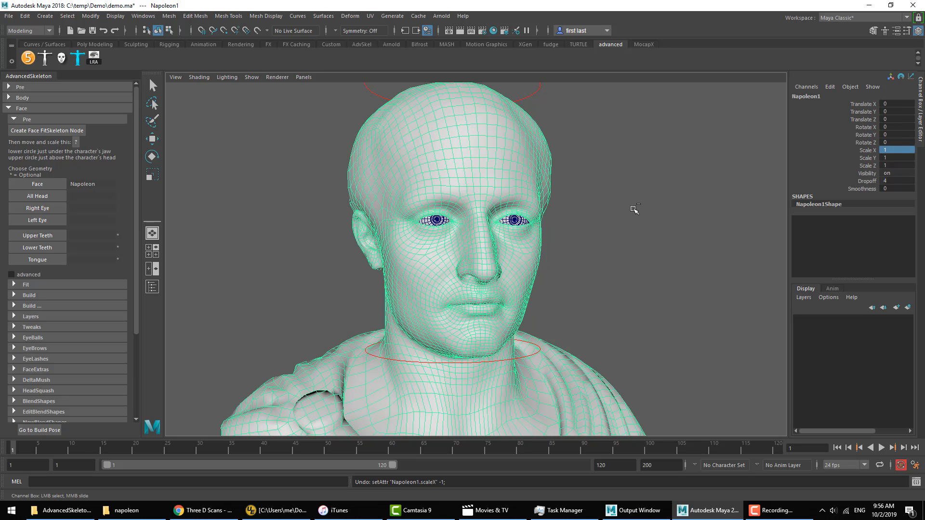
key(shift+z)
key(ctrl+z)
key(shift+z)
key(ctrl+z)
key(ctrl+y)
key(ctrl+z)
key(Delete)
Step: Assign the Napoleon mesh and both eyes as the All Head geometry, creating new SkinClusters for the eyes
drag(599, 198, 339, 233)
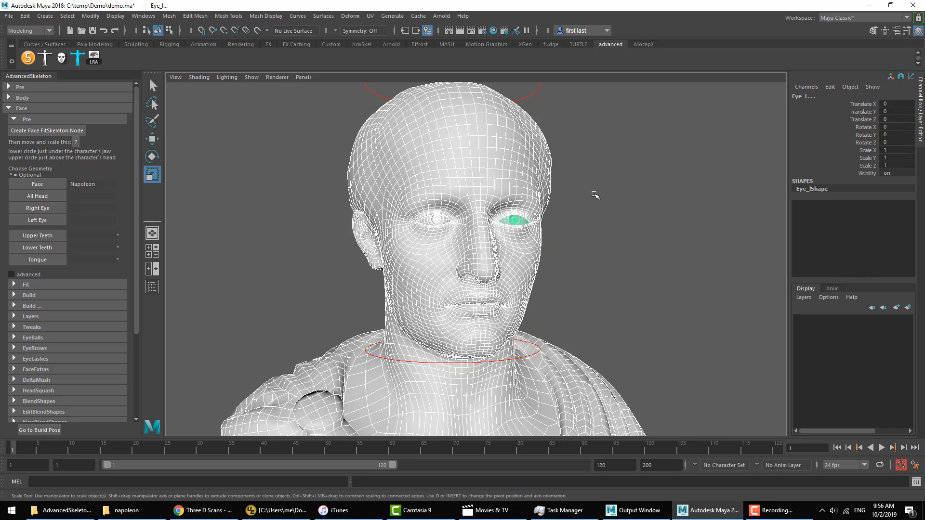
drag(598, 182, 378, 245)
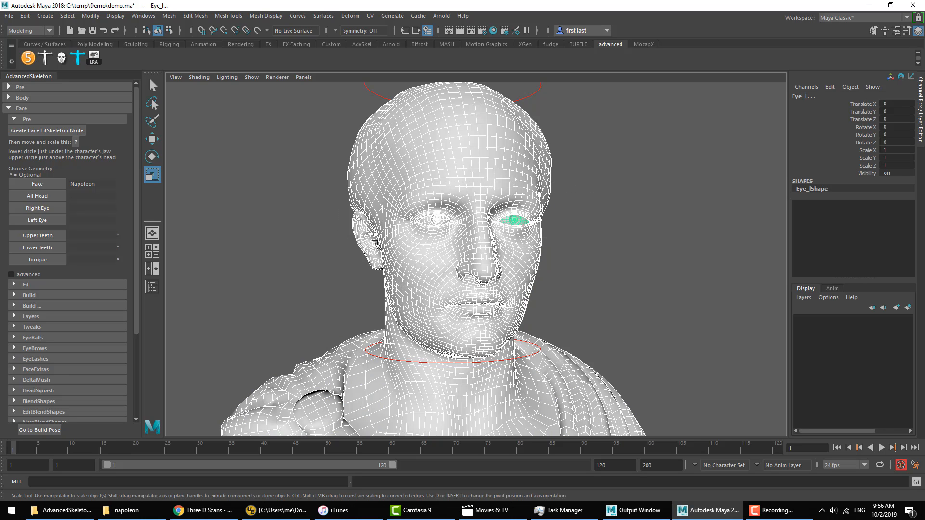
click(51, 202)
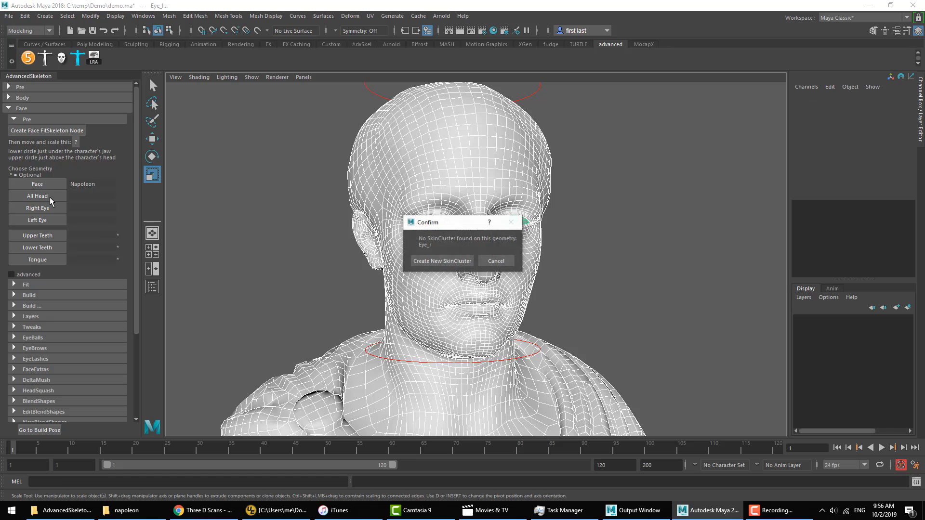
click(448, 264)
Step: Assign Eye_r as the Right Eye geometry and Eye_l as the Left Eye geometry
click(437, 220)
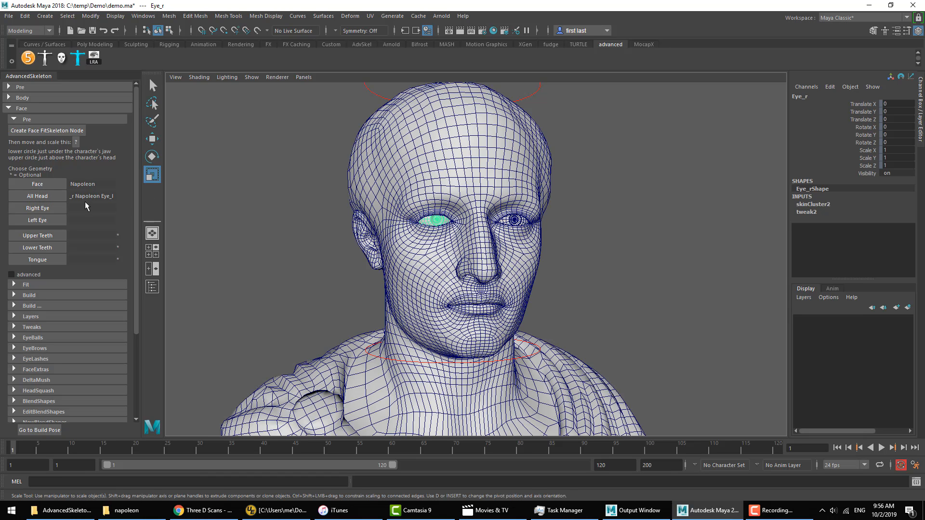
click(45, 208)
click(514, 220)
click(46, 220)
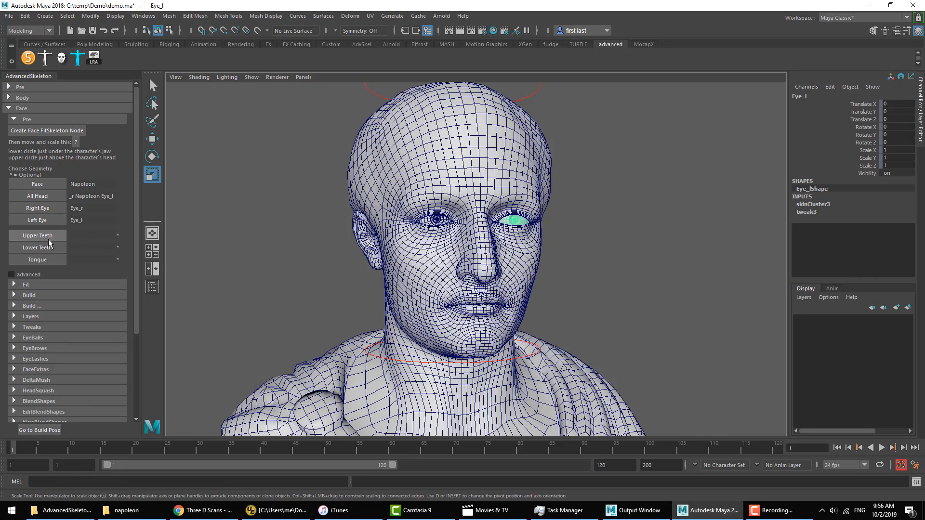
Step: Enable the advanced face options, keep Non symmetrical face turned on, and expand the Fit section
click(332, 274)
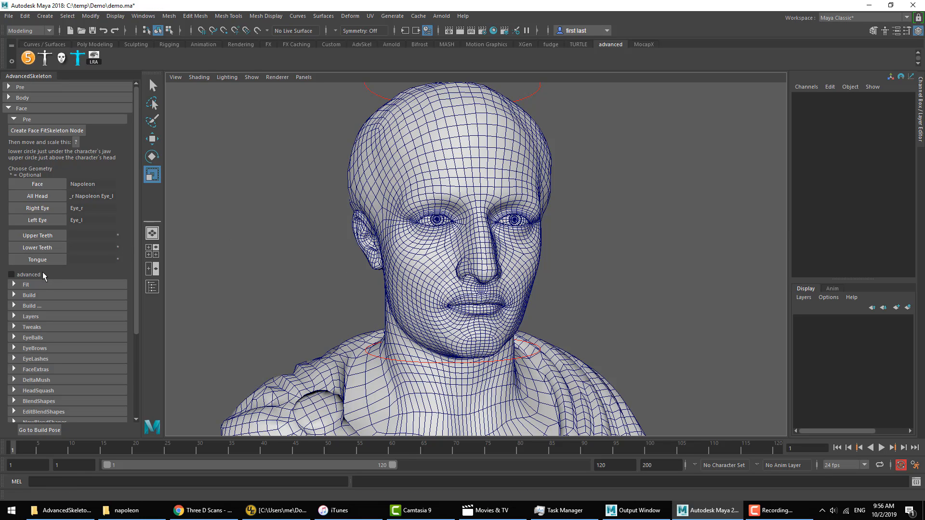
click(29, 275)
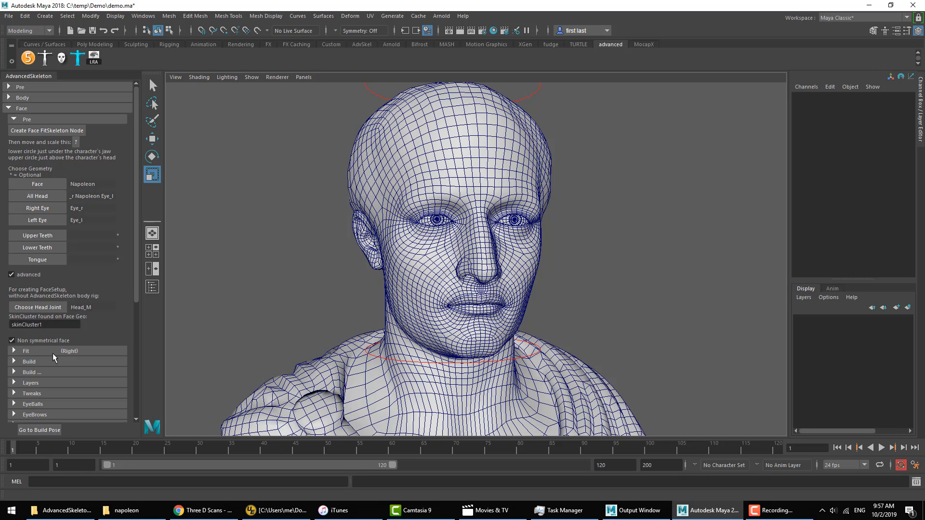
click(51, 352)
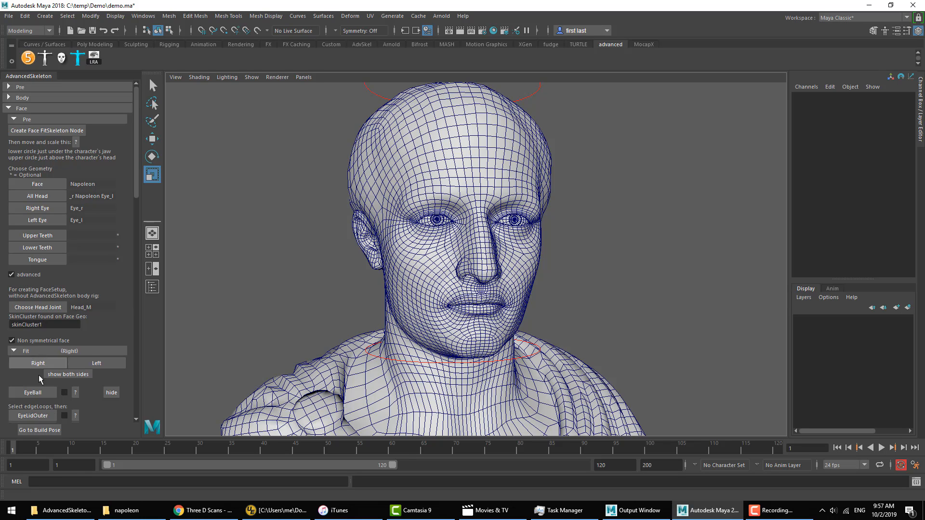
click(42, 343)
click(43, 343)
click(44, 343)
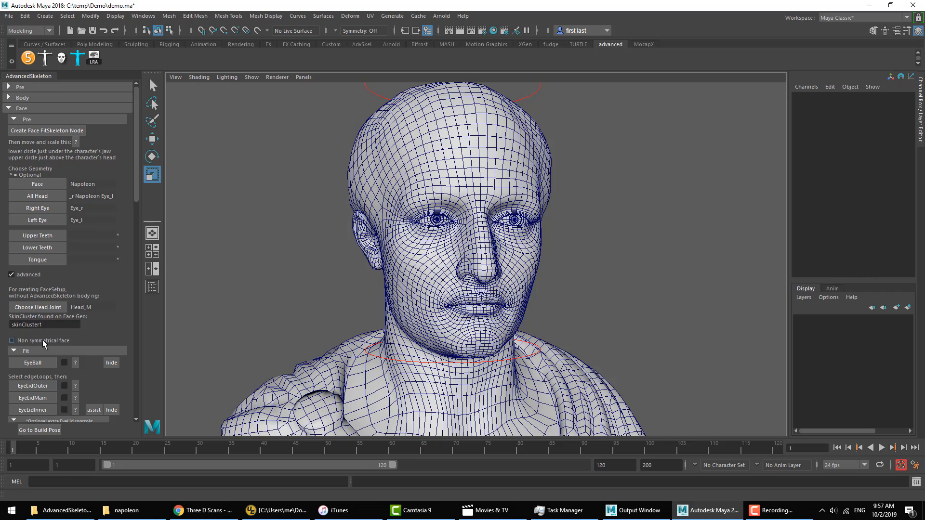
click(43, 341)
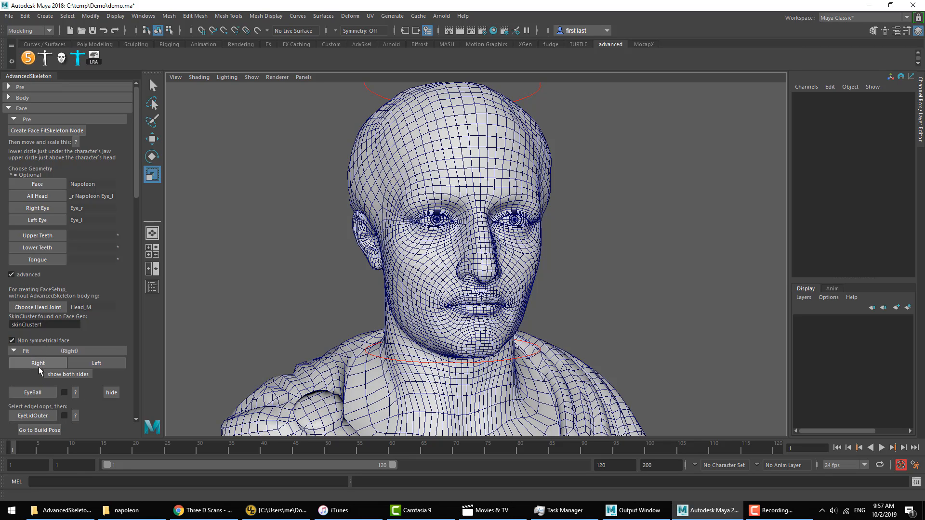
Step: Choose the right side for fitting and create the EyeBall fit object on the right eye
click(37, 364)
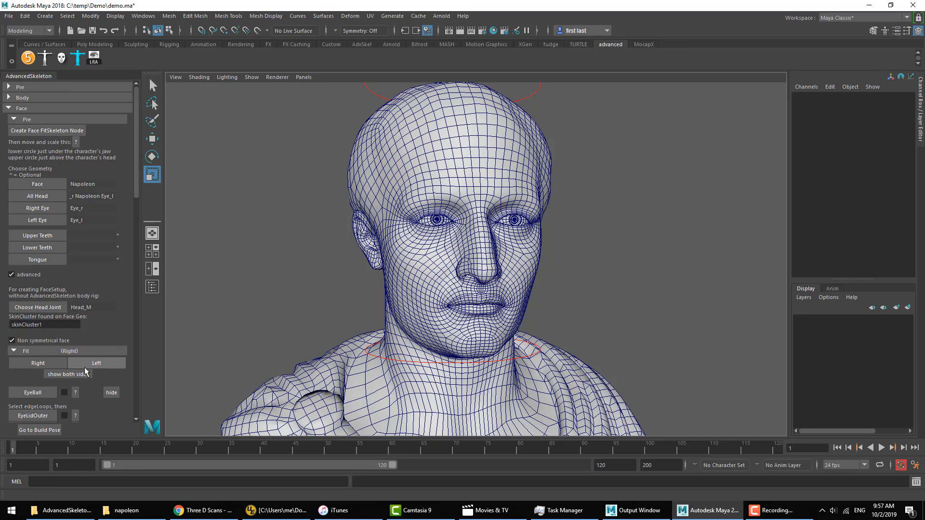
click(40, 362)
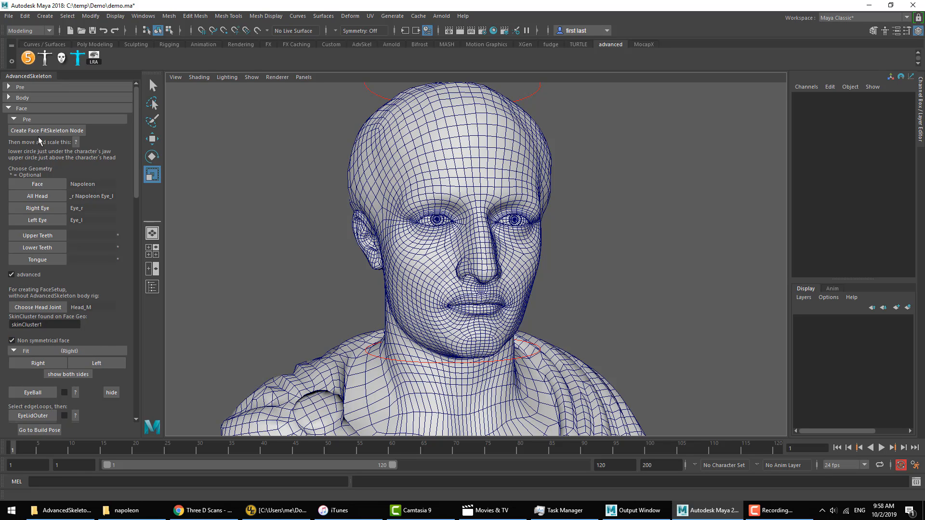
click(29, 119)
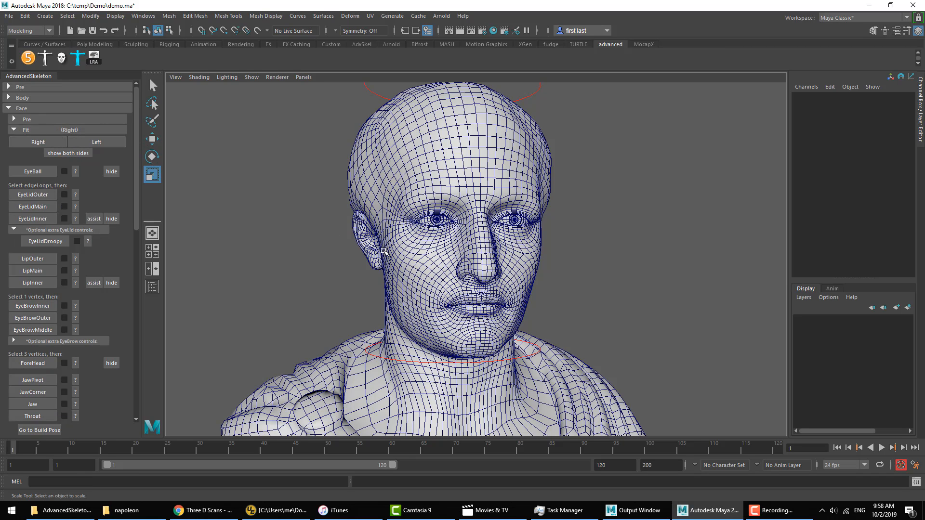
click(32, 172)
alt+right_drag(504, 230, 626, 261)
alt+drag(630, 262, 576, 258)
alt+drag(217, 141, 240, 141)
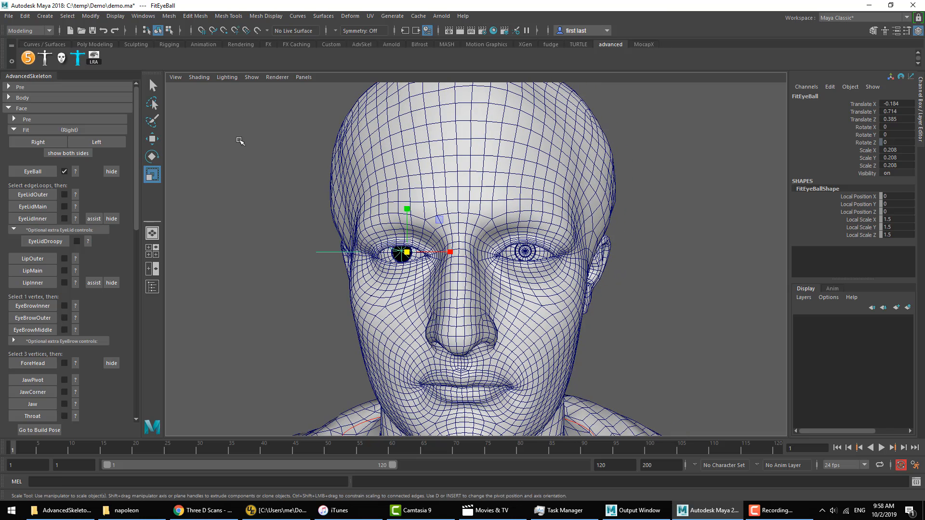
Step: Switch the fitting side between Left and Right to compare their fit controls, ending on Right
click(85, 144)
click(38, 143)
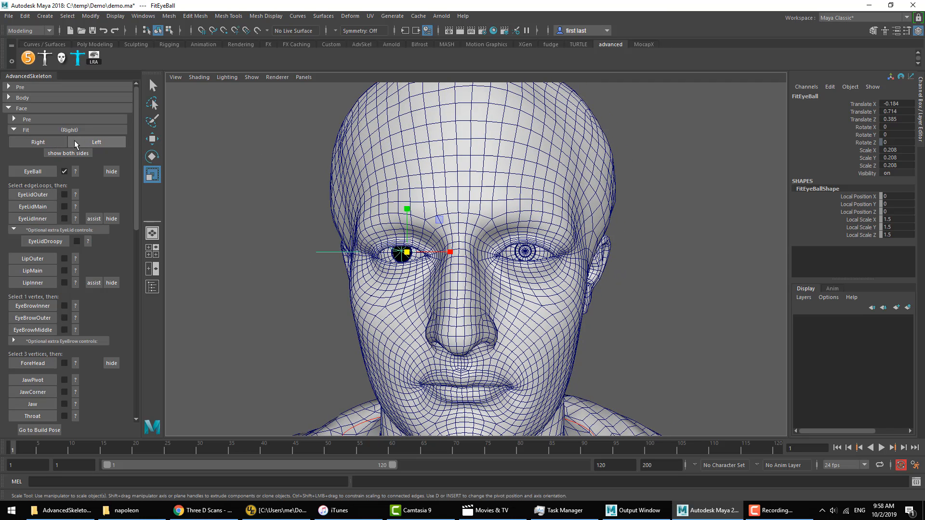
click(78, 143)
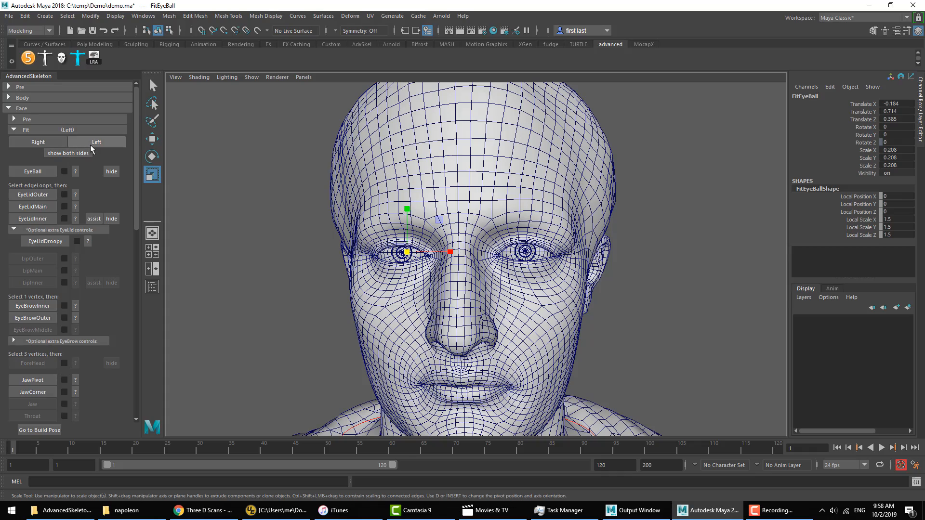
click(58, 143)
Step: Select the outer eyelid edge loop around the right eye and create the EyeLidOuter fit curve from it
alt+drag(429, 249, 465, 263)
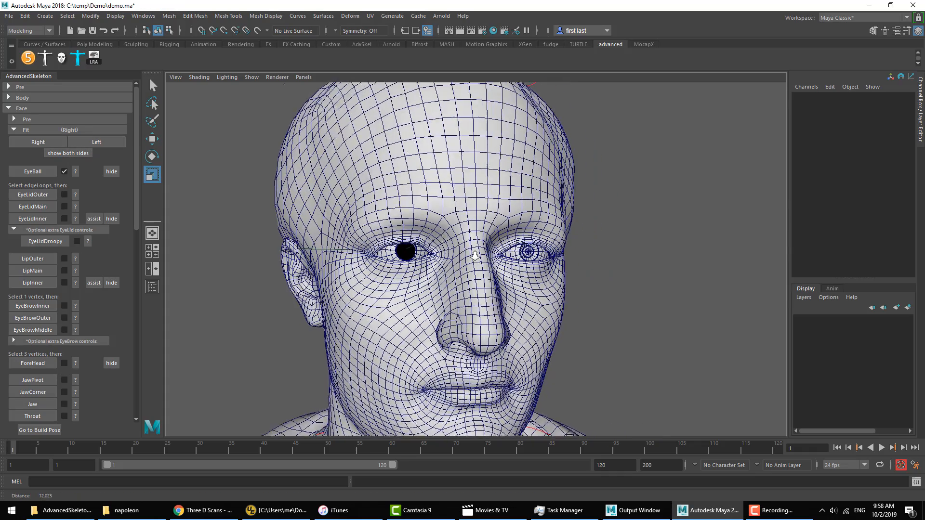
alt+right_drag(464, 263, 484, 278)
alt+middle_drag(484, 278, 511, 286)
alt+right_drag(446, 257, 490, 264)
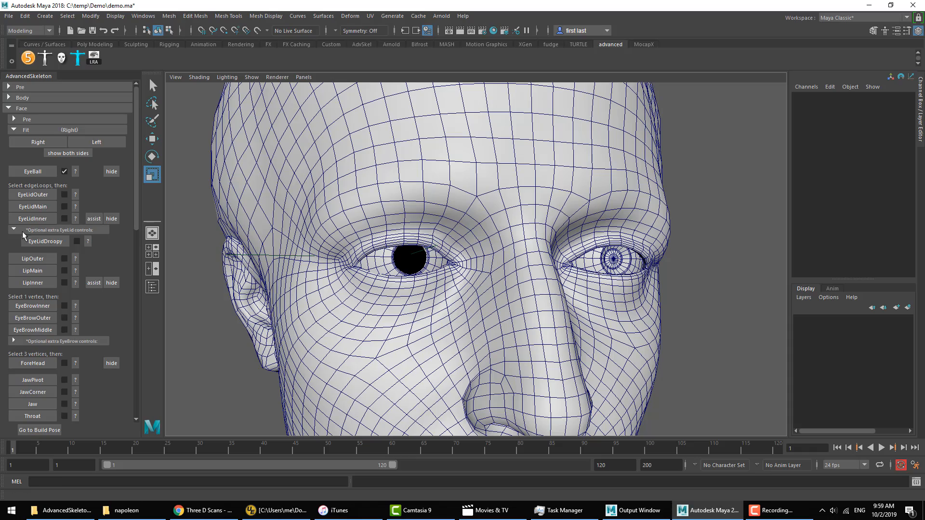
alt+right_drag(424, 226, 438, 230)
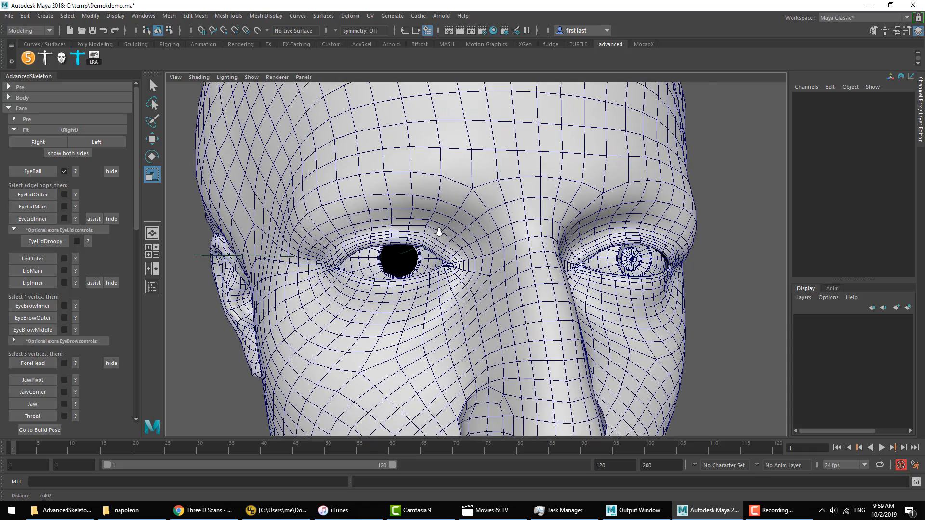
alt+middle_drag(435, 215, 478, 223)
right_drag(479, 223, 479, 196)
key(q)
double_click(496, 258)
alt+right_drag(488, 247, 589, 283)
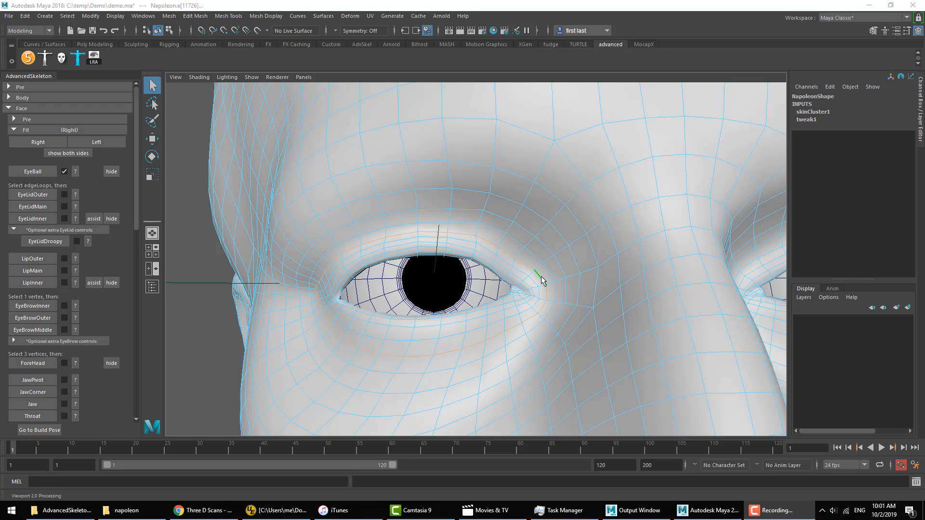
click(31, 194)
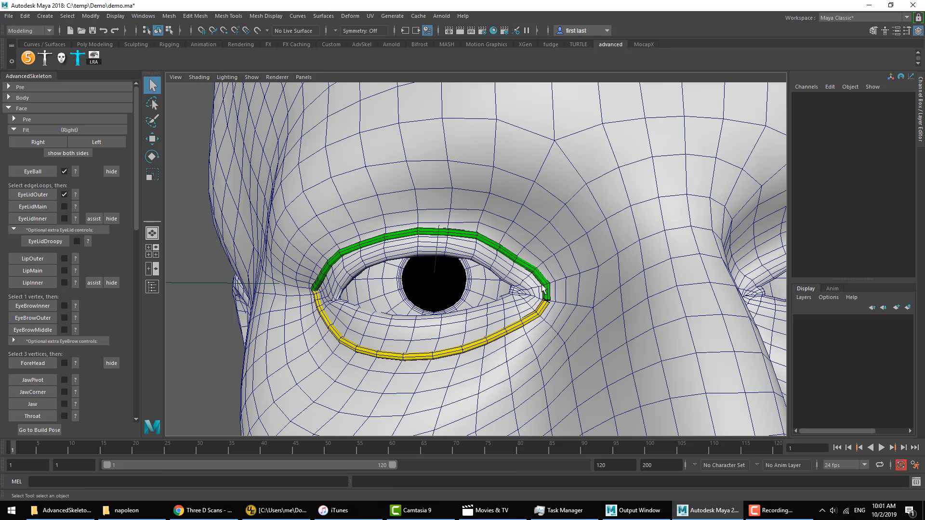
Step: Undo the outer eyelid curve, try EyeLidOuter with two upper-lid vertices added to mark the eye corners, and undo that attempt
key(ctrl+z)
key(ctrl+z)
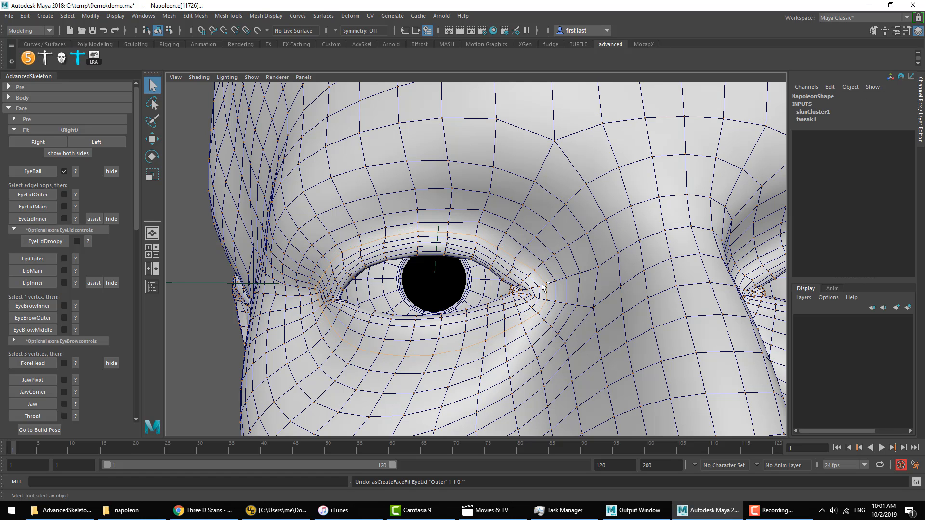
mouse_move(530, 233)
right_down()
mouse_move(531, 207)
mouse_move(510, 235)
mouse_move(541, 248)
right_up()
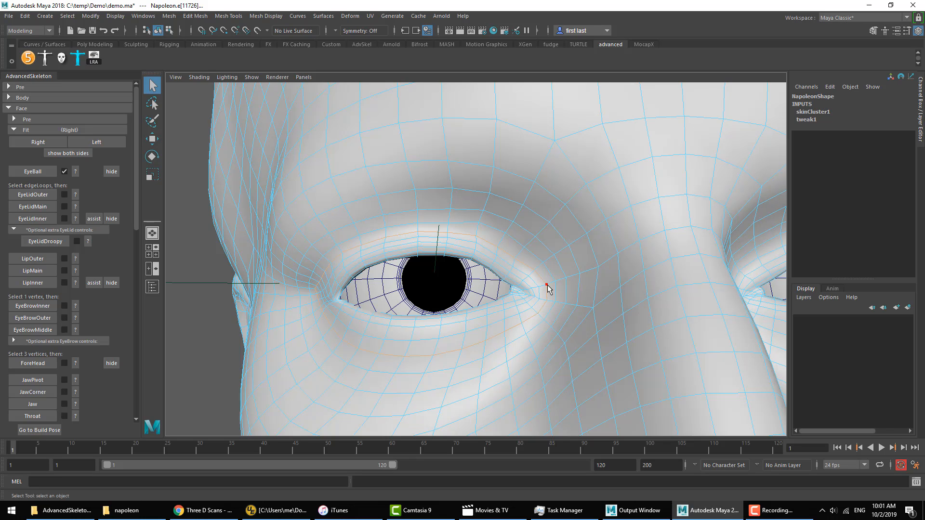
click(515, 259)
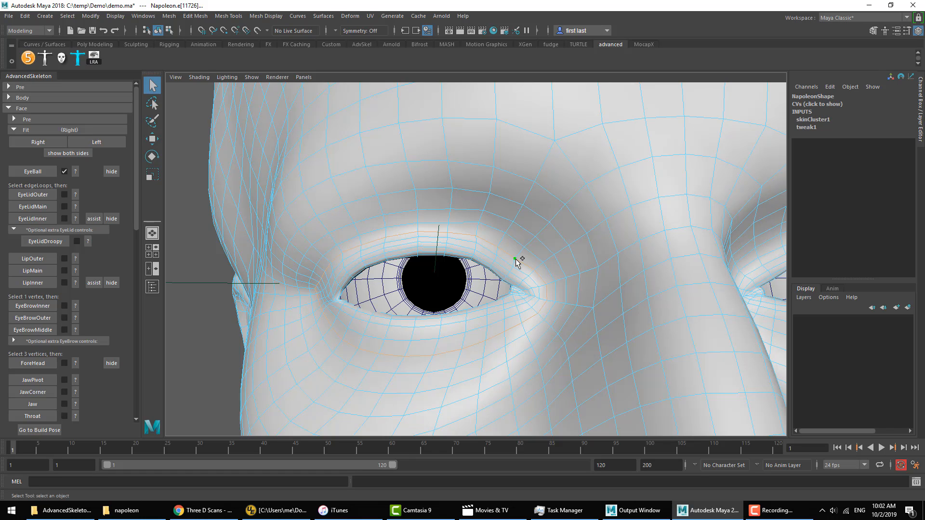
shift+click(342, 253)
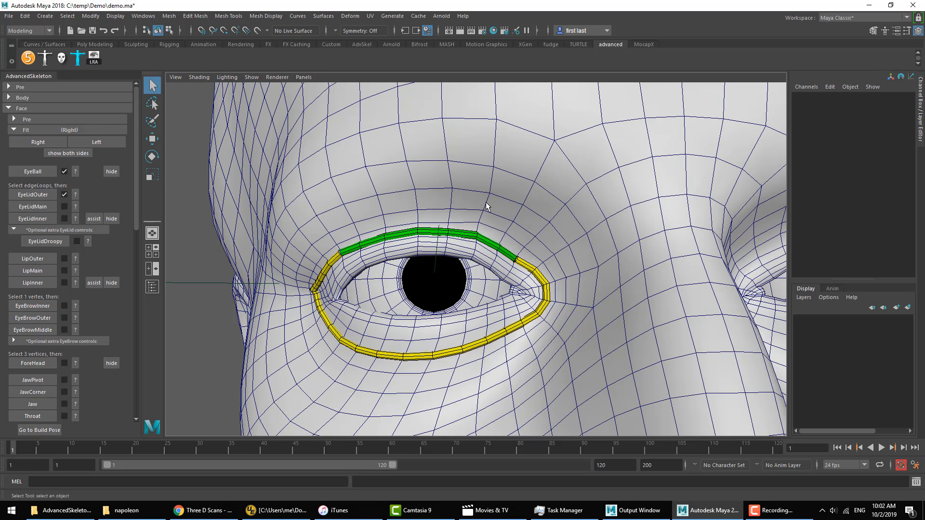
click(535, 278)
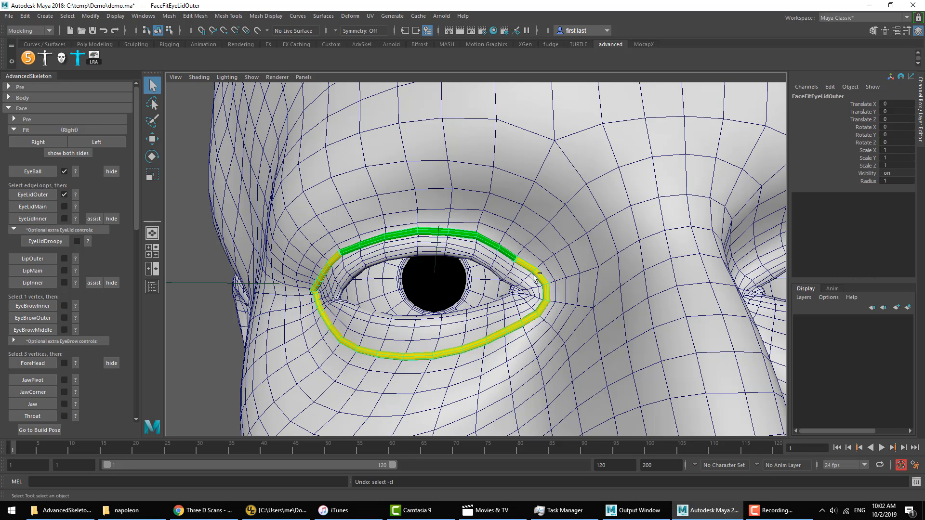
key(ctrl+z)
Step: Return to edge selection on the Napoleon mesh and recreate EyeLidOuter from the edge loop without the corner vertices
right_click(531, 233)
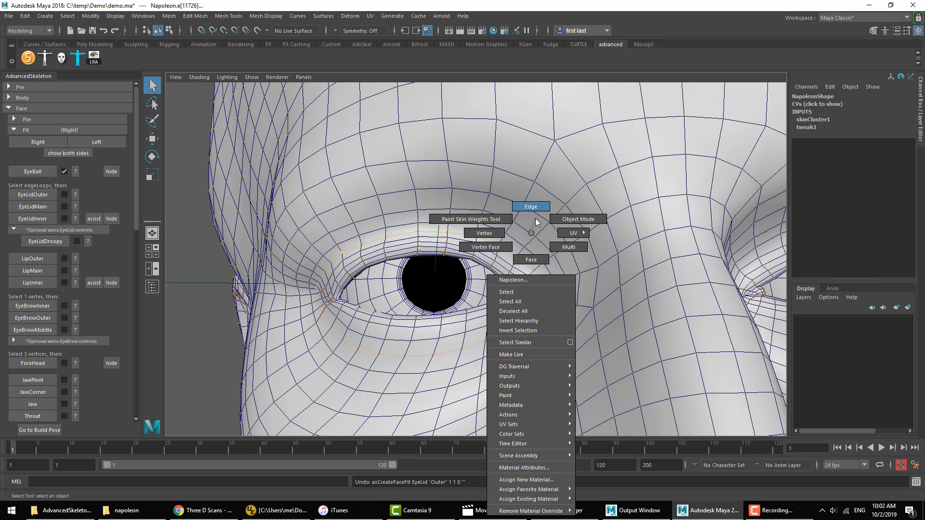
right_drag(532, 236, 525, 195)
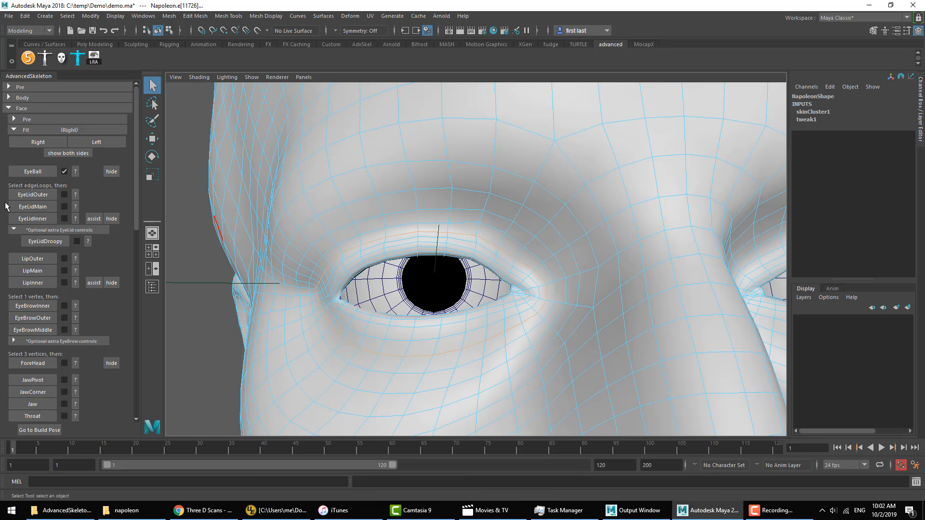
click(27, 199)
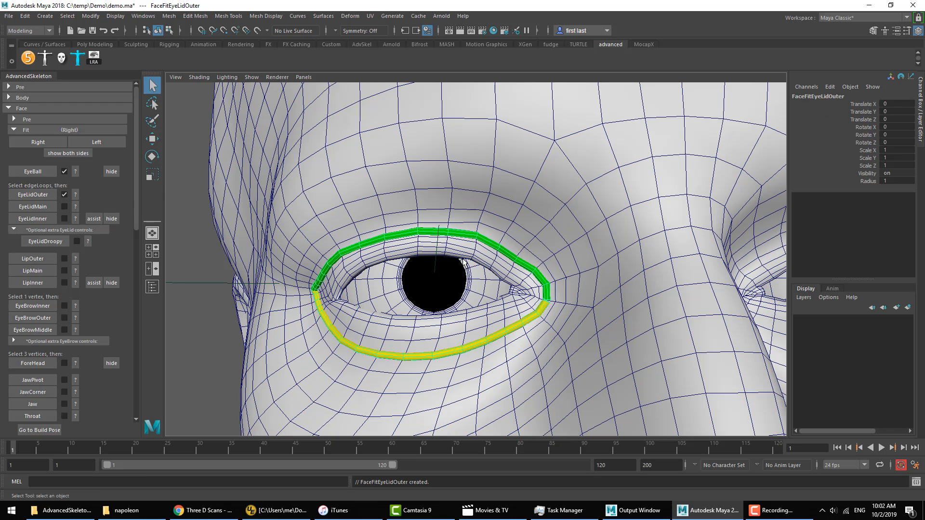
Step: View the face fit placement help image for EyeLidMain and close it
click(76, 206)
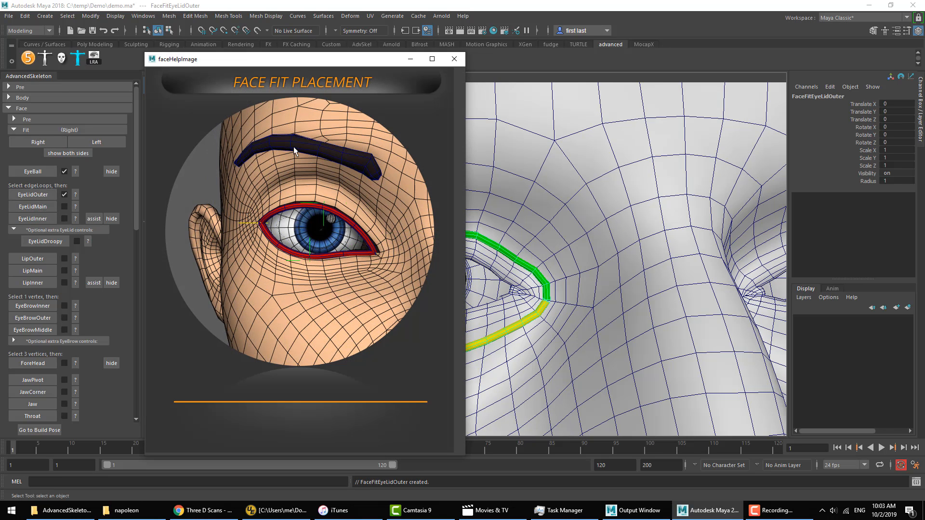
click(453, 60)
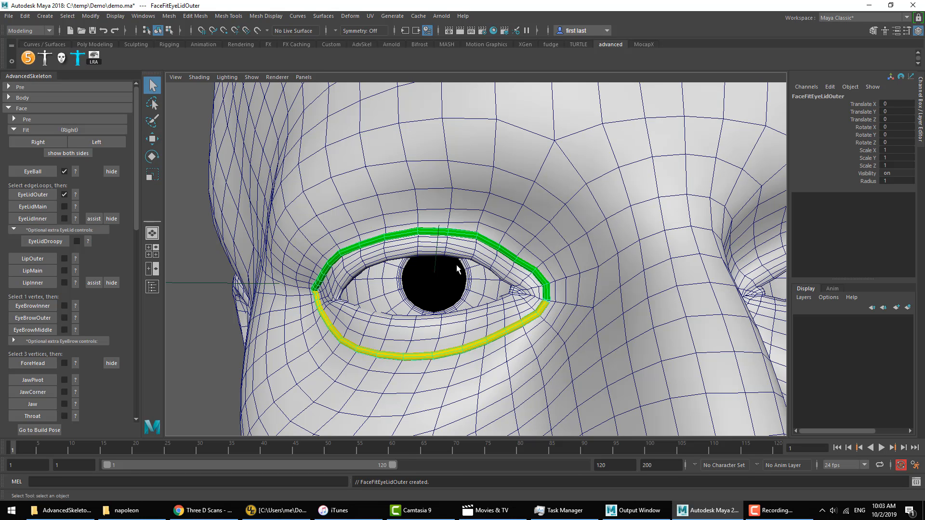
Step: Launch a separate Maya 2016 session and open the AdvancedSkeleton demo character tuna
key(super)
text(maya)
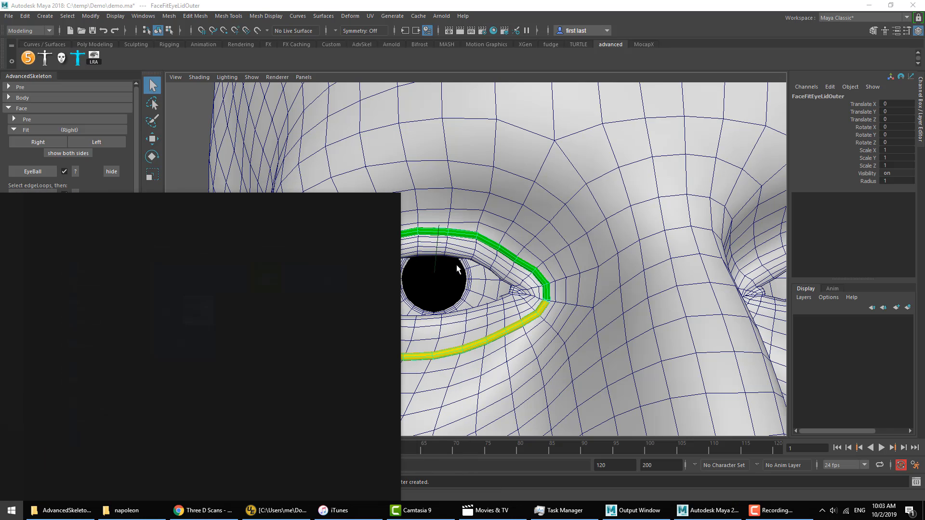
key(Return)
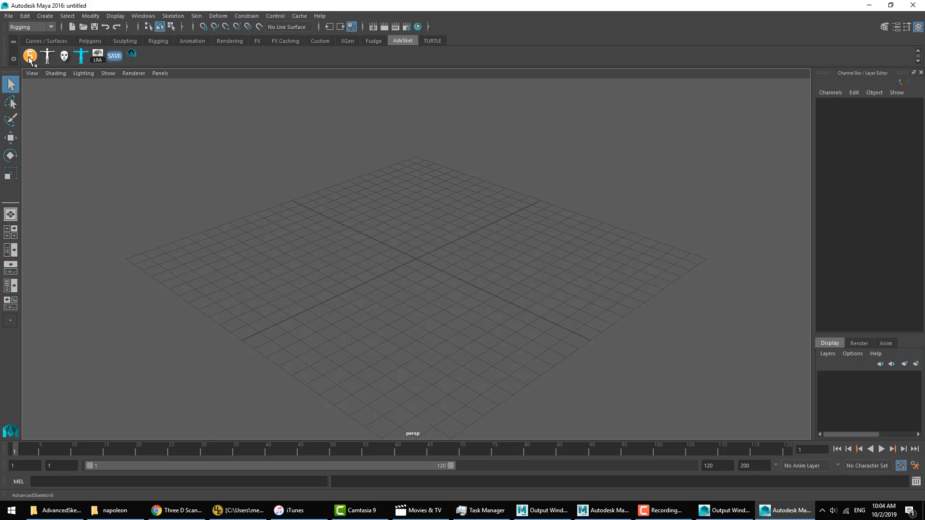
click(29, 57)
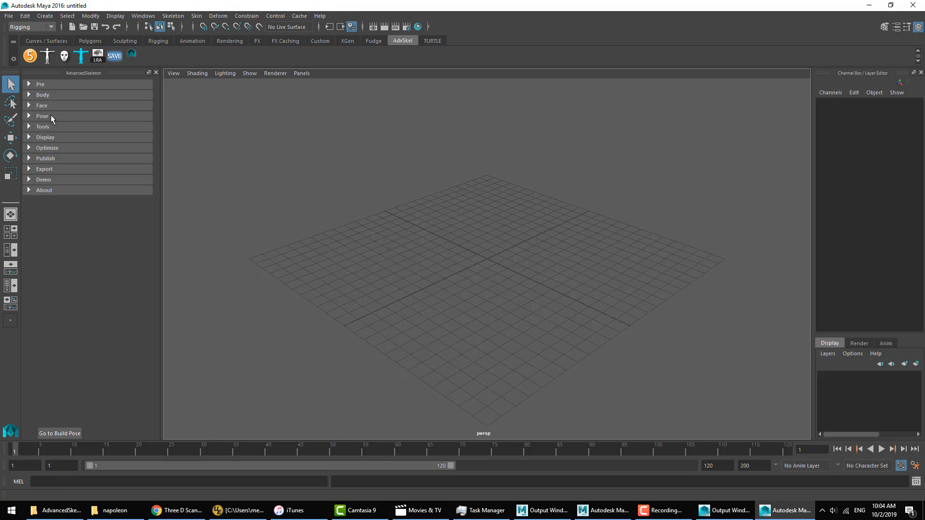
click(43, 180)
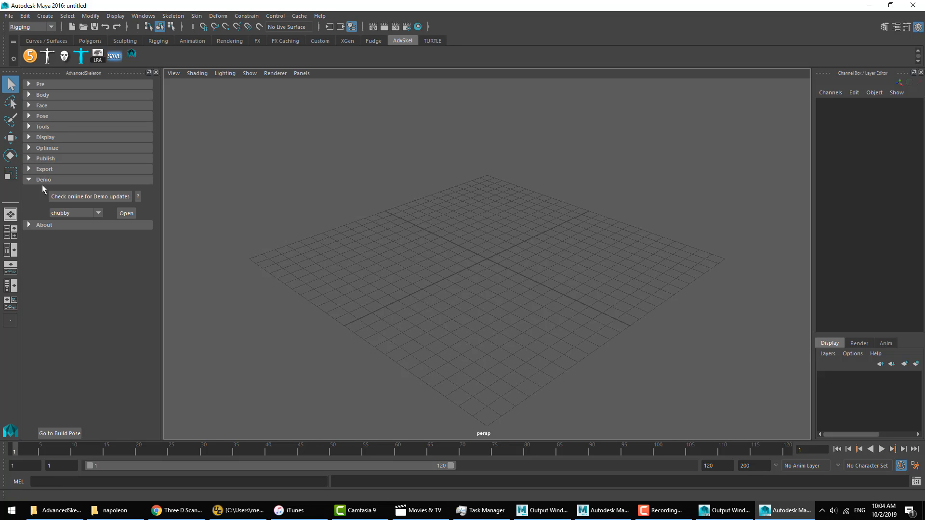
click(70, 212)
click(77, 311)
click(125, 213)
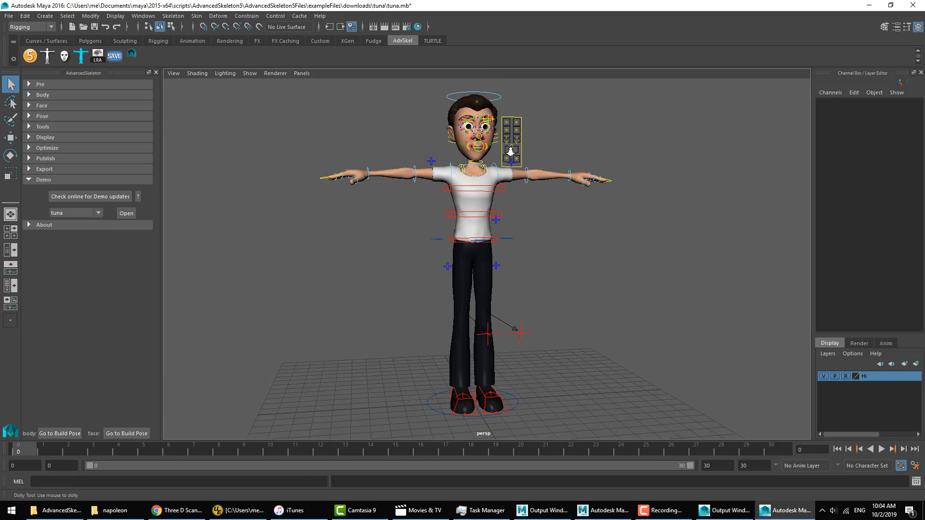
Step: Toggle the tuna character's face rig to its fit setup and examine the placement of the eyelid curves
click(42, 178)
click(42, 106)
click(66, 161)
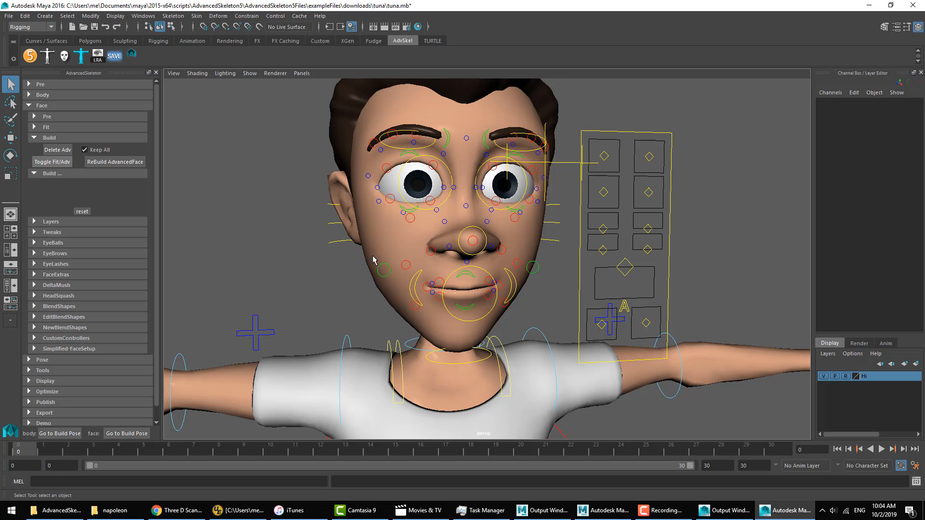
mouse_move(578, 217)
alt+mouse_down()
mouse_move(605, 229)
mouse_move(603, 293)
mouse_move(626, 277)
alt+mouse_up()
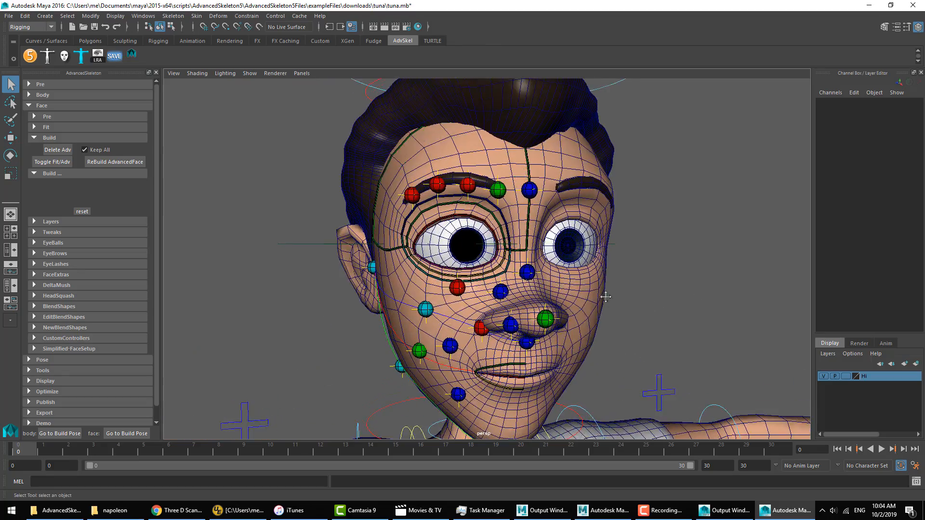
alt+right_drag(626, 276, 637, 273)
alt+drag(638, 273, 548, 279)
alt+right_drag(481, 282, 512, 283)
alt+drag(512, 283, 541, 270)
alt+middle_drag(540, 268, 530, 309)
alt+drag(530, 309, 508, 319)
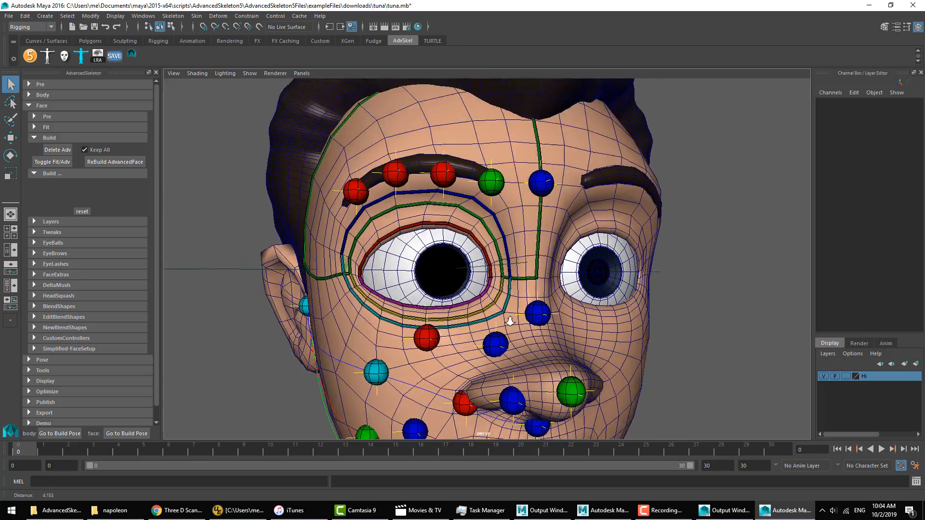
alt+right_drag(509, 319, 331, 327)
alt+drag(331, 326, 371, 302)
Step: Switch back to the Napoleon scene in Maya 2018 and view the EyeLidMain placement help image again
click(627, 509)
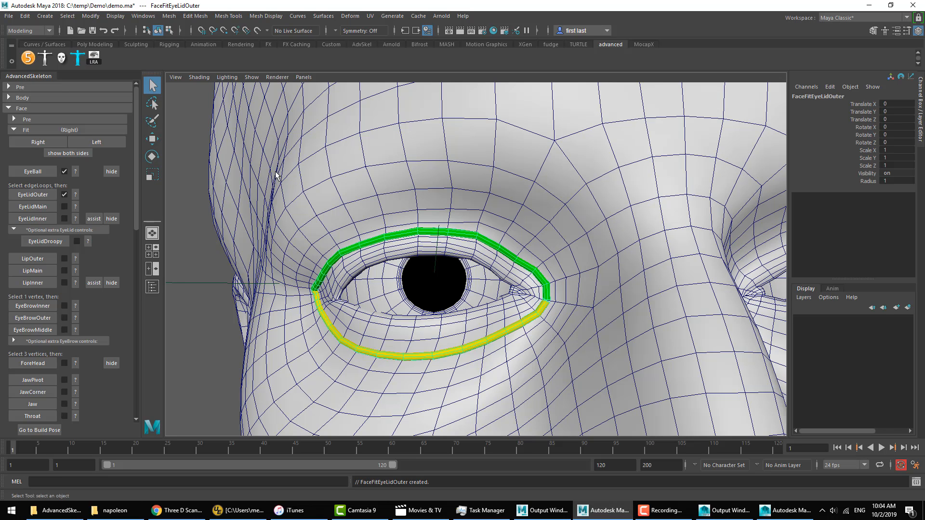
click(75, 205)
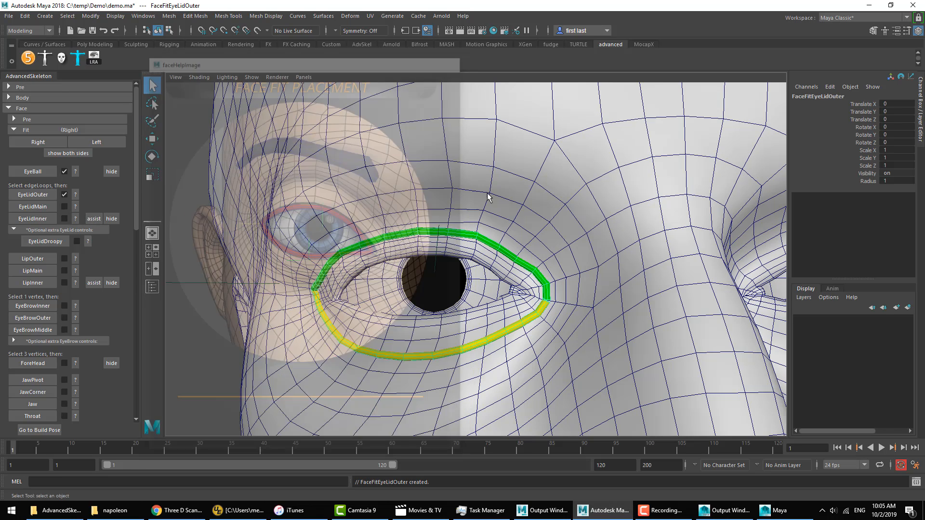
Step: Select the edge loop along the rim of the right eye's lids and create the EyeLidMain fit curve from it
right_drag(499, 215, 499, 181)
alt+drag(438, 252, 483, 257)
alt+right_drag(483, 257, 533, 265)
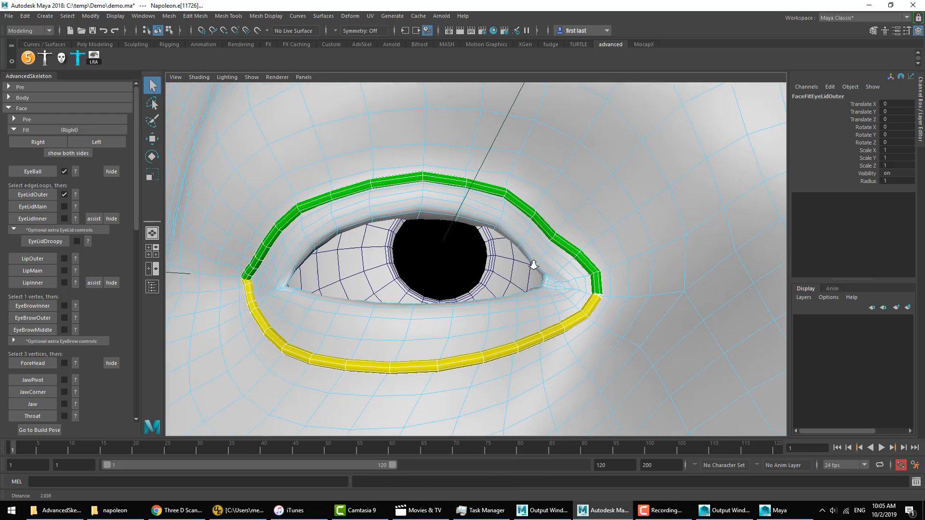
double_click(451, 285)
key(5)
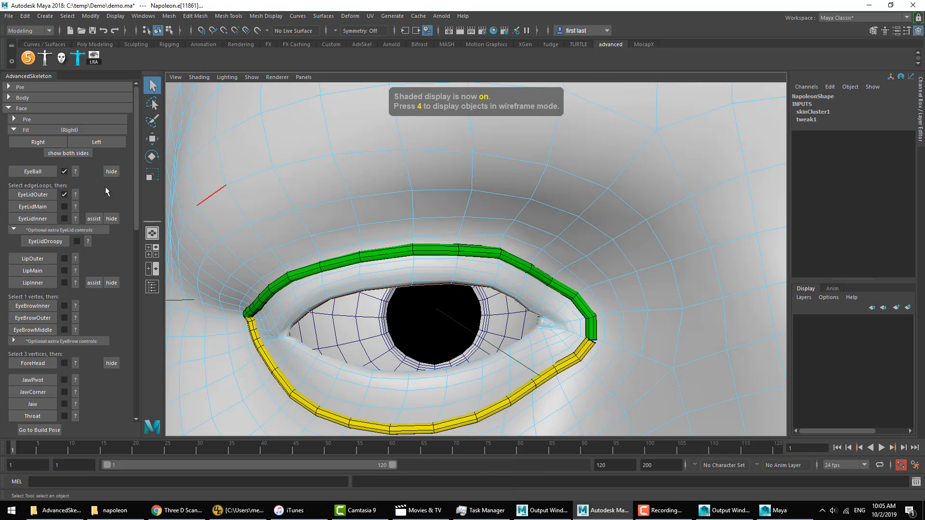
click(33, 207)
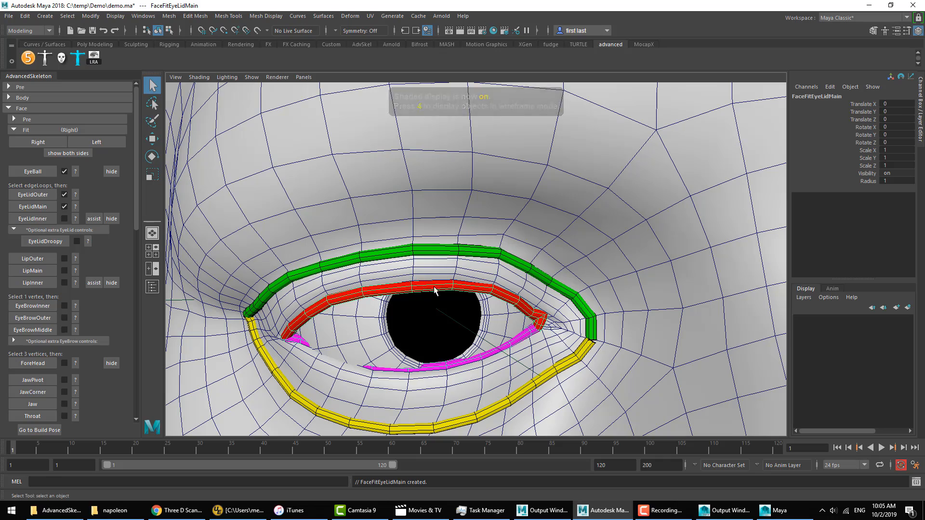
Step: View the face fit placement help image for EyeLidInner and close it
scroll(538, 286, down, 3)
scroll(538, 286, down, 4)
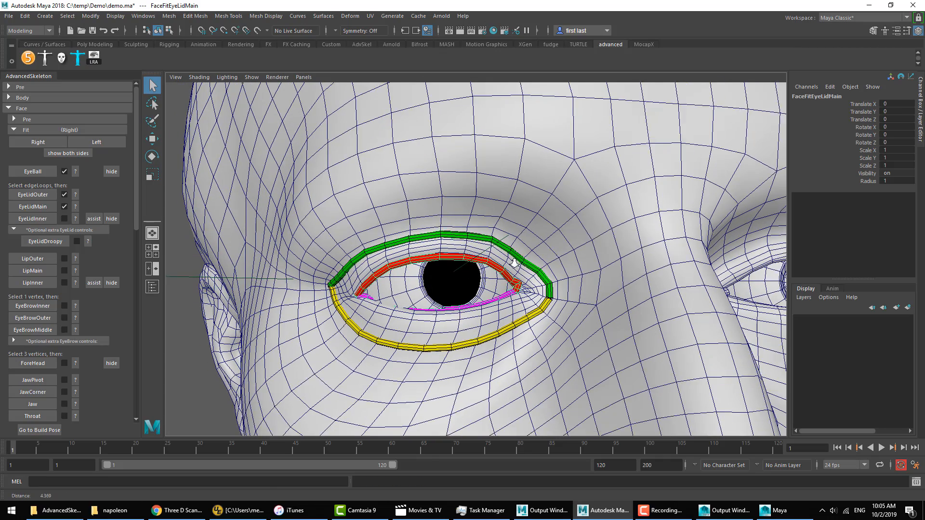
click(76, 219)
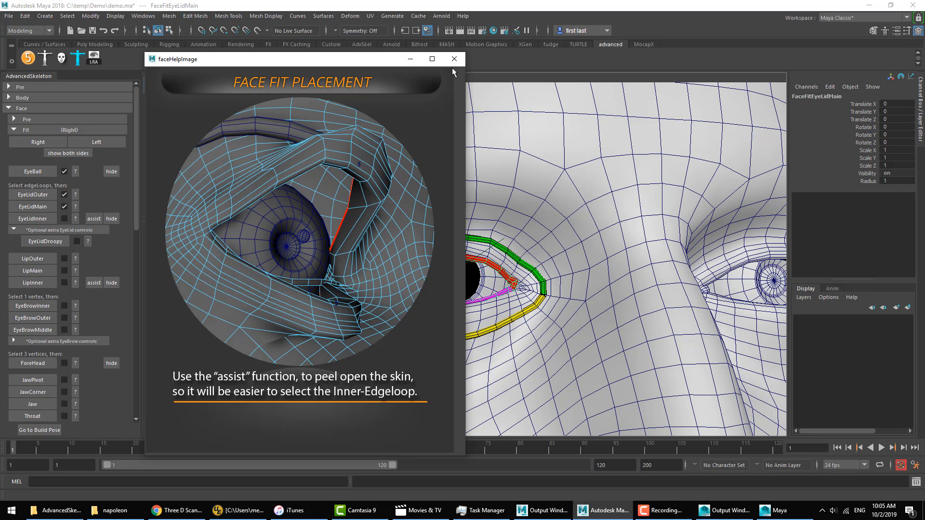
click(454, 60)
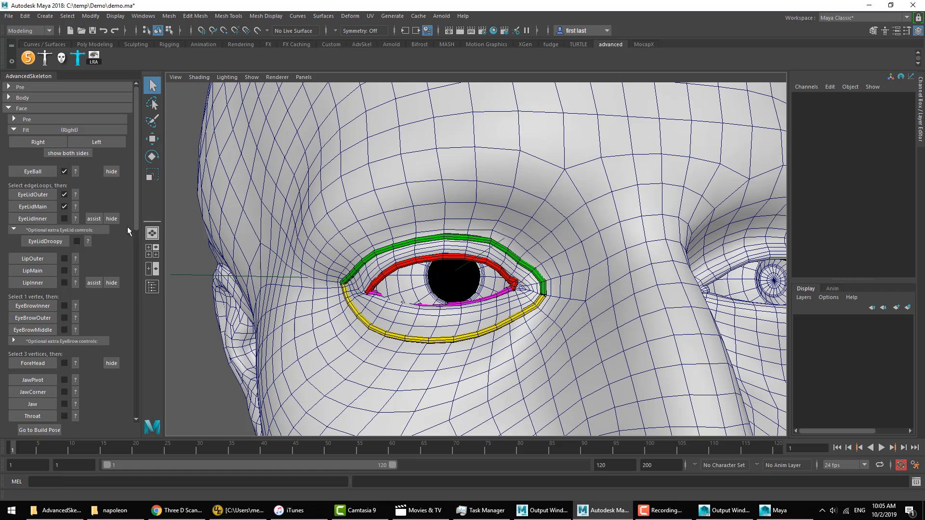
Step: Peel open the right eyelids with the assist function, select the inner edge loop and create the EyeLidInner fit
click(94, 218)
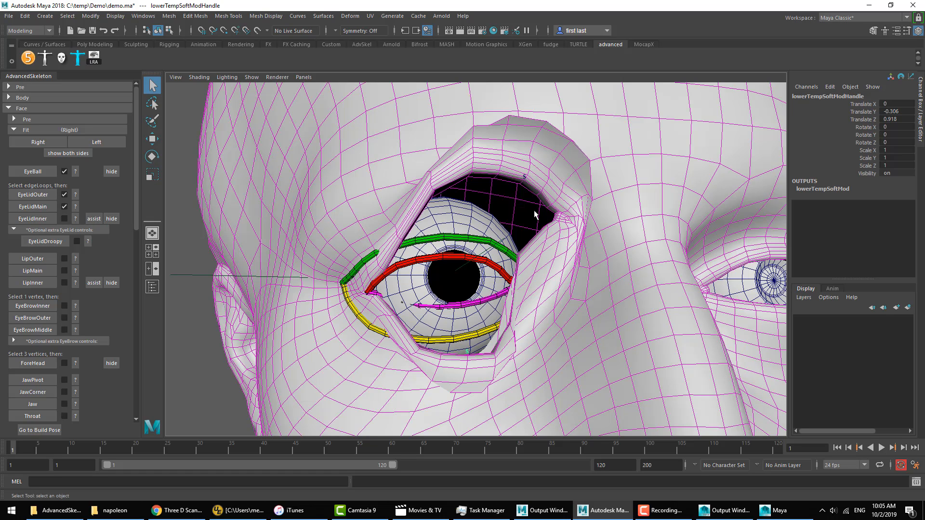
right_drag(550, 173, 552, 156)
alt+drag(550, 182, 557, 172)
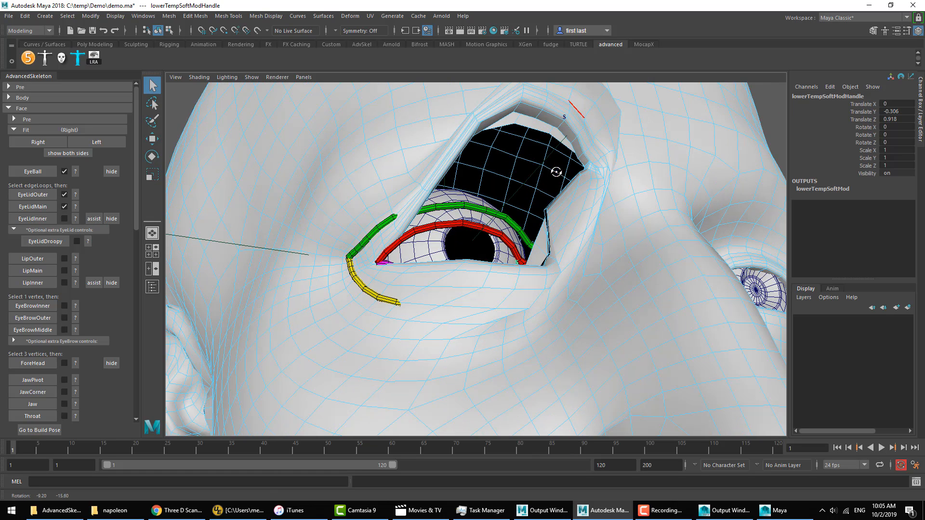
double_click(559, 129)
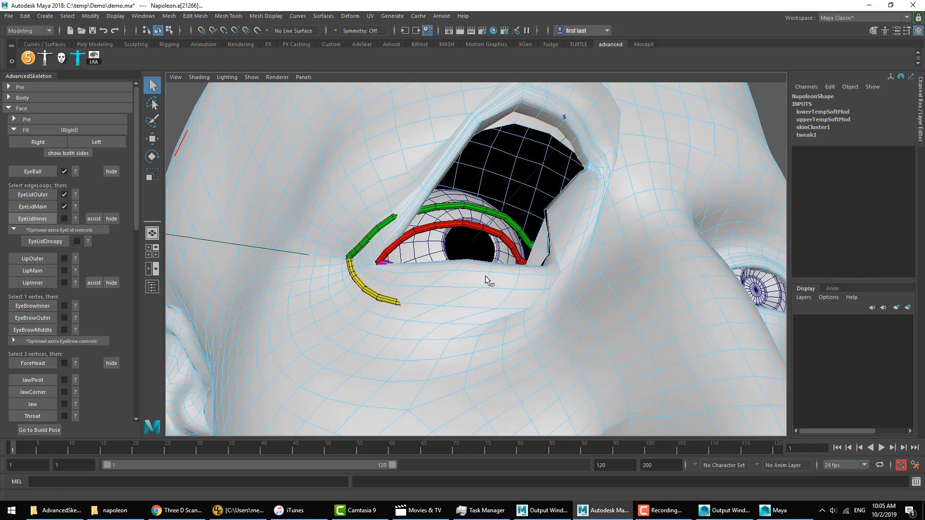
scroll(487, 277, down, 5)
alt+drag(483, 260, 334, 288)
click(243, 310)
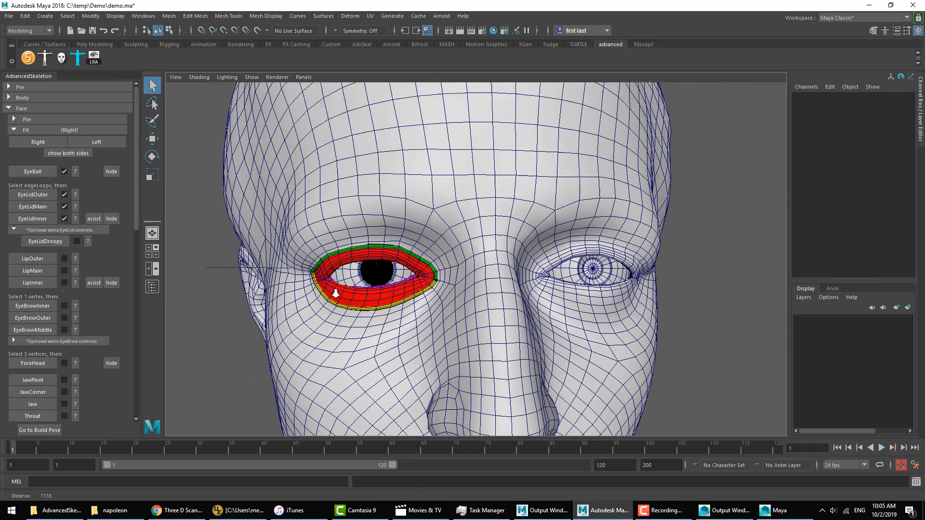
Step: Switch the face fit to the left side, create the left EyeBall fit and show both sides
scroll(334, 289, down, 1)
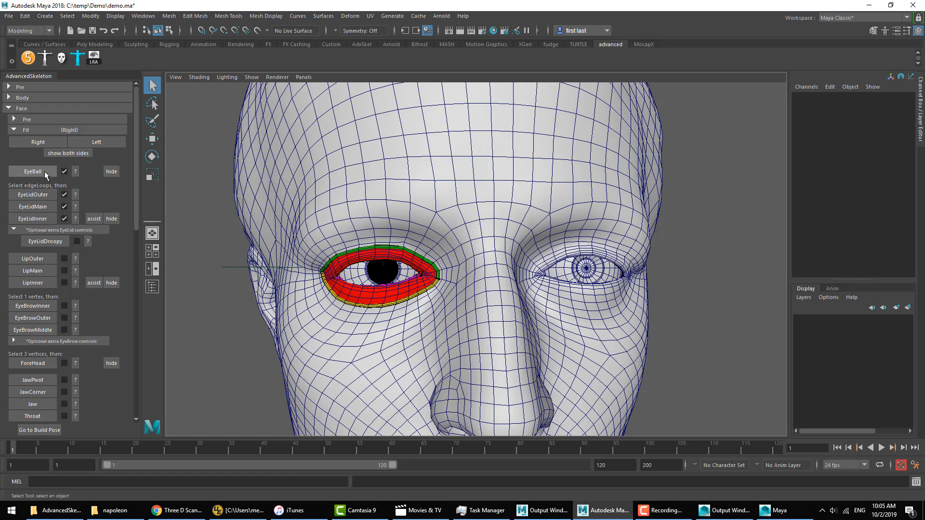
alt+drag(392, 255, 398, 258)
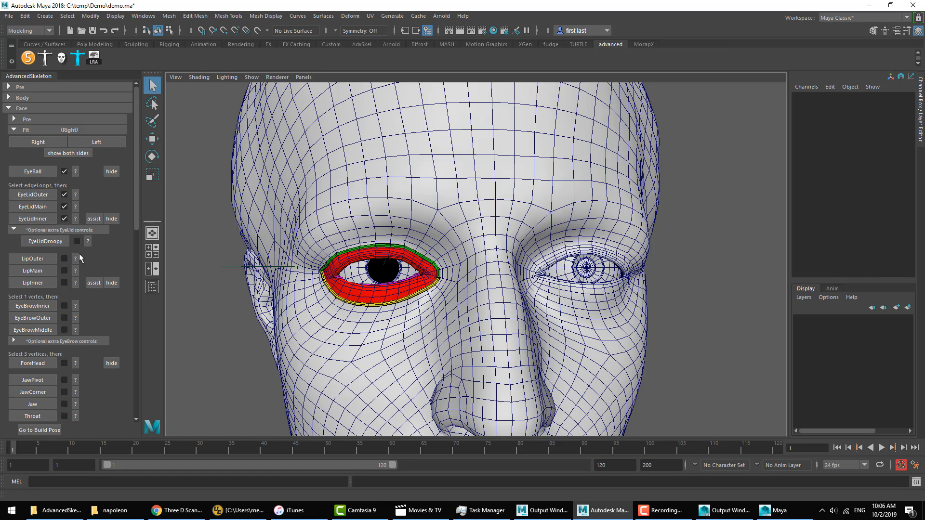
click(96, 143)
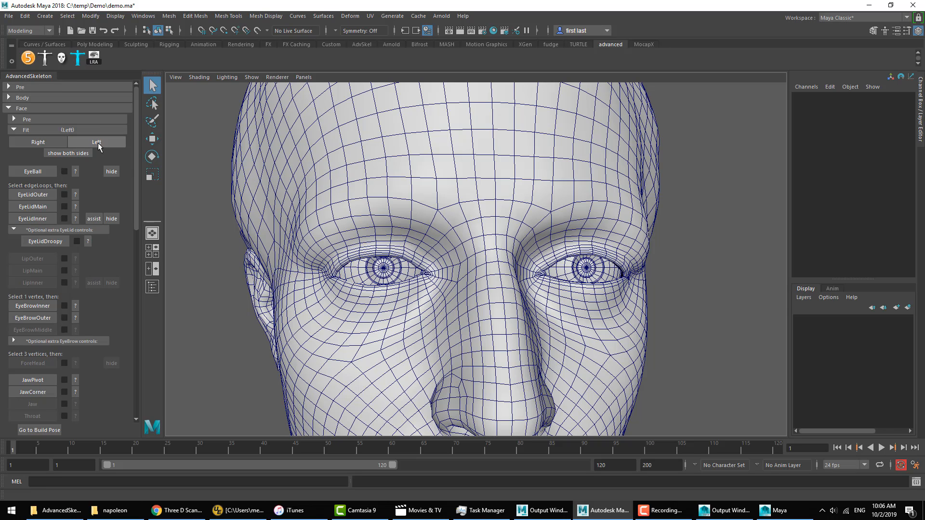
click(33, 171)
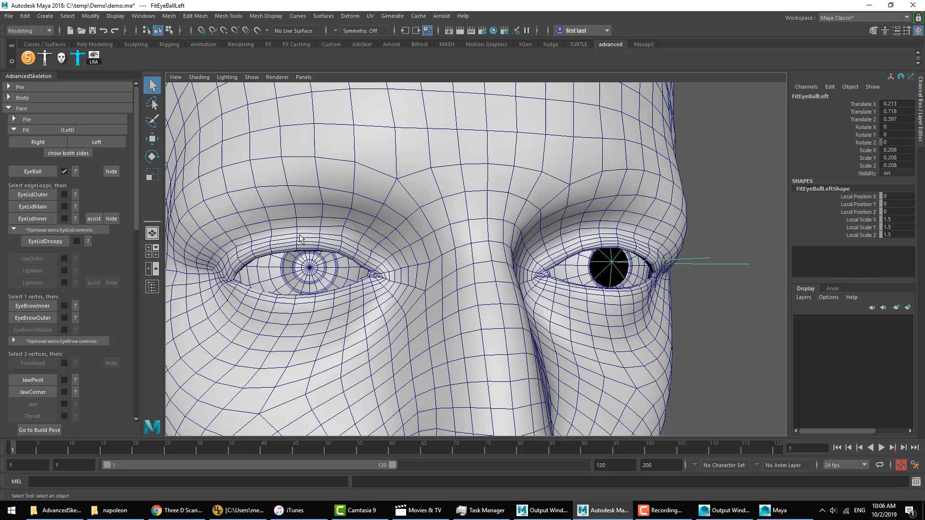
click(58, 153)
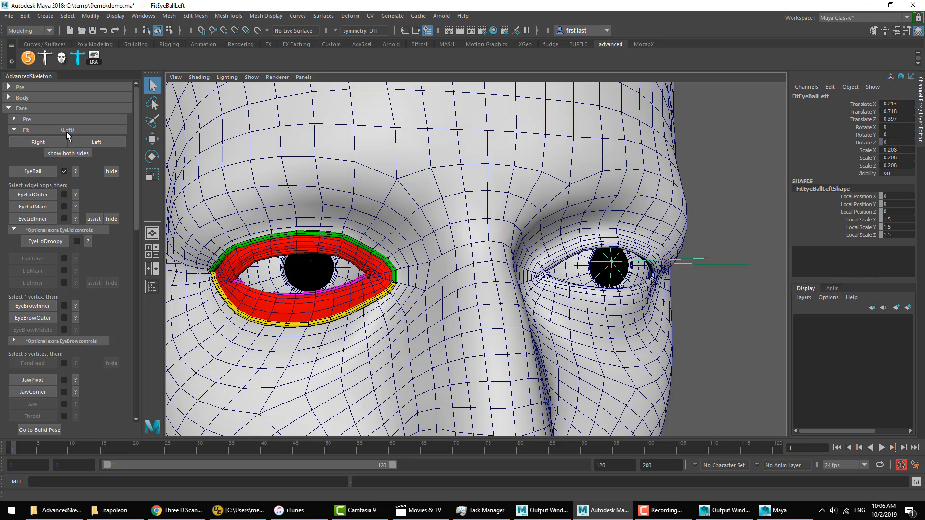
Step: Select the outer edge loop around the left eye and create the EyeLidOuter fit curve from it
mouse_move(615, 206)
alt+mouse_down()
mouse_move(600, 210)
mouse_move(620, 217)
alt+mouse_up()
right_drag(615, 195, 617, 149)
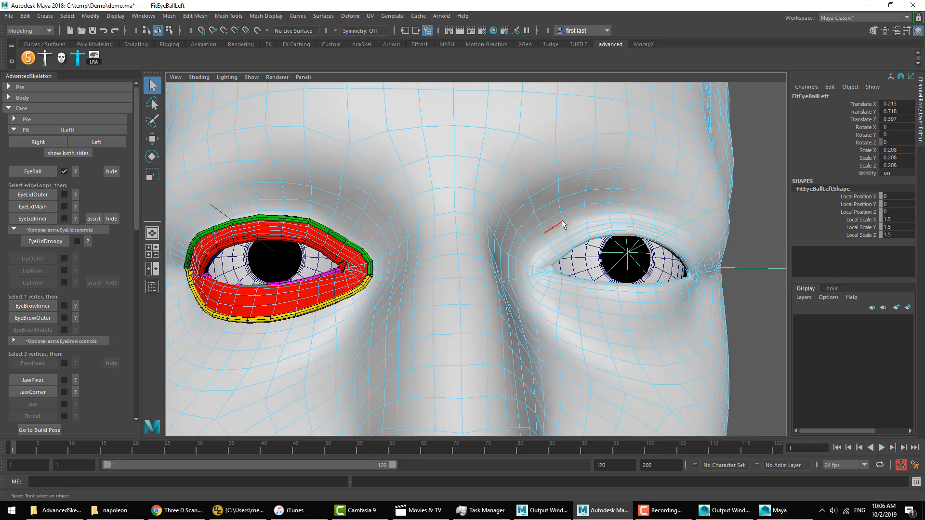
double_click(575, 230)
alt+drag(574, 229, 590, 244)
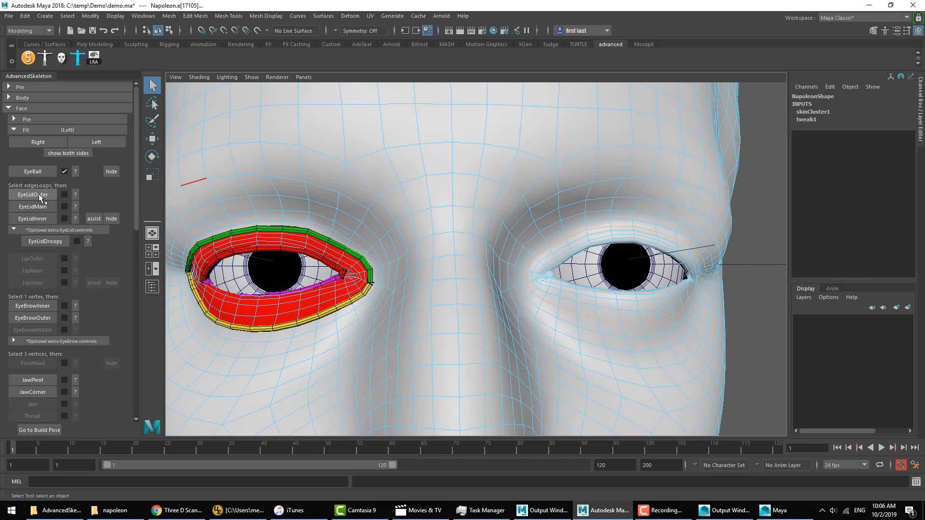
click(38, 194)
Step: Select the edge loop along the left eyelid rim and create the EyeLidMain fit curve from it
mouse_move(652, 234)
right_down()
mouse_move(654, 203)
mouse_move(652, 221)
right_up()
scroll(597, 269, up, 5)
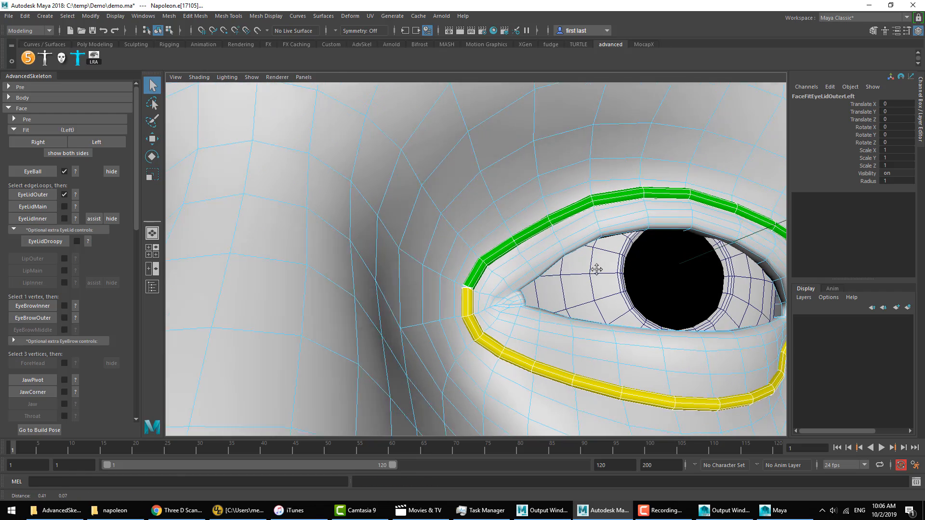
scroll(597, 270, down, 3)
double_click(653, 229)
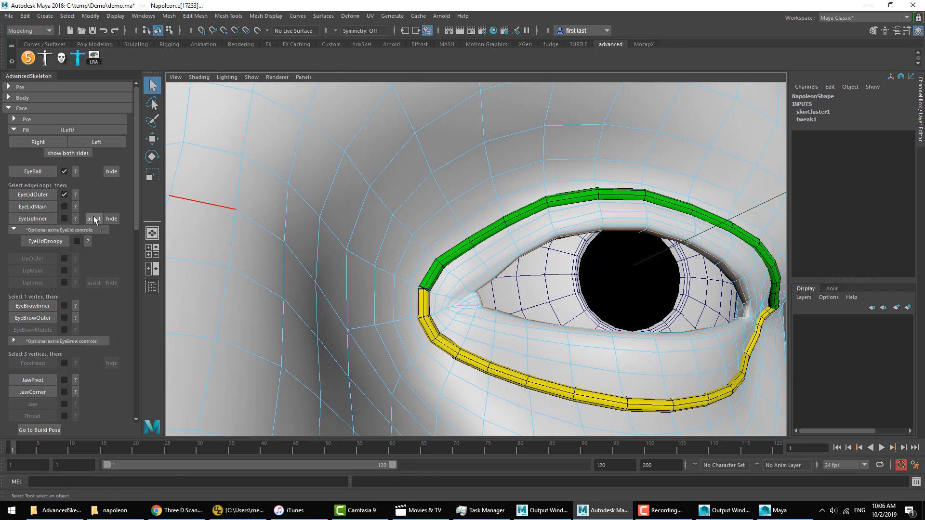
click(32, 207)
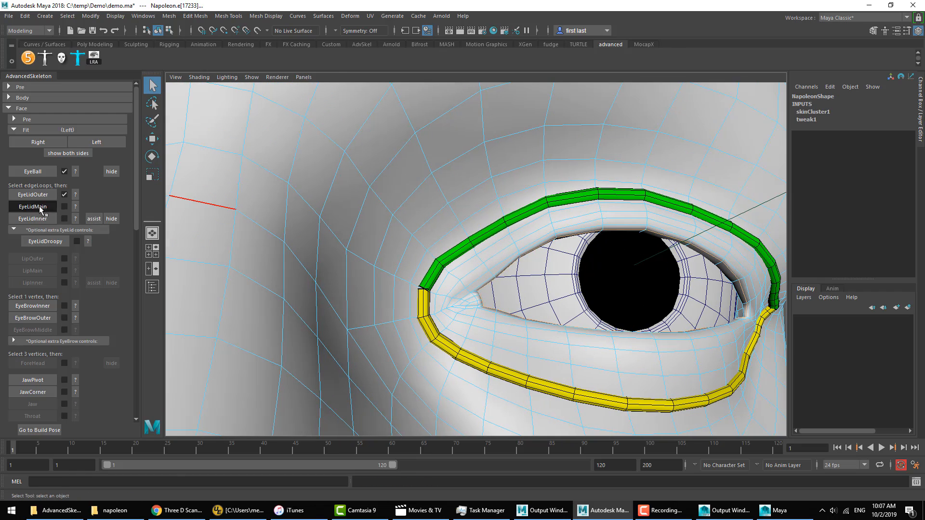
Step: Peel open the left eyelids with the assist function, select the inner edge loop and create the EyeLidInner fit
click(90, 219)
alt+right_drag(743, 288, 620, 216)
right_drag(595, 183, 593, 163)
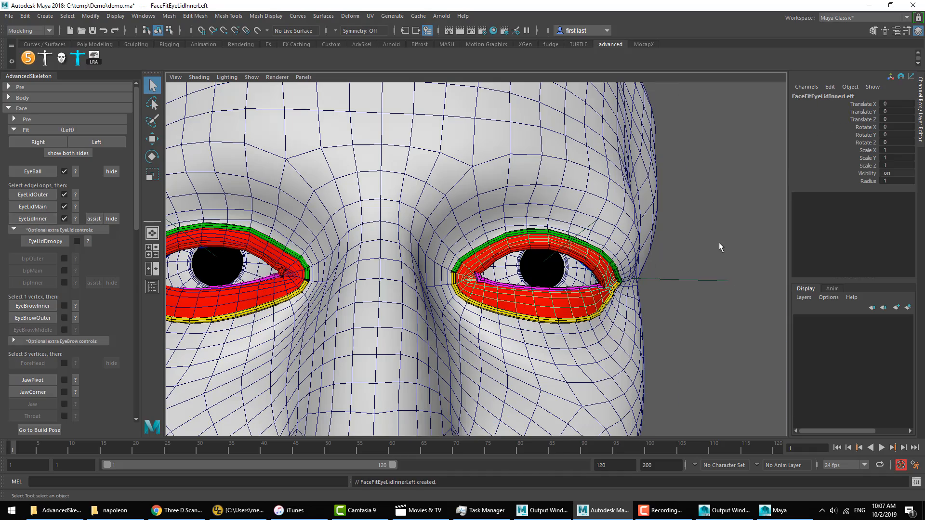
click(719, 241)
alt+middle_drag(518, 285, 553, 300)
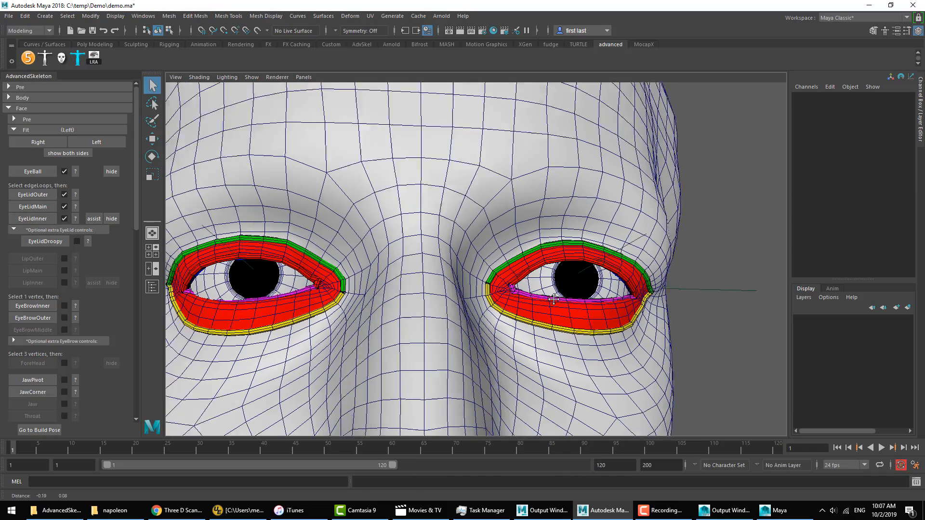
alt+drag(554, 299, 590, 298)
alt+right_drag(590, 298, 511, 302)
alt+drag(511, 301, 461, 316)
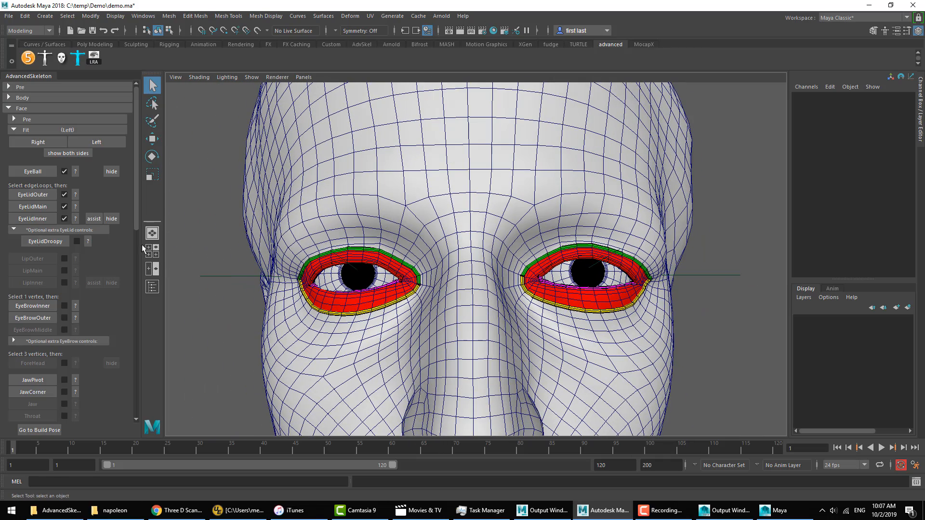
Step: Alternate the face fit between the right and left sides to compare their eye curves, ending on the right side
click(49, 142)
click(80, 141)
click(40, 140)
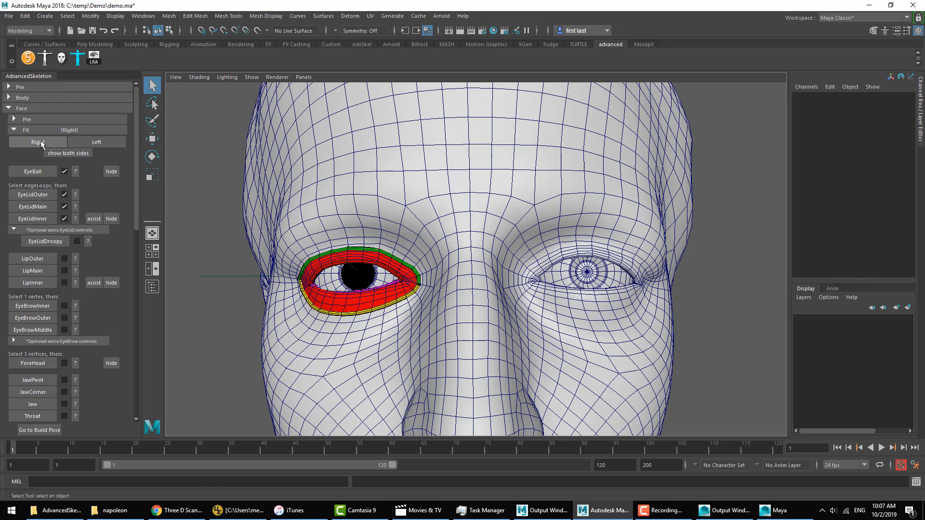
click(84, 140)
click(42, 138)
click(81, 144)
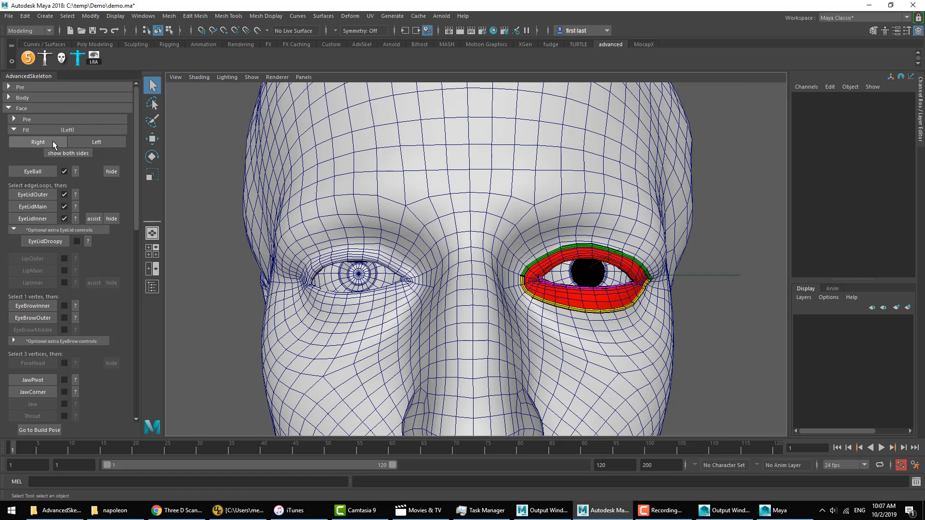
click(50, 141)
click(81, 144)
click(53, 144)
click(74, 143)
click(61, 143)
click(72, 144)
click(48, 144)
click(47, 144)
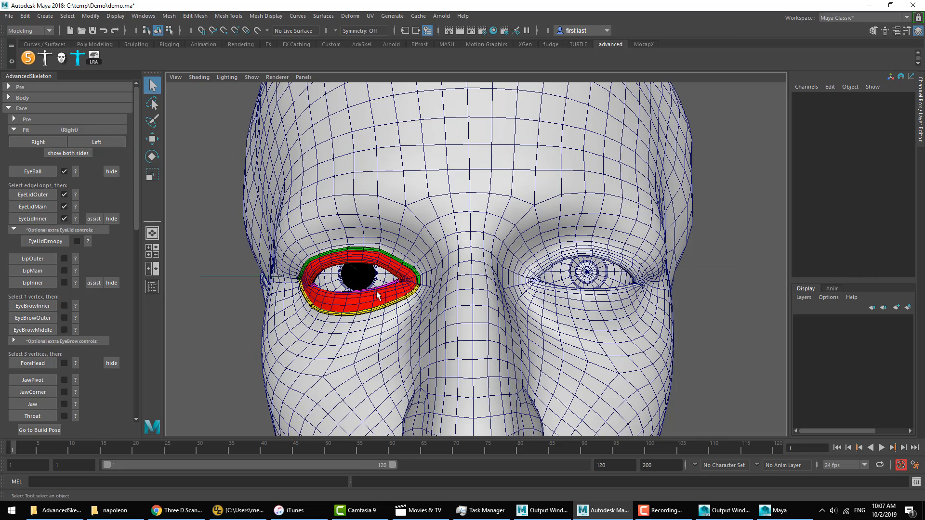
Step: Look at the optional extra eyelid controls, view the EyeLidDroopy placement help image and close it
alt+drag(378, 295, 424, 296)
click(86, 230)
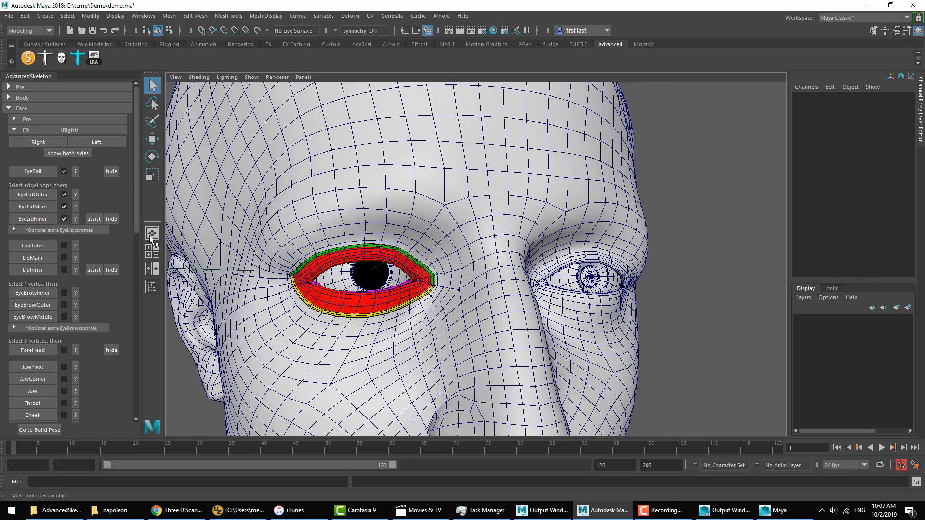
click(41, 230)
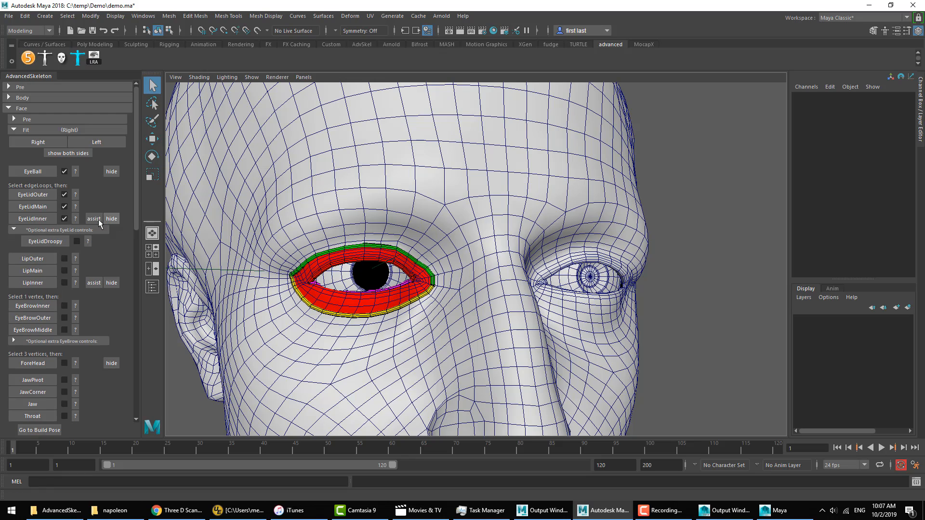
click(88, 241)
click(453, 63)
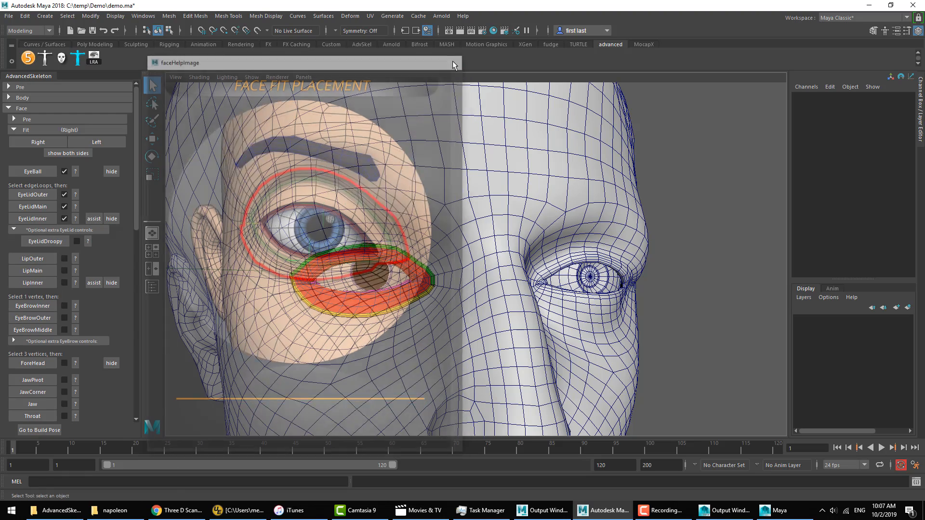
Step: Select the wide edge loop encircling the right eye beyond the outer lid curve and create the EyeLidDroopy fit from it
alt+drag(461, 254, 507, 237)
right_drag(477, 226, 479, 201)
double_click(393, 210)
alt+drag(427, 233, 381, 231)
click(46, 242)
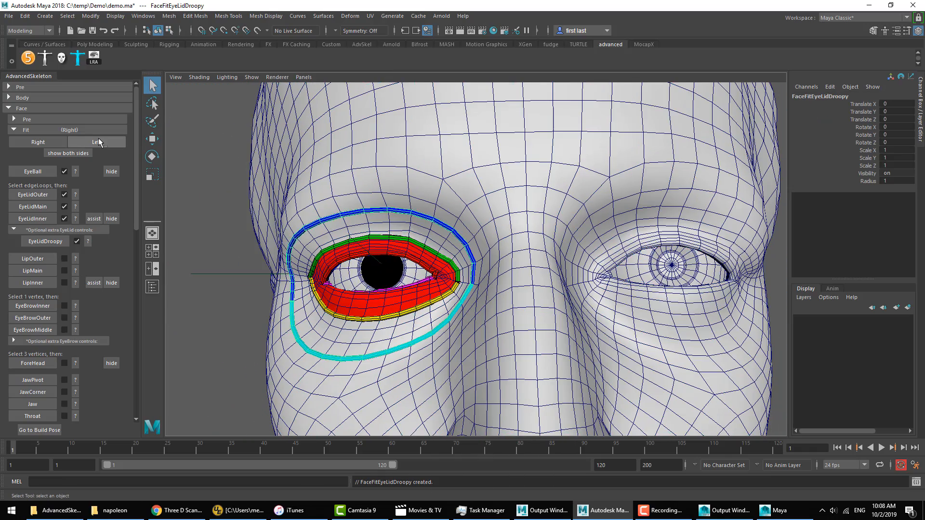
Step: Switch to the left side, create the EyeLidDroopy fit from the matching wide edge loop around the eye and show both sides
click(99, 142)
right_drag(642, 217, 642, 210)
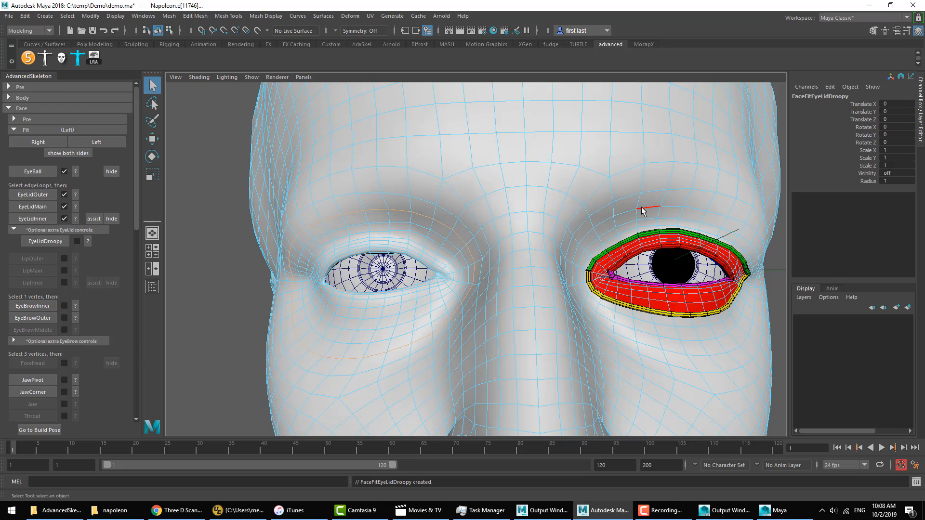
double_click(642, 210)
click(65, 153)
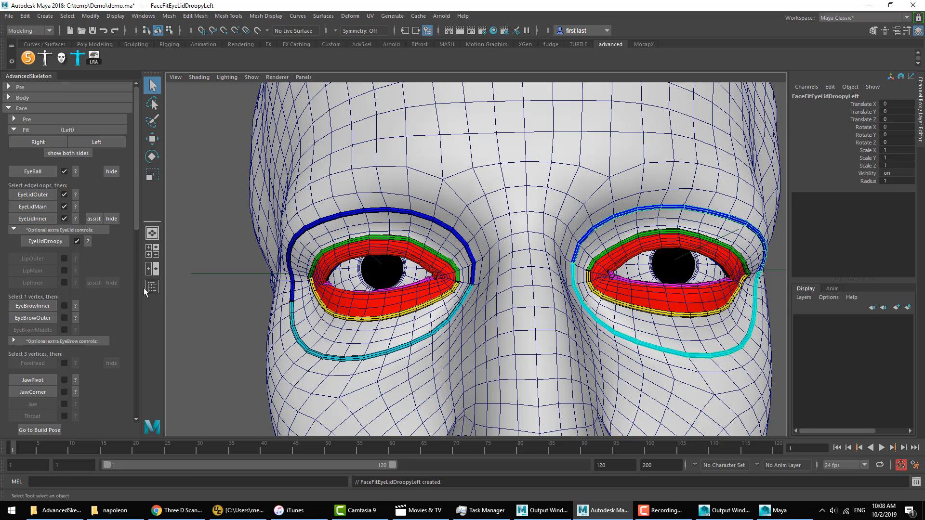
Step: Switch the face fit to the right side and try edge loop selections on the skin just above the upper lip
click(51, 143)
alt+middle_drag(346, 251, 348, 239)
alt+middle_drag(406, 337, 380, 189)
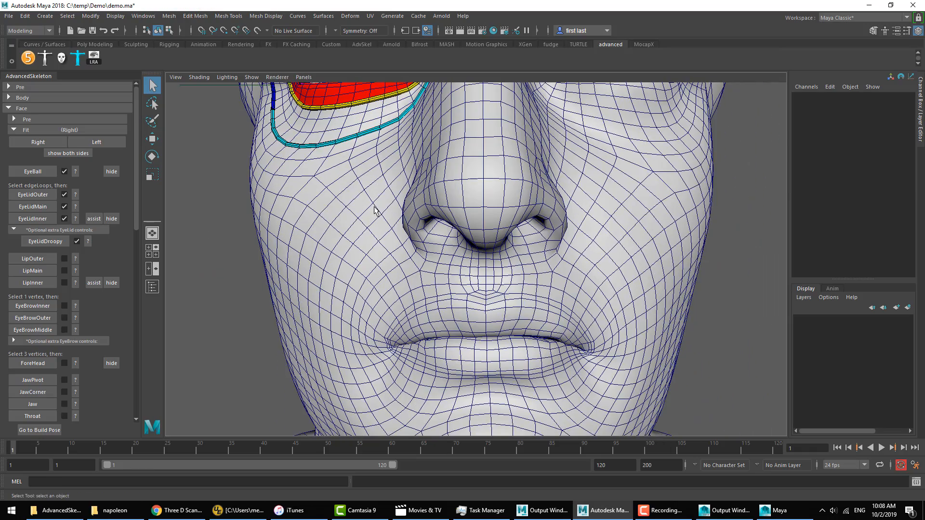
alt+drag(358, 231, 388, 240)
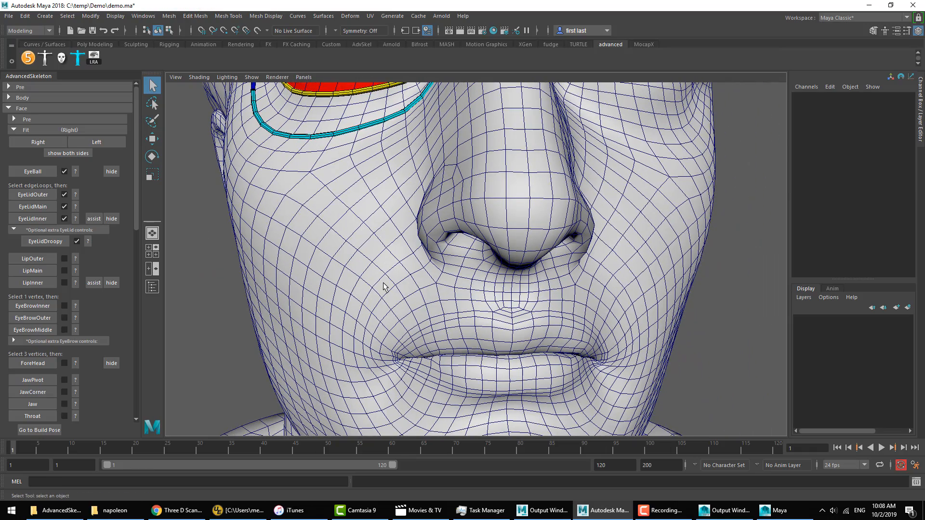
alt+middle_drag(385, 284, 396, 217)
alt+right_drag(397, 217, 493, 201)
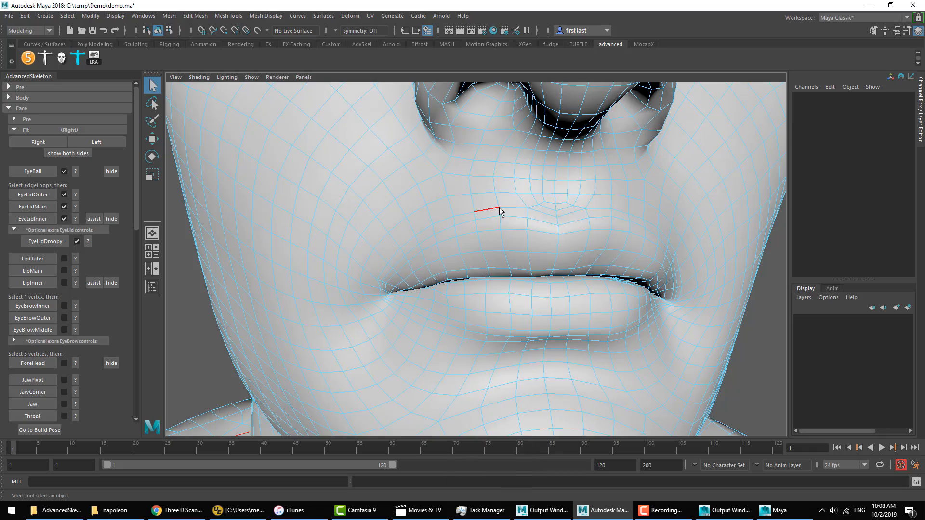
double_click(573, 213)
mouse_move(568, 231)
alt+mouse_down()
mouse_move(583, 238)
mouse_move(559, 234)
alt+mouse_up()
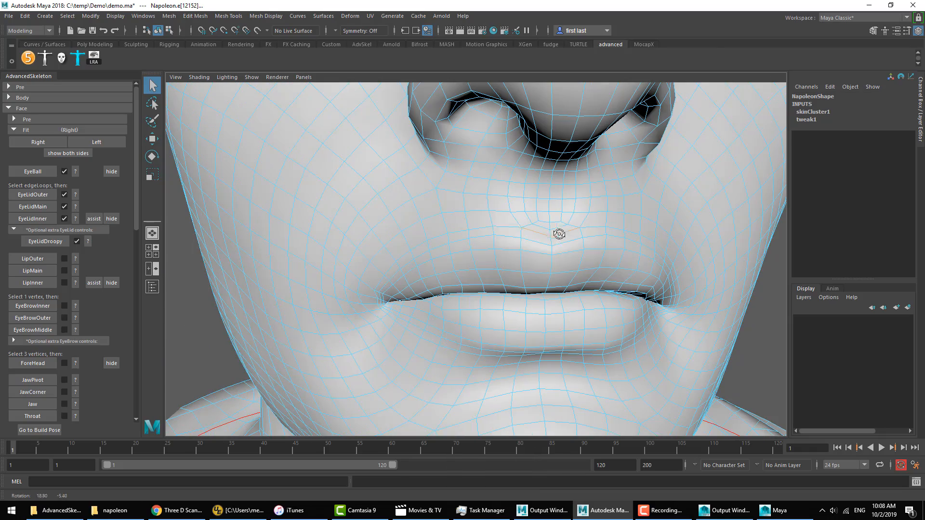
double_click(504, 227)
alt+drag(506, 244, 595, 306)
click(700, 312)
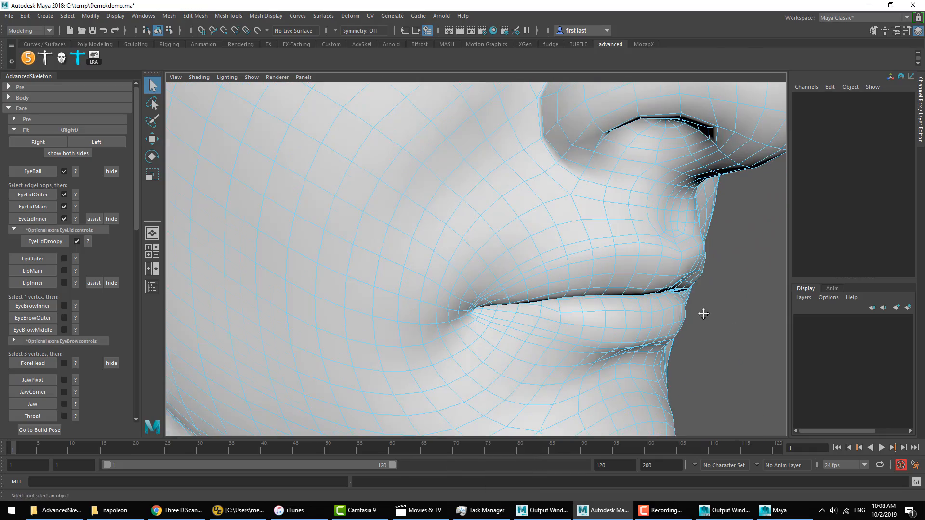
alt+drag(700, 312, 682, 304)
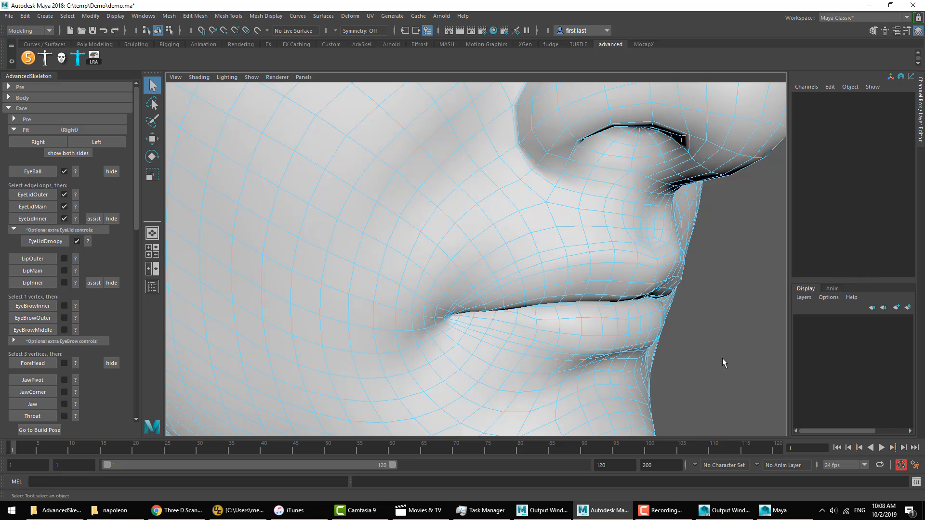
Step: Select the edge loop that encircles the mouth along the outer border of both lips
double_click(602, 244)
alt+drag(646, 324, 645, 320)
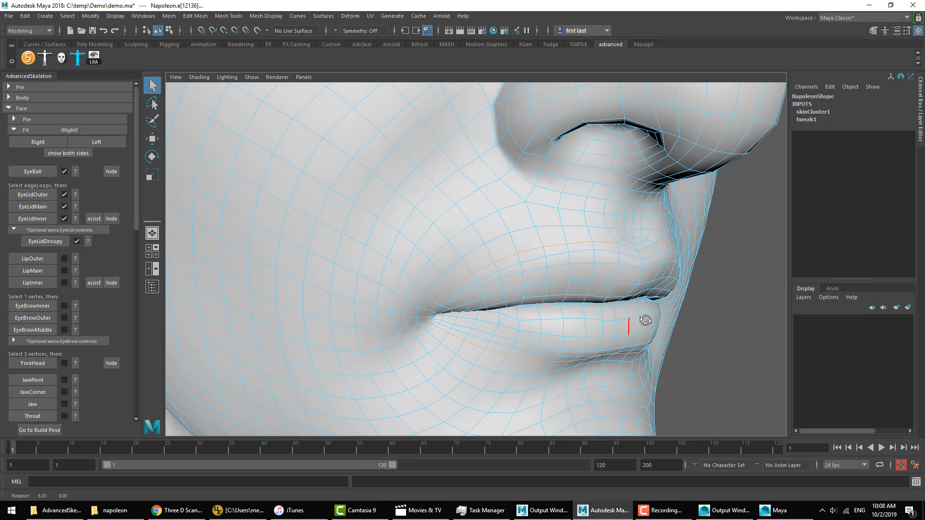
alt+drag(626, 262, 603, 260)
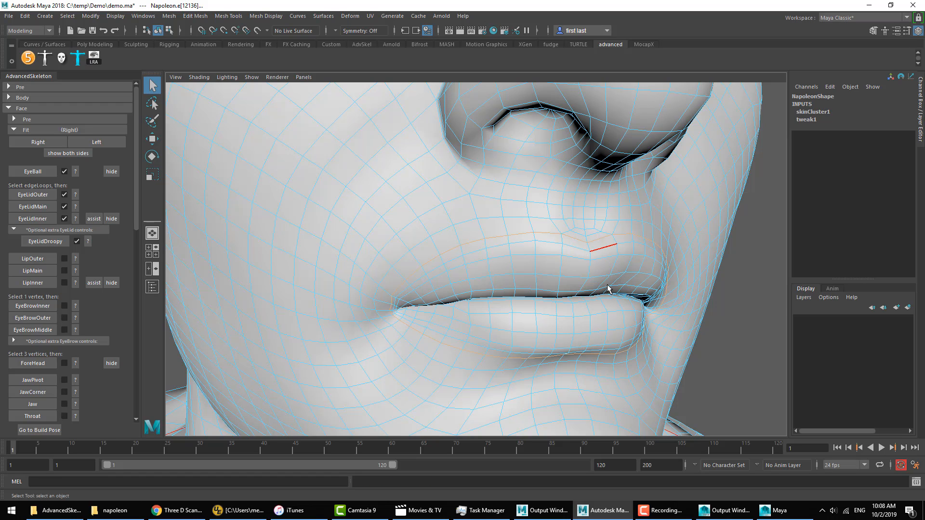
alt+drag(609, 289, 609, 288)
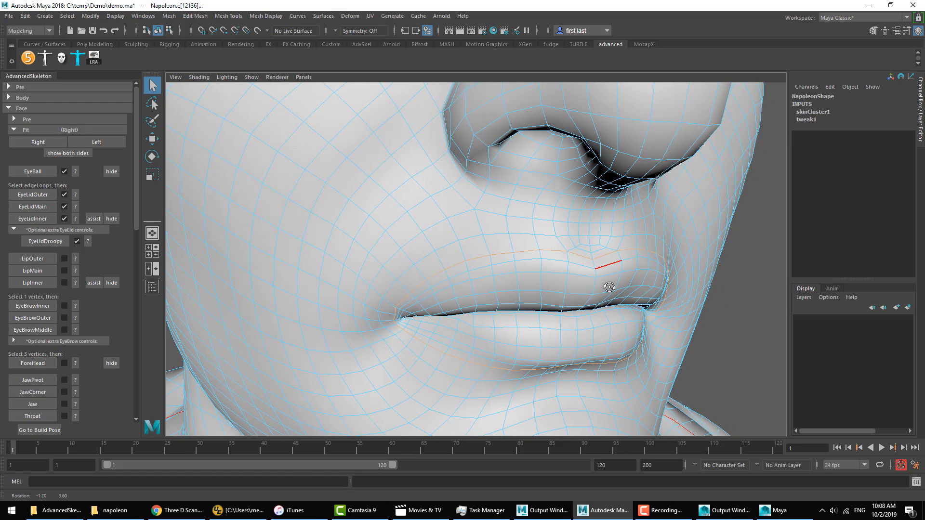
Step: Create the LipOuter fit from the selected loop and pick vertices at the middle of the upper lip
click(31, 259)
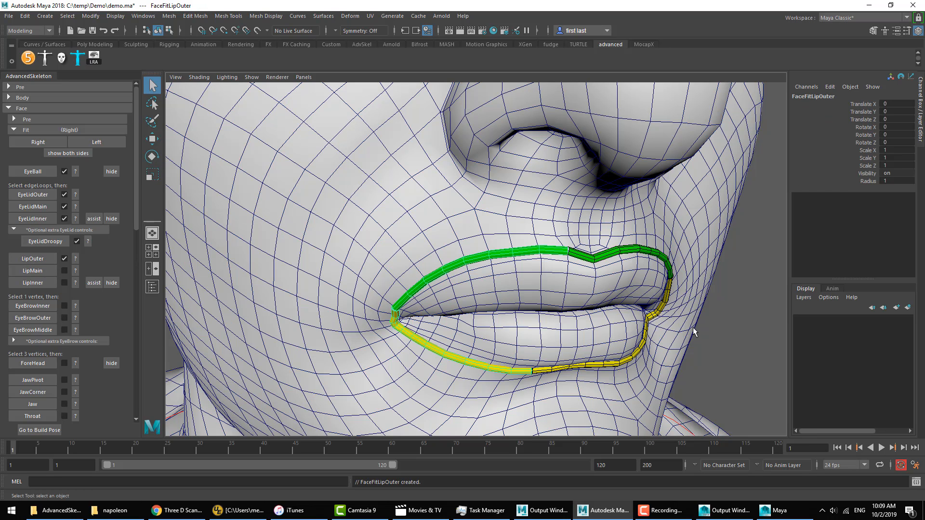
alt+drag(716, 340, 706, 342)
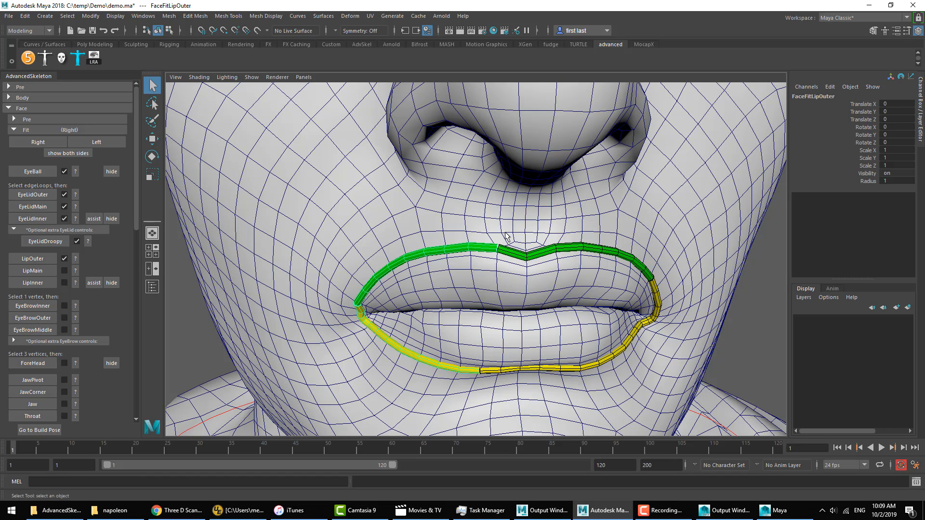
mouse_move(506, 236)
right_down()
mouse_move(495, 237)
mouse_move(496, 248)
right_up()
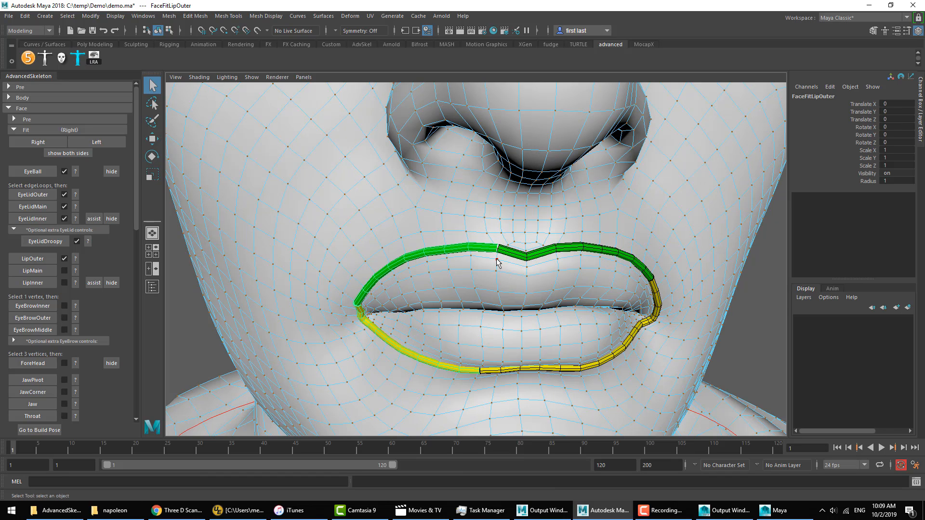
click(496, 260)
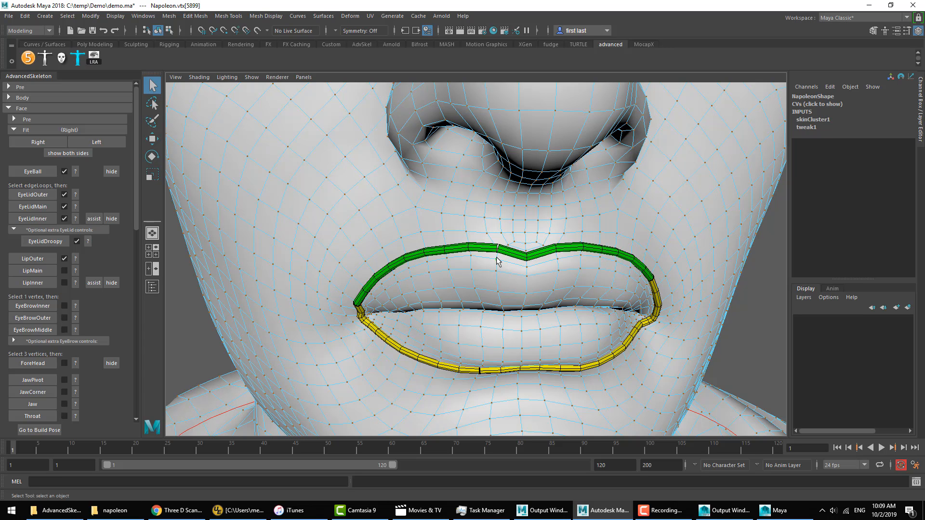
mouse_move(504, 271)
alt+mouse_down()
mouse_move(496, 269)
mouse_move(507, 263)
alt+mouse_up()
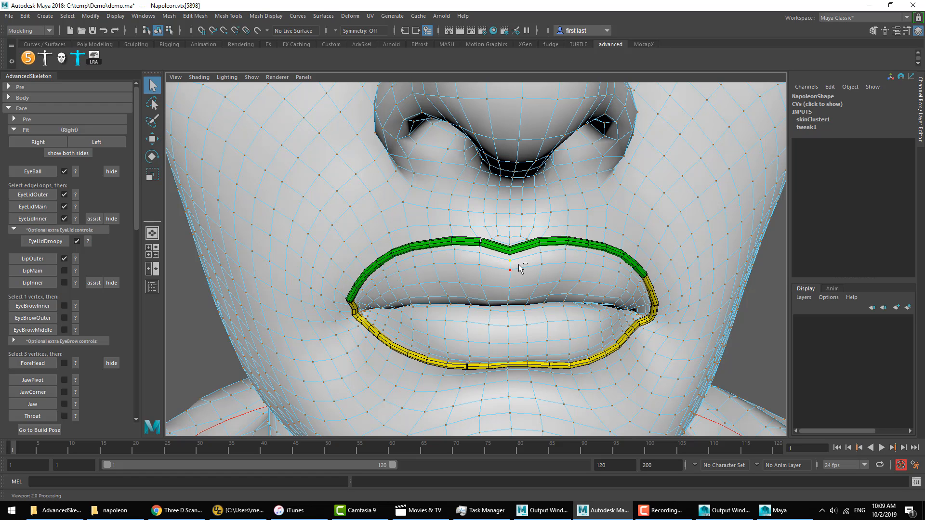
Step: Undo the vertex picks and the LipOuter fit to return to the outer lip edge loop selection
key(ctrl+z)
key(ctrl+z)
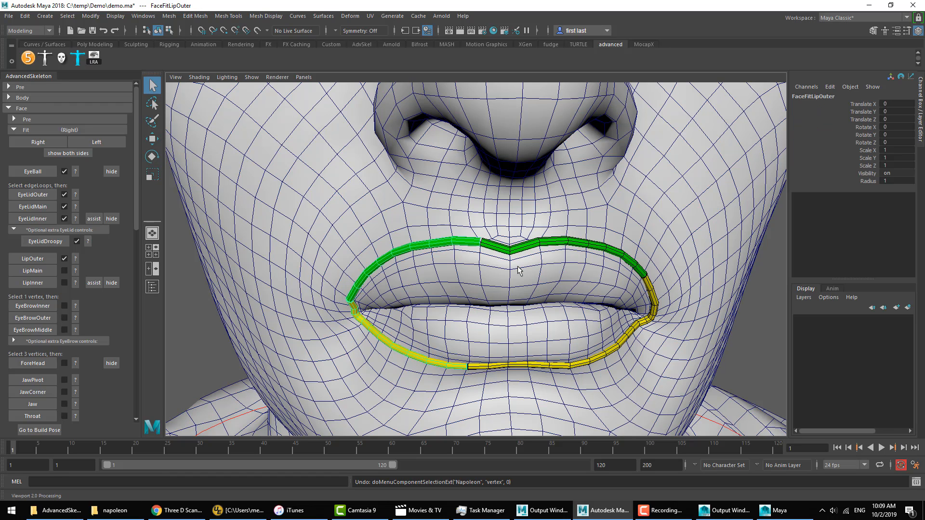
key(ctrl+z)
Step: Add the centre vertices of the upper and lower lip to the loop selection and create the LipOuter fit, then deselect it
mouse_move(523, 256)
right_down()
mouse_move(574, 233)
mouse_move(521, 259)
right_up()
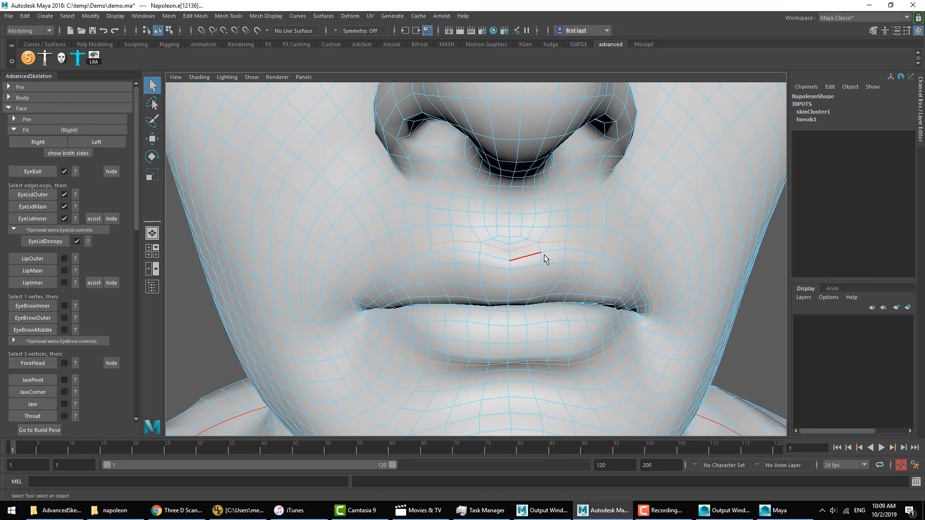
ctrl+shift+click(510, 251)
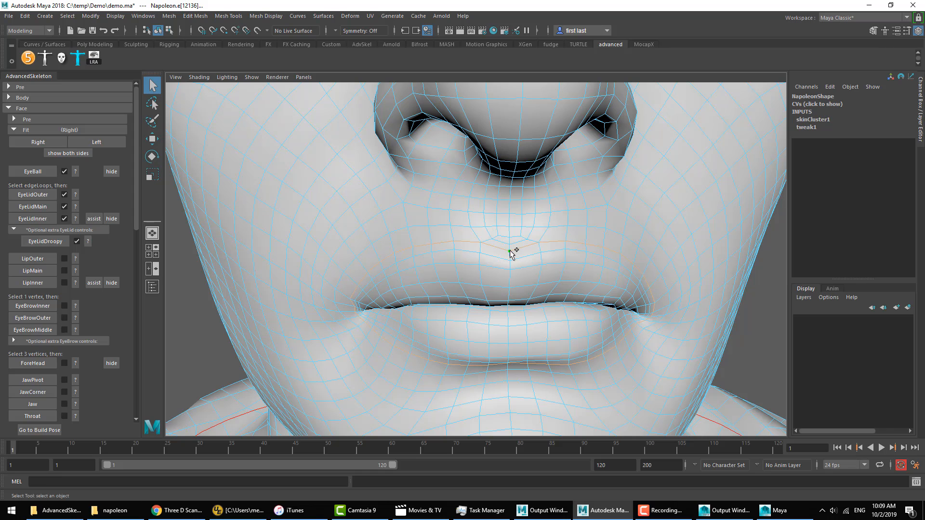
alt+drag(515, 271, 515, 229)
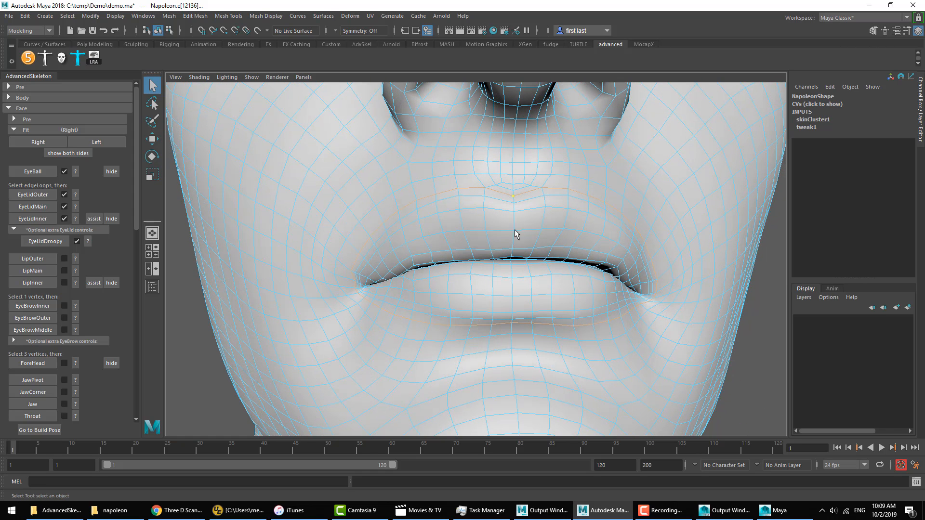
ctrl+shift+click(512, 323)
alt+drag(529, 260, 661, 310)
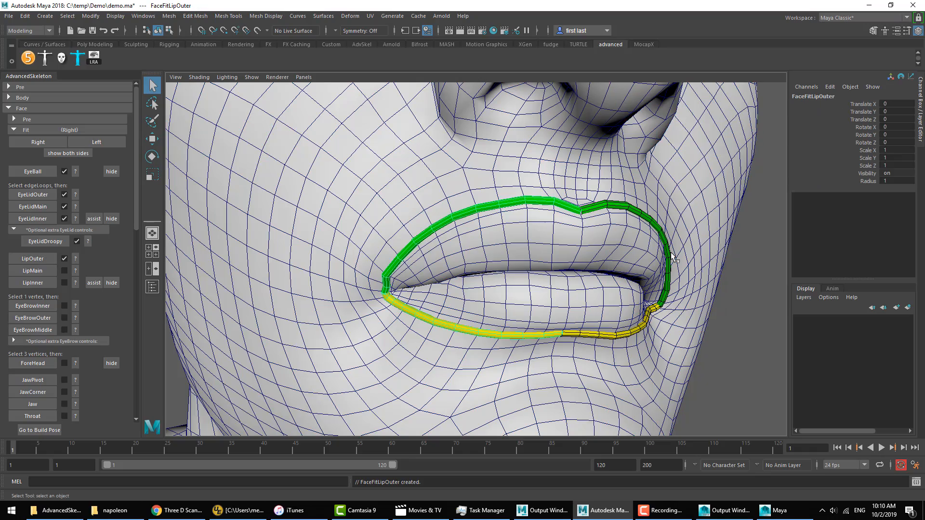
click(745, 348)
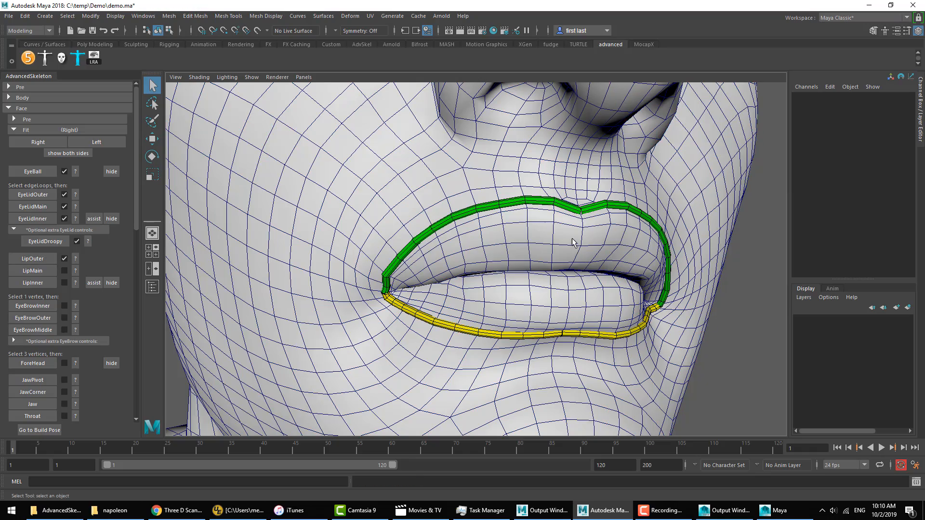
Step: Select the edge loop along the line where the lips meet and create the LipMain fit from it
alt+drag(572, 241, 549, 238)
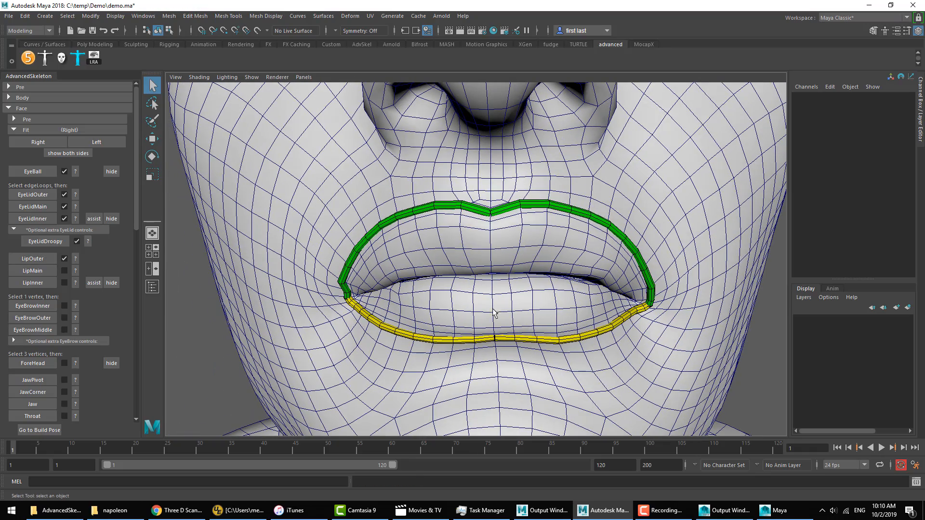
mouse_move(495, 309)
alt+right_down()
mouse_move(541, 300)
mouse_move(594, 316)
mouse_move(505, 318)
alt+right_up()
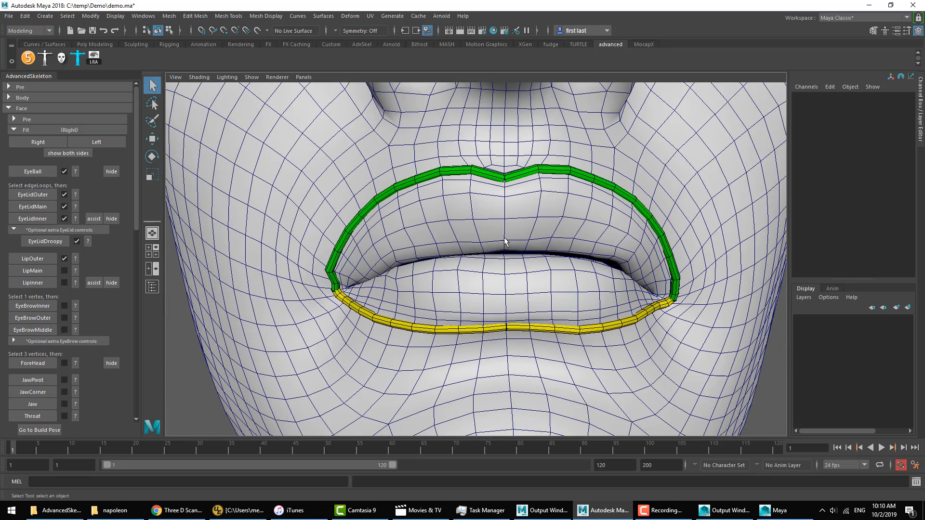
right_drag(505, 195, 491, 196)
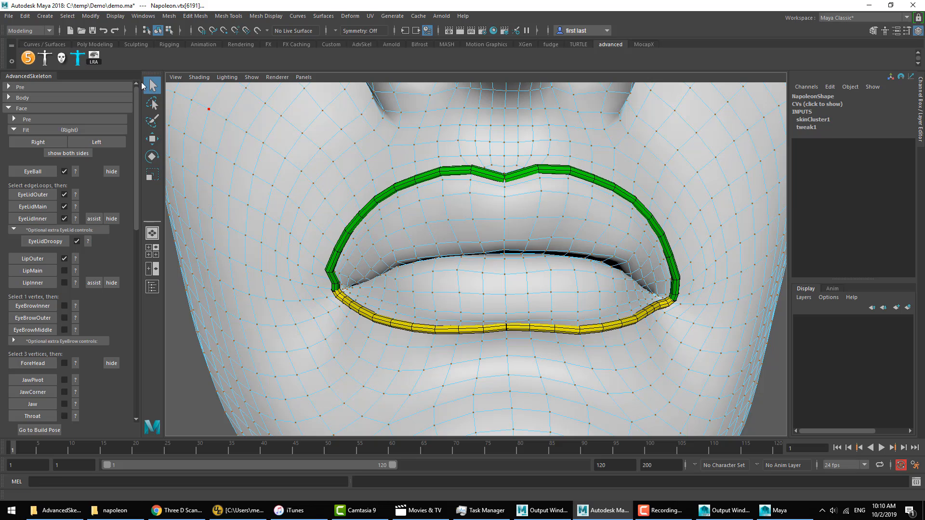
right_drag(530, 219, 533, 192)
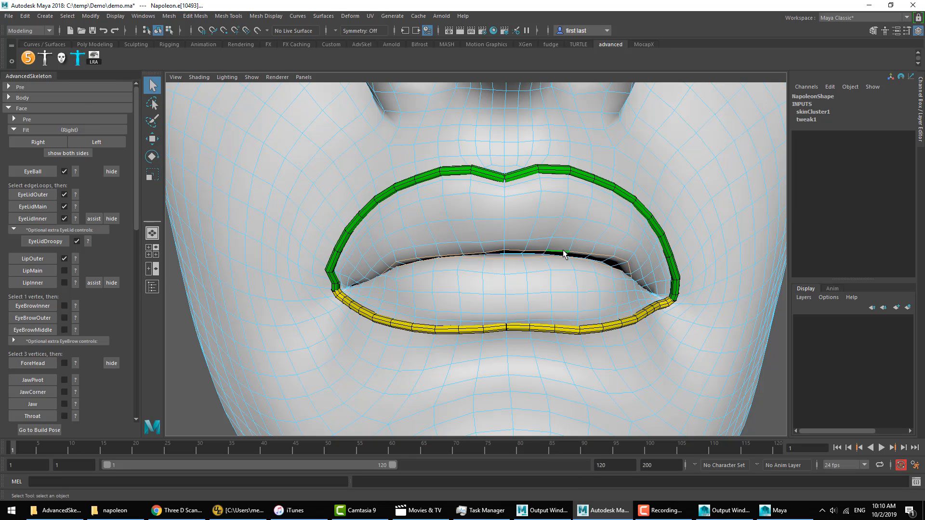
alt+drag(516, 252, 513, 259)
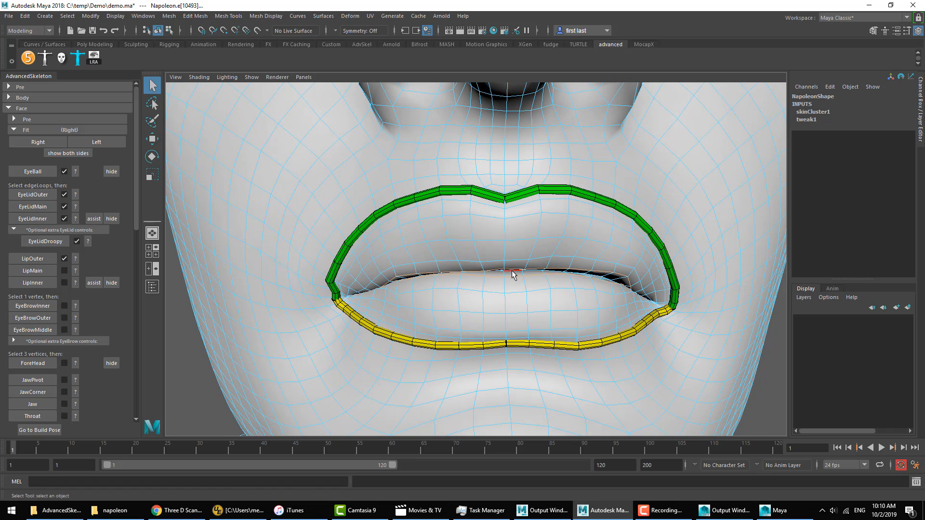
click(42, 270)
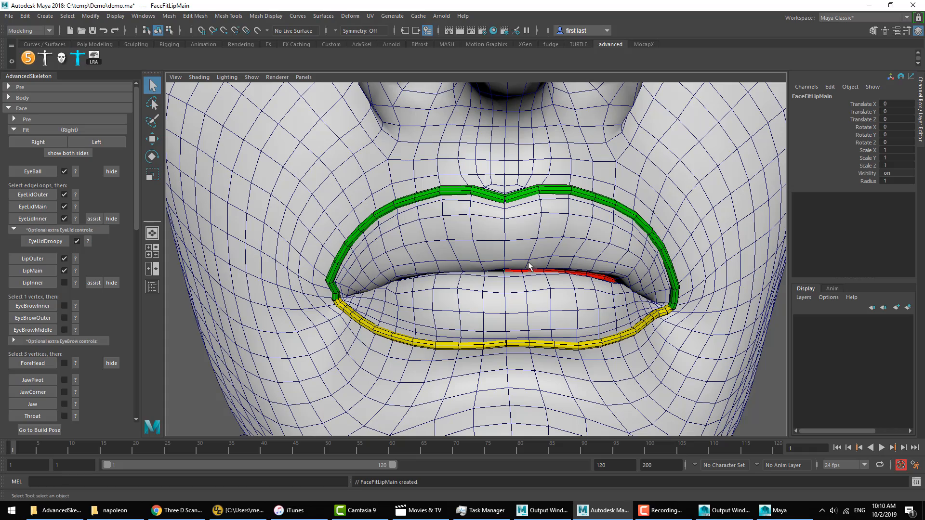
scroll(506, 273, down, 3)
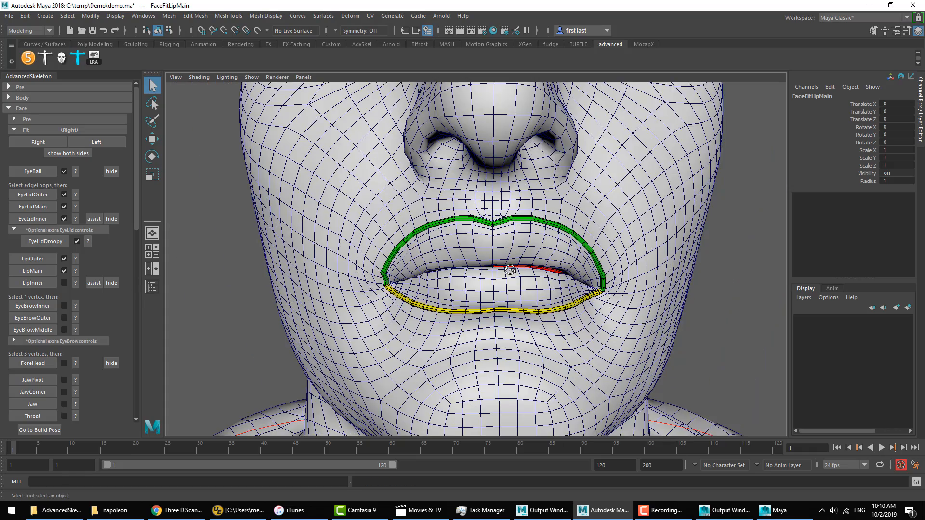
mouse_move(507, 272)
alt+mouse_down()
mouse_move(542, 270)
mouse_move(519, 275)
alt+mouse_up()
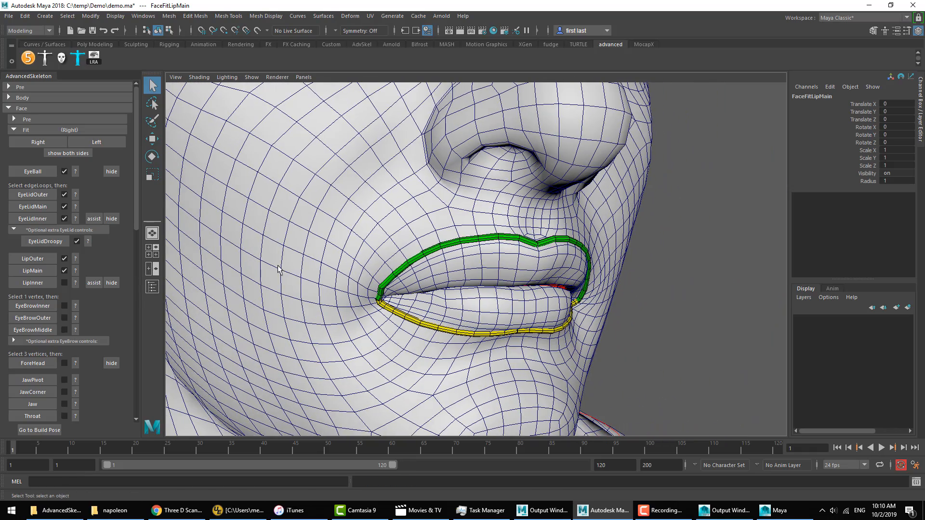
Step: Open the mouth with the LipInner assist and create the LipInner fit from the edge loop inside the mouth
click(93, 283)
right_drag(619, 201, 584, 195)
alt+drag(584, 195, 606, 216)
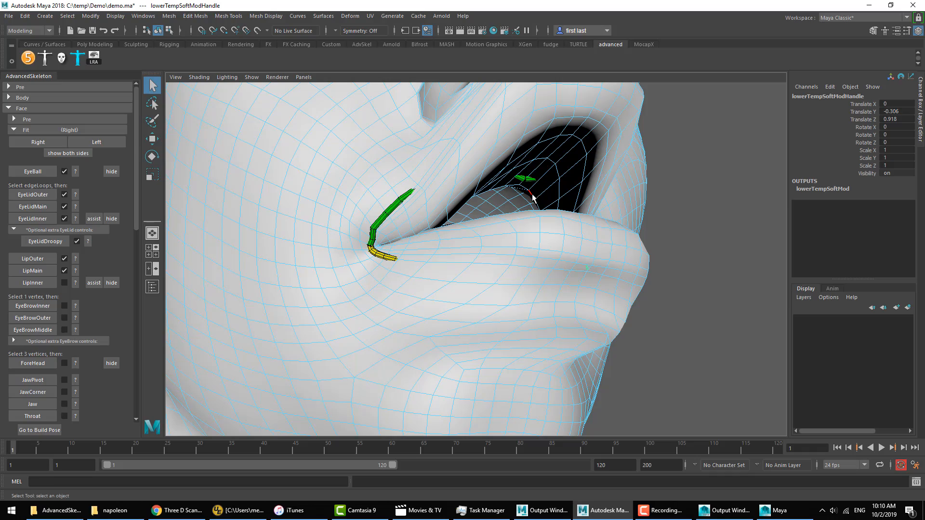
double_click(533, 197)
alt+drag(570, 194, 564, 227)
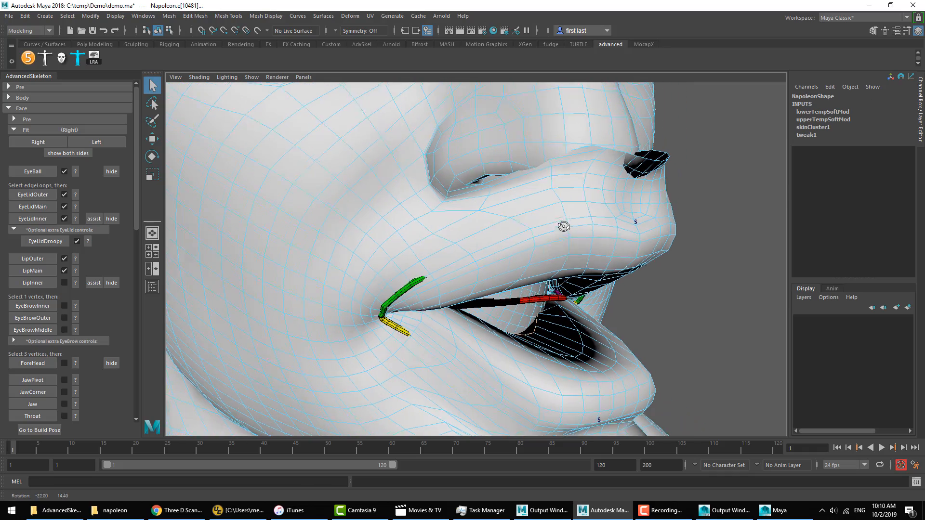
click(32, 283)
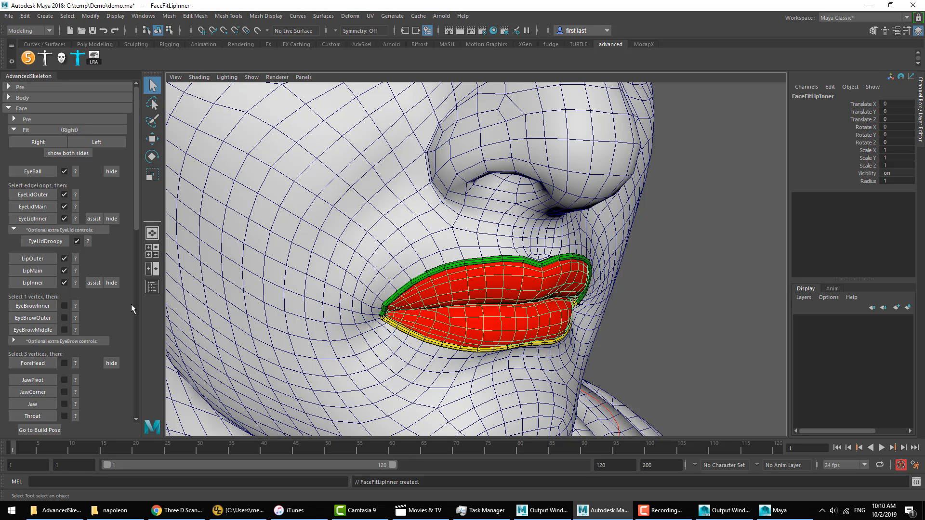
click(648, 321)
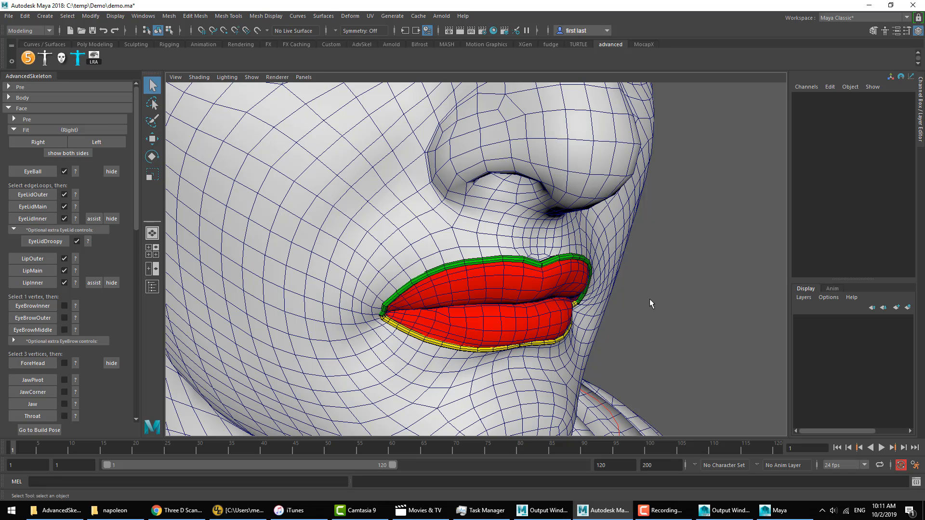
Step: Hide the Napoleon mesh and inspect the lip fit surfaces on their own
click(611, 227)
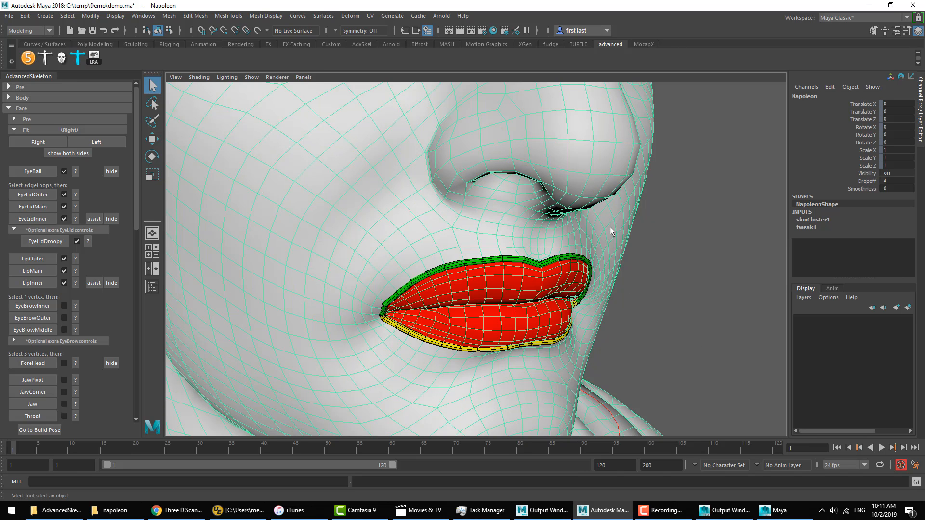
key(ctrl+h)
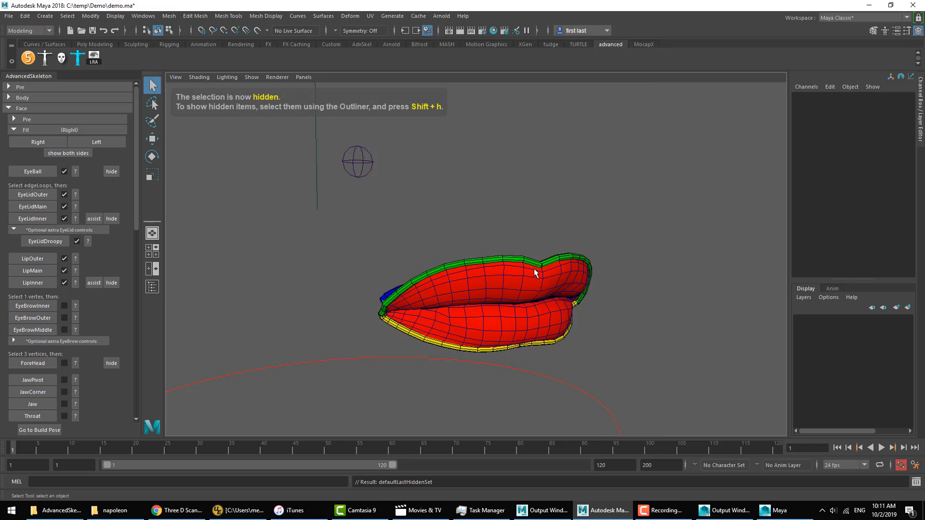
click(535, 273)
alt+drag(535, 273, 547, 241)
click(698, 252)
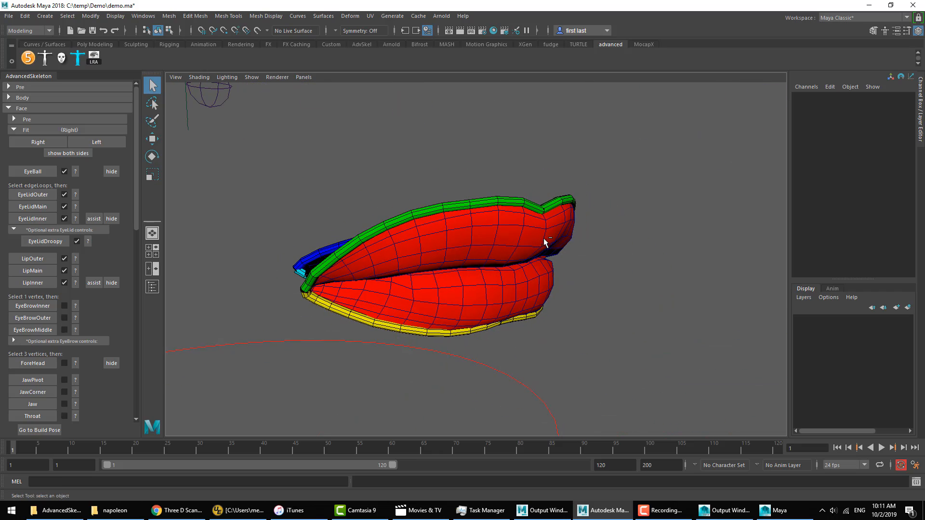
Step: Undo the hiding of the Napoleon mesh and view its lips from the front
key(ctrl+z)
click(638, 232)
alt+drag(639, 233, 602, 287)
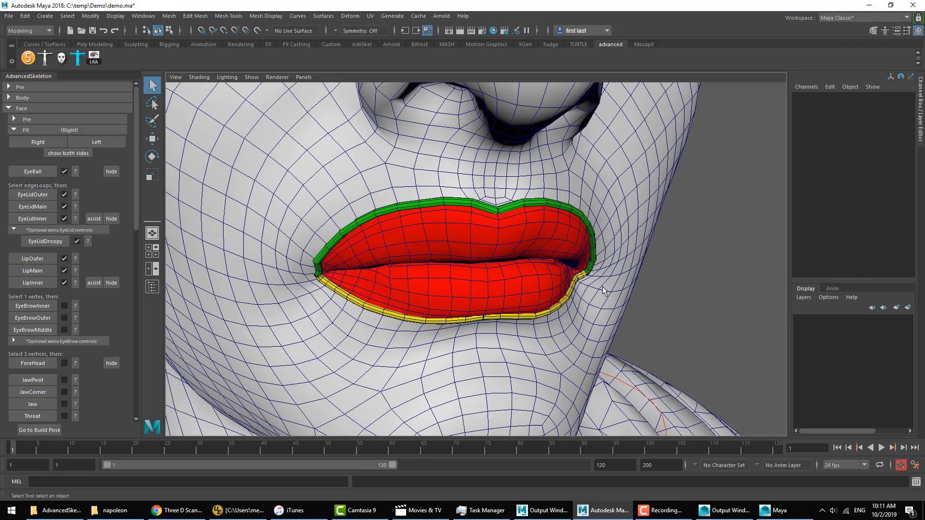
Step: Compare the left-side and right-side fits on the lips, ending on the right side
click(88, 142)
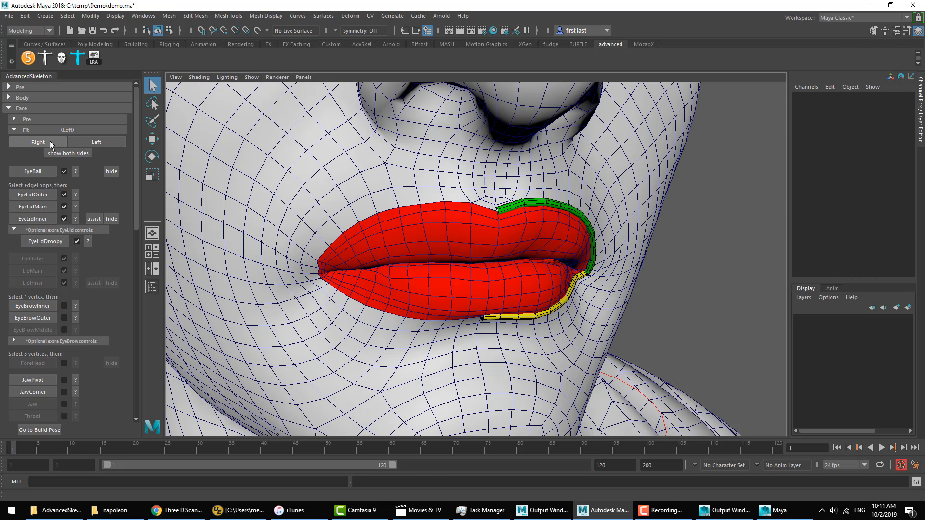
click(50, 140)
click(83, 143)
click(39, 141)
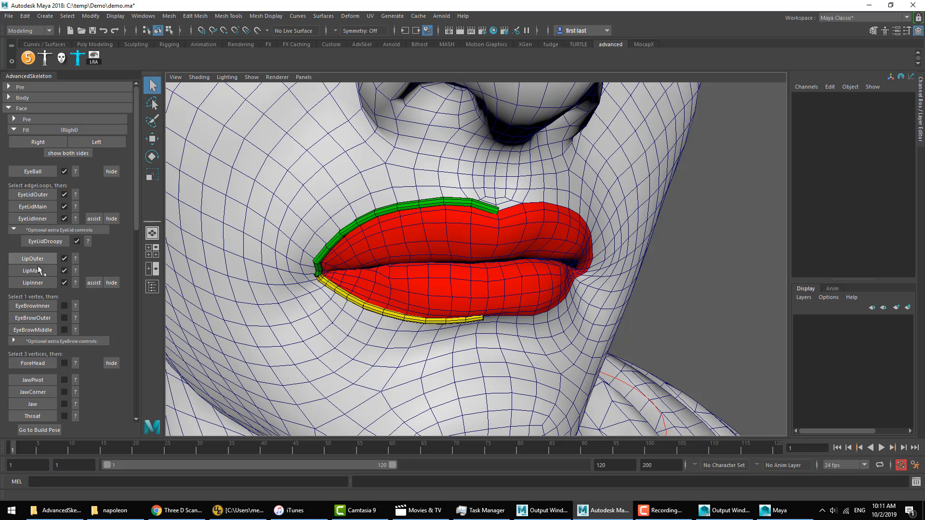
click(95, 142)
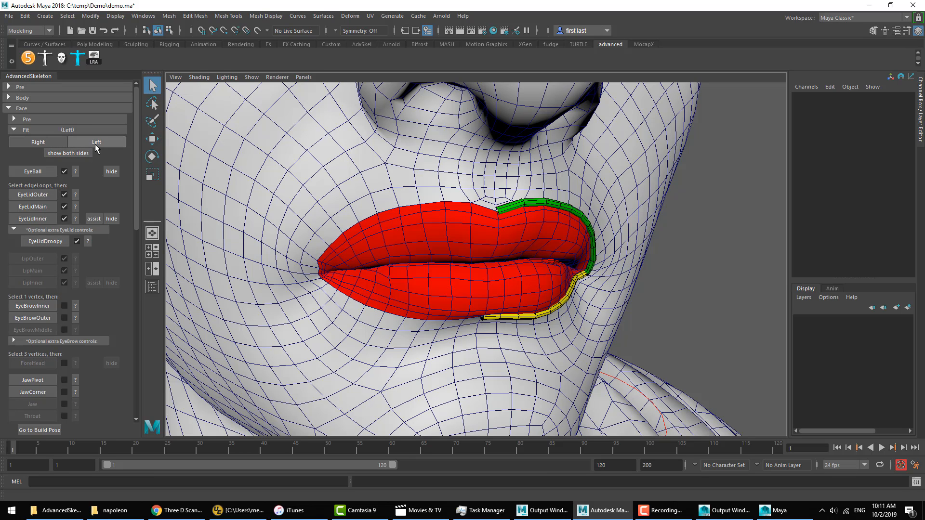
click(46, 141)
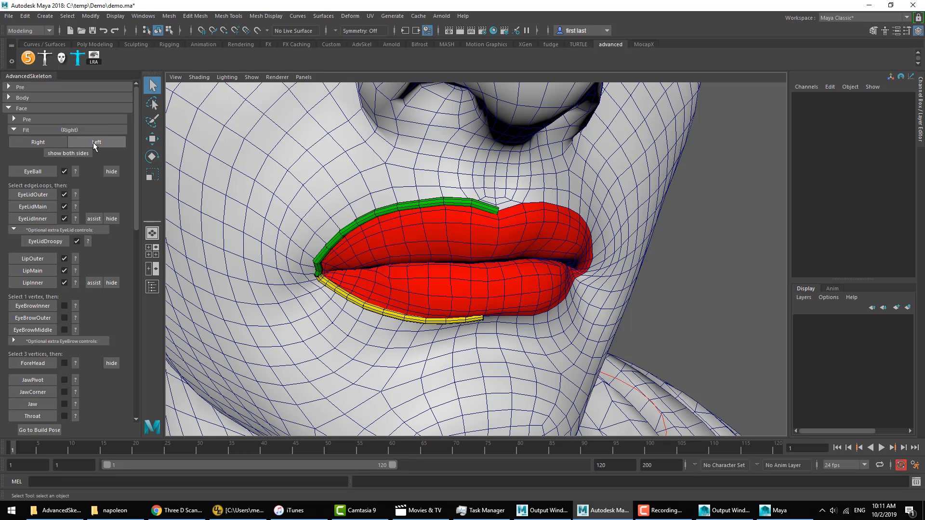
click(73, 143)
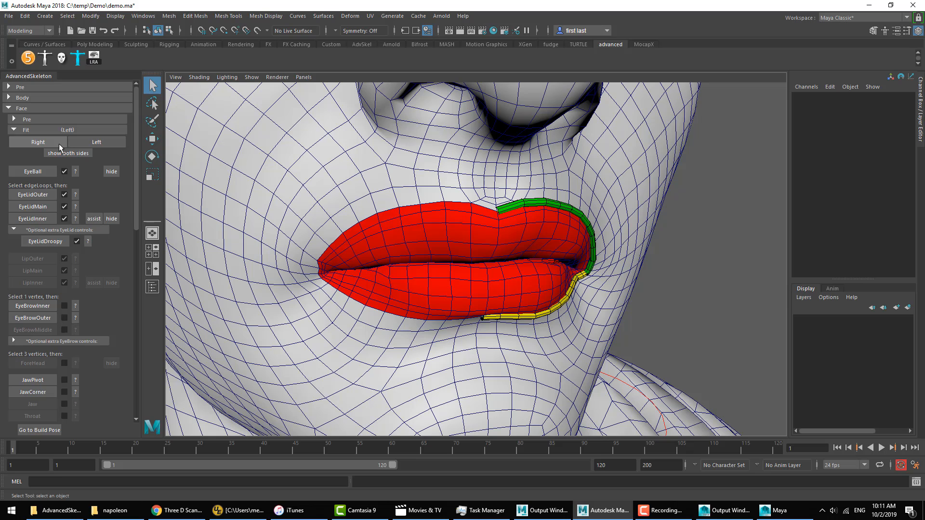
click(58, 143)
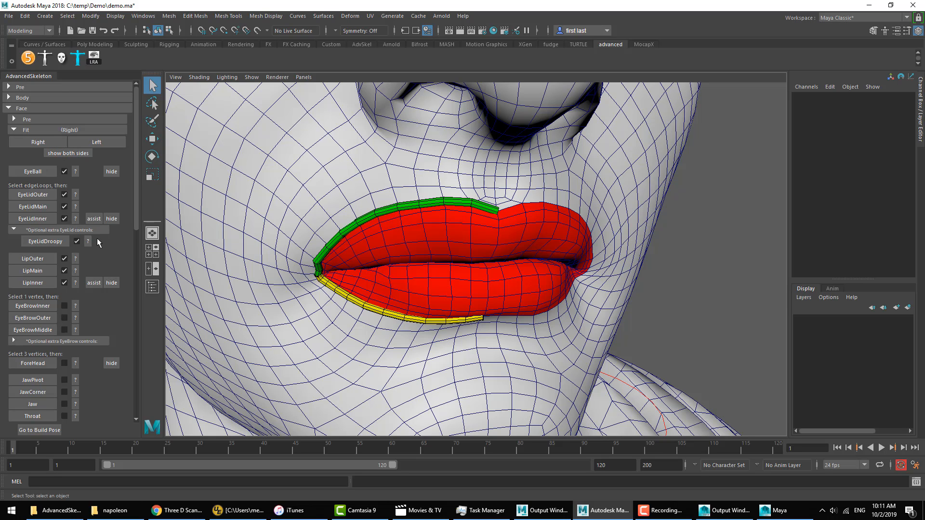
Step: Put the Napoleon mesh in vertex selection mode around the right eye and check the placement help for EyeBrowInner
alt+middle_drag(441, 289, 466, 337)
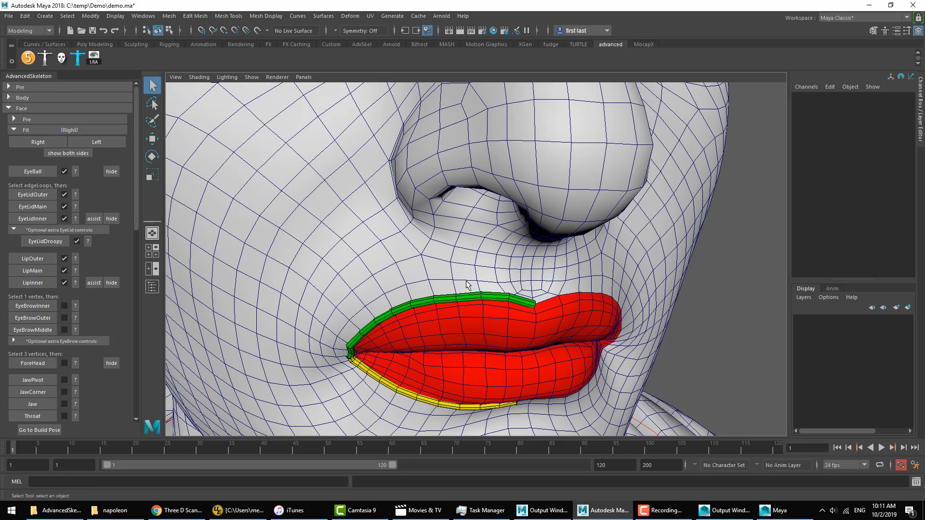
alt+right_drag(467, 284, 385, 270)
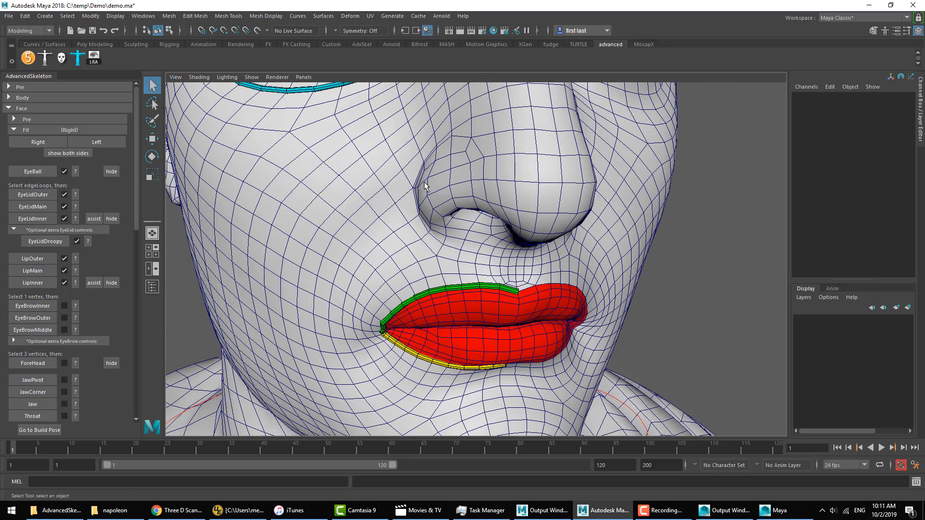
alt+middle_drag(461, 150, 479, 214)
alt+right_drag(479, 214, 436, 193)
alt+middle_drag(440, 97, 465, 242)
right_drag(485, 163, 449, 163)
alt+drag(455, 224, 439, 209)
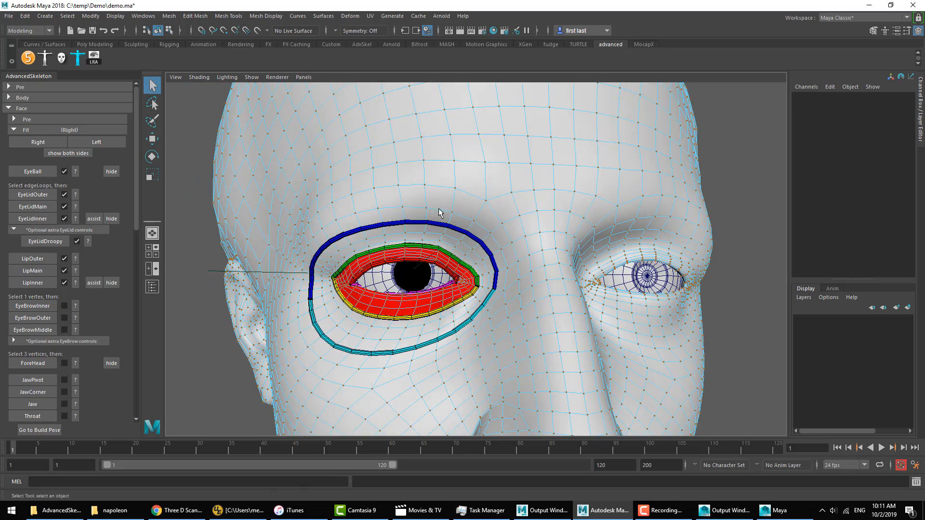
click(75, 306)
click(453, 58)
Step: Select the vertex at the inner end of the right eyebrow and create the EyeBrowInner fit from it
alt+drag(546, 245, 513, 236)
alt+right_drag(513, 236, 489, 260)
alt+drag(489, 260, 497, 268)
click(487, 215)
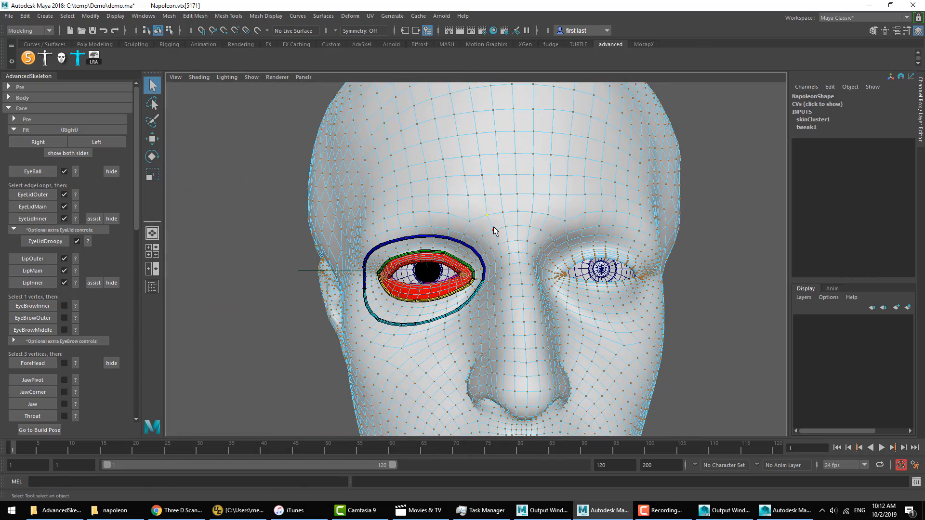
alt+drag(494, 227, 518, 210)
alt+right_drag(518, 210, 667, 253)
click(45, 306)
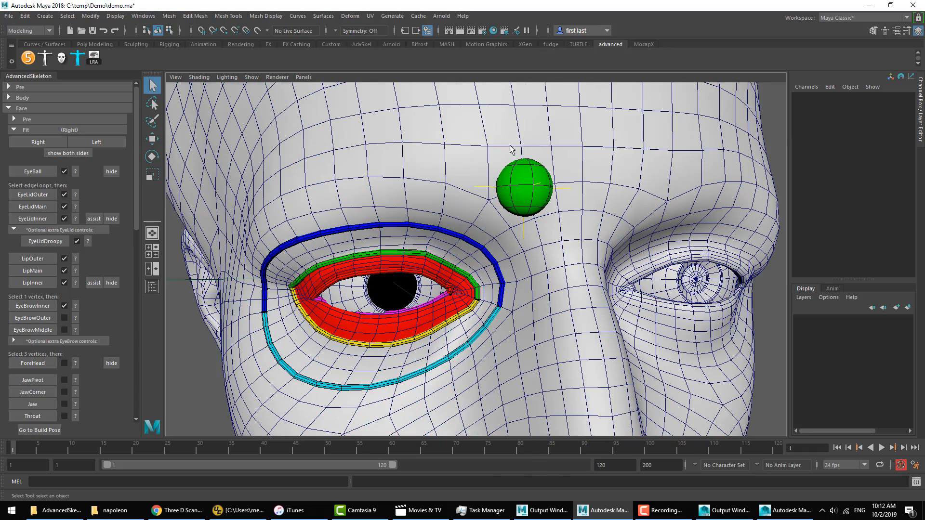
Step: Check the EyeBrowOuter placement help, select the vertex at the right eyebrow's outer end and create the EyeBrowOuter fit
right_drag(402, 157, 371, 158)
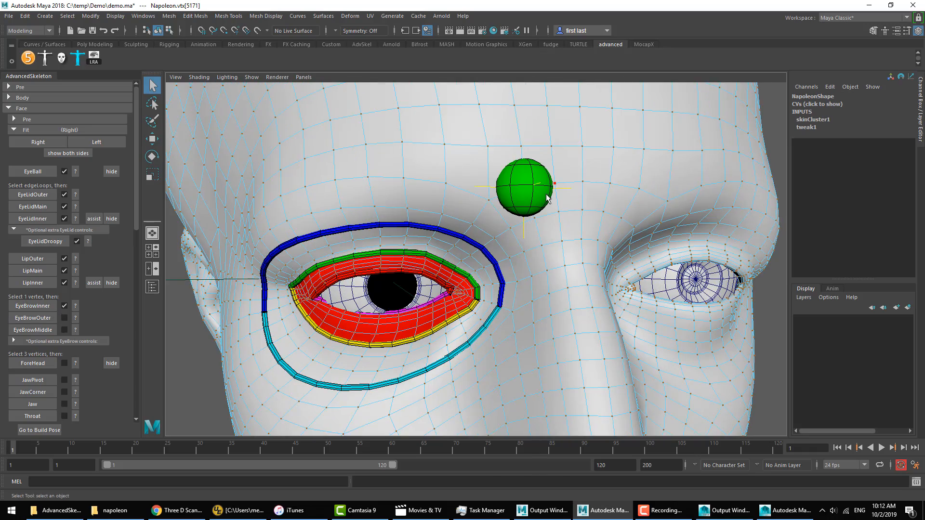
click(75, 315)
alt+middle_drag(526, 241, 754, 242)
alt+right_drag(753, 242, 574, 234)
alt+middle_drag(573, 234, 701, 223)
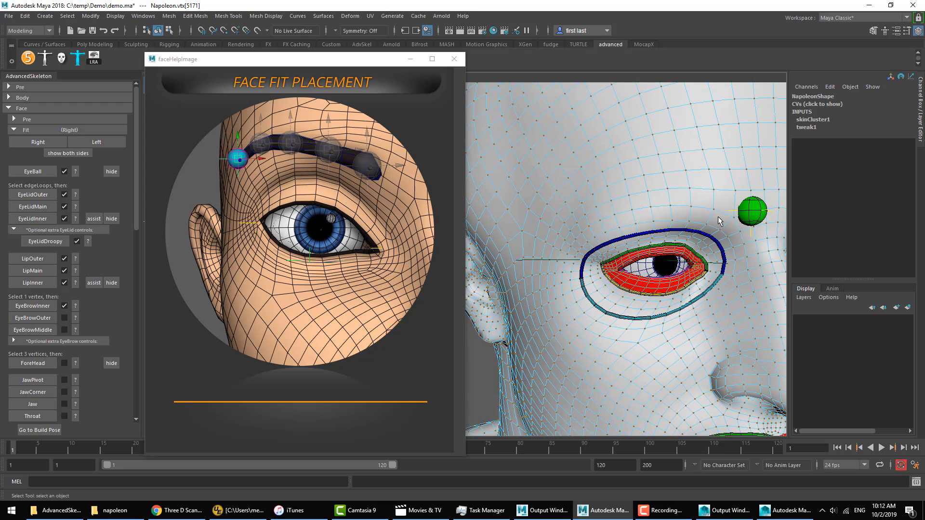
alt+drag(720, 220, 708, 172)
click(582, 209)
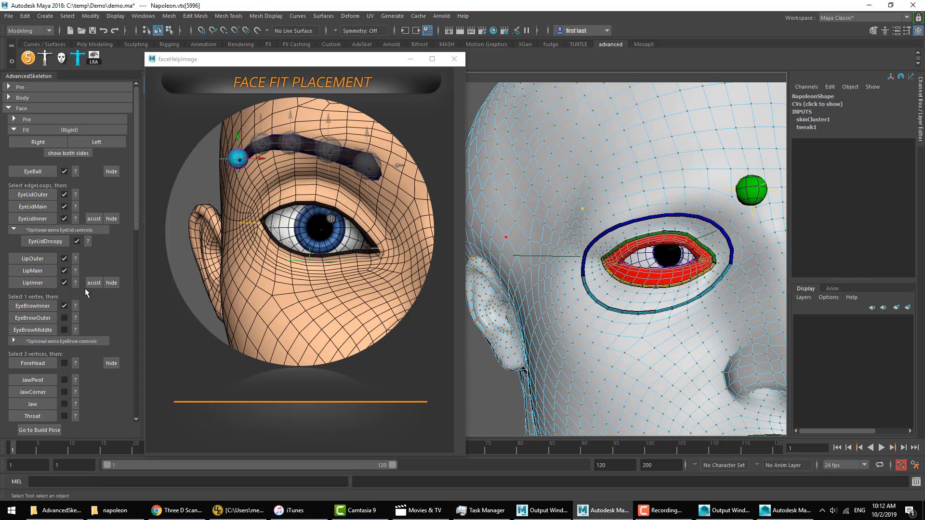
click(42, 316)
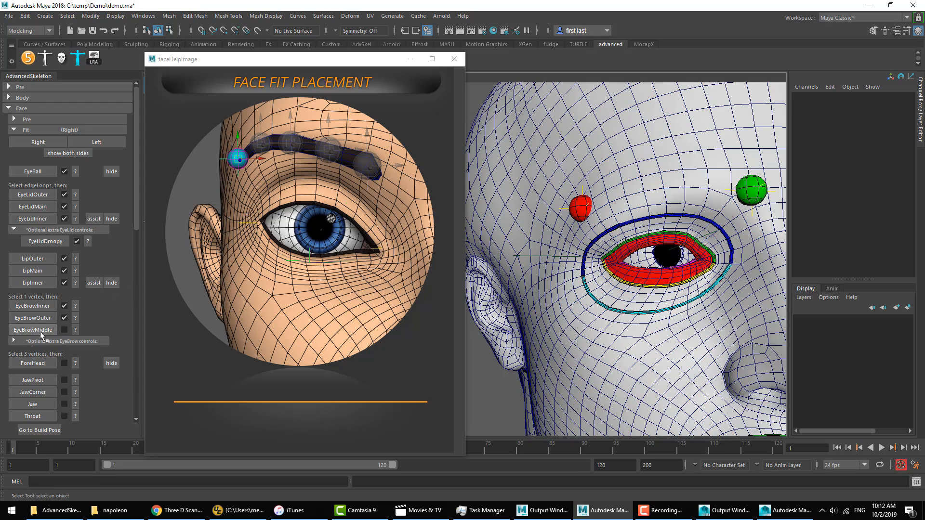
Step: Check the EyeBrowMiddle help, create that fit from the face's centre-line vertex between the eyebrows, and close the help image
click(74, 331)
right_click(725, 139)
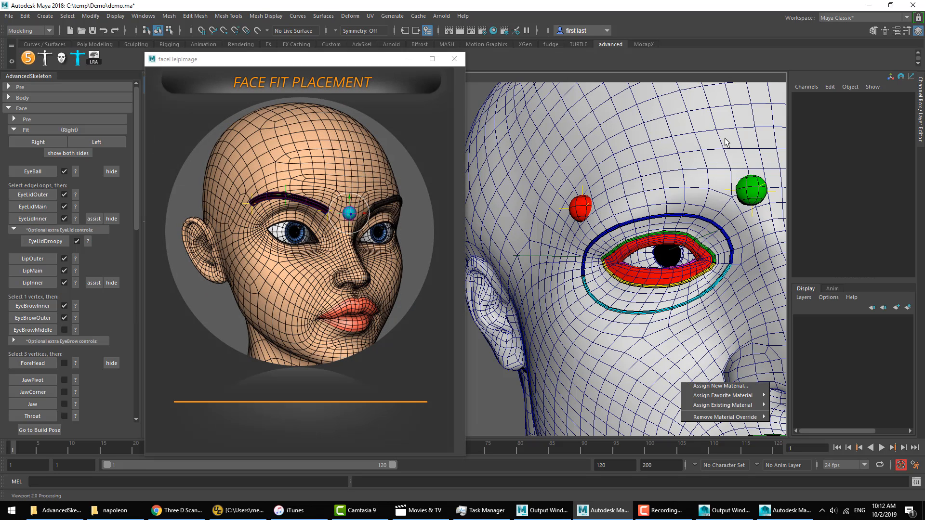
right_drag(726, 140, 707, 140)
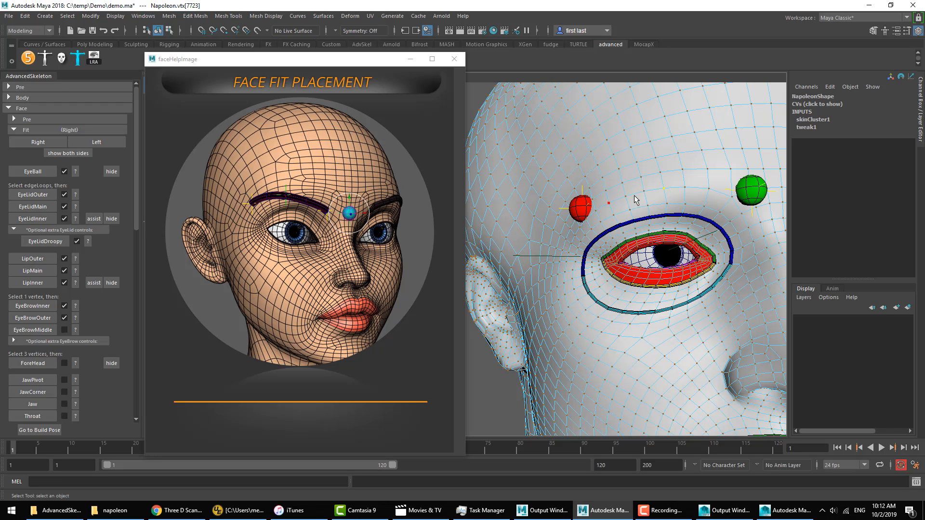
alt+drag(684, 201, 591, 209)
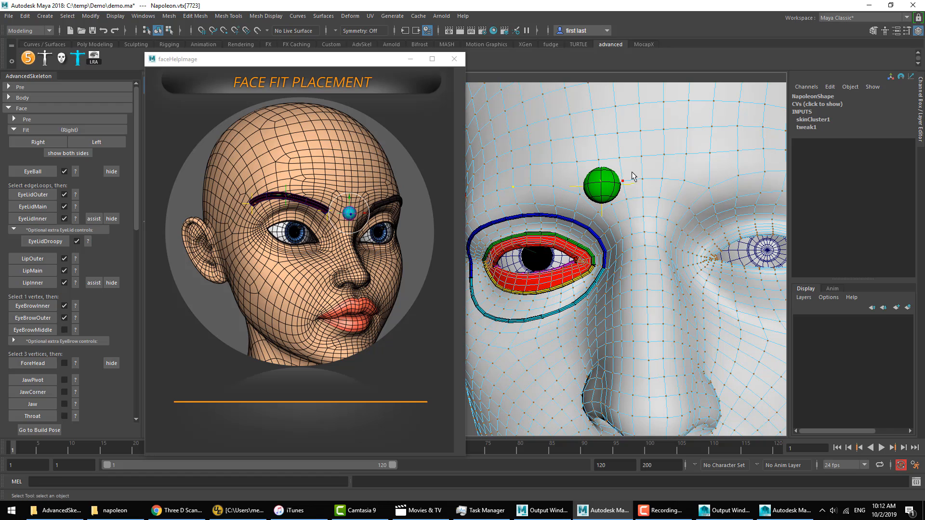
alt+drag(651, 188, 672, 184)
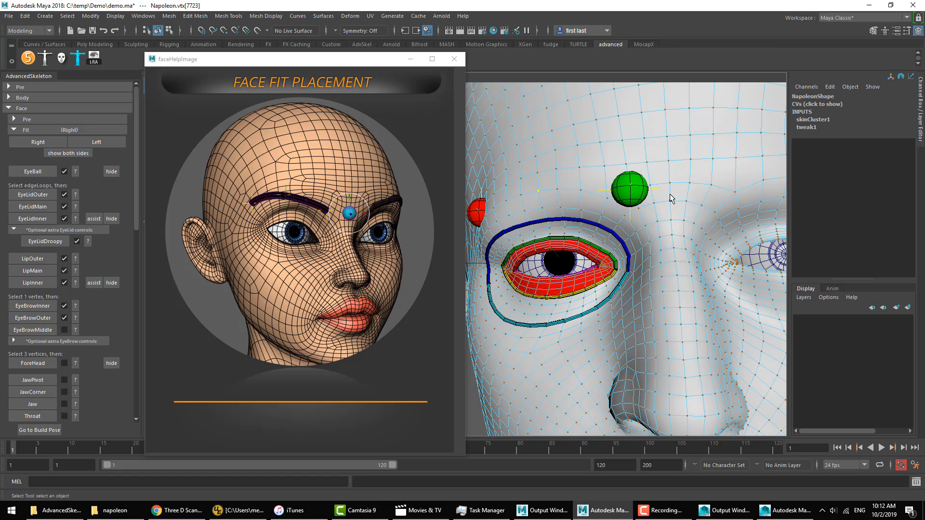
click(670, 184)
click(51, 332)
click(453, 58)
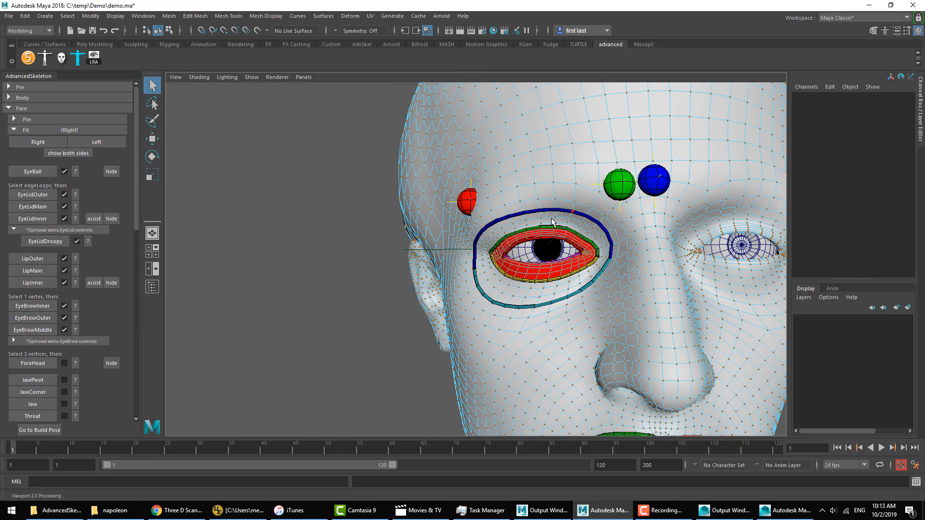
Step: Show the ForeHead placement help and select the centre-line vertex on the nose bridge between the eyes
click(75, 364)
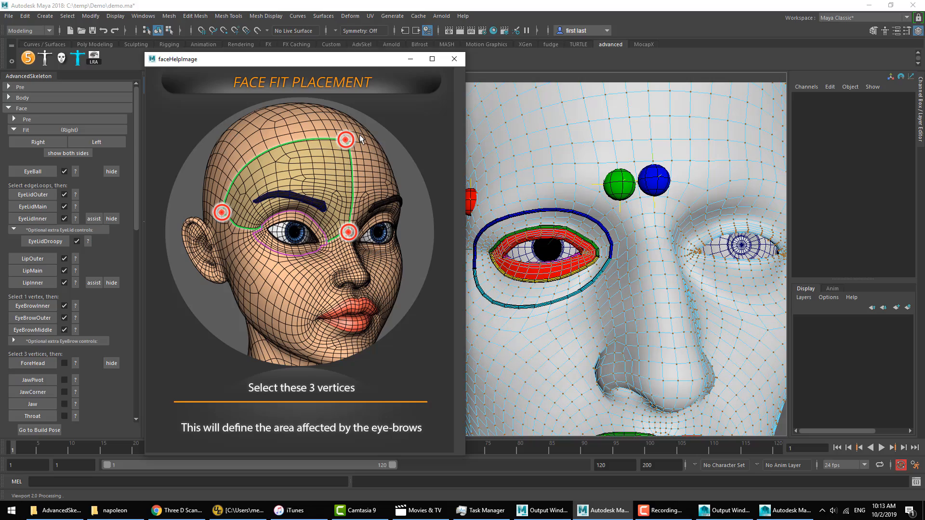
alt+right_drag(666, 236, 631, 246)
alt+drag(632, 246, 648, 248)
alt+right_drag(648, 248, 665, 260)
alt+middle_drag(665, 260, 578, 303)
mouse_move(578, 302)
alt+mouse_down()
mouse_move(548, 296)
mouse_move(570, 298)
alt+mouse_up()
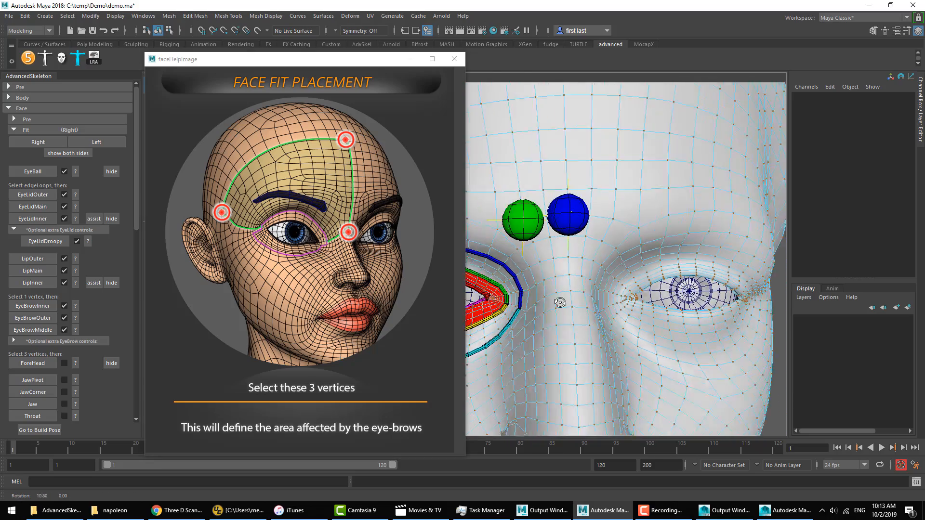
click(532, 292)
alt+right_drag(570, 298, 612, 300)
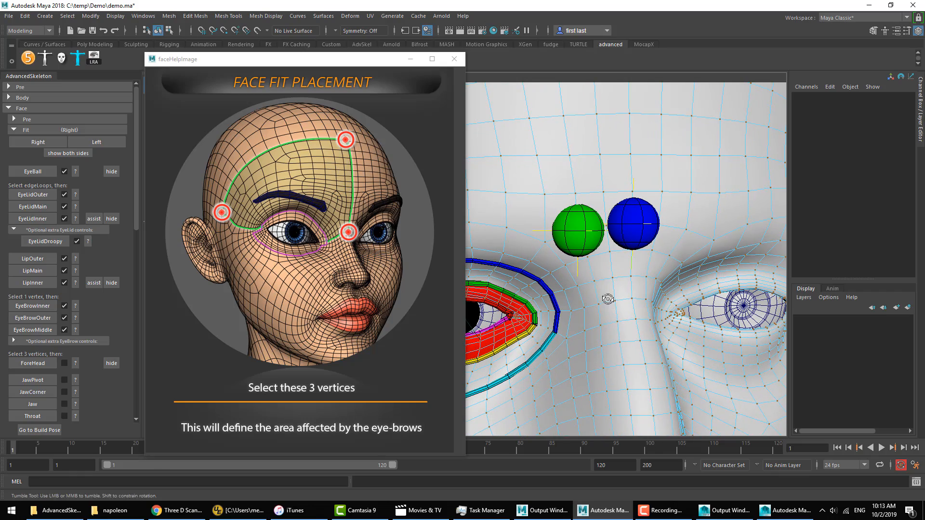
alt+drag(609, 299, 651, 297)
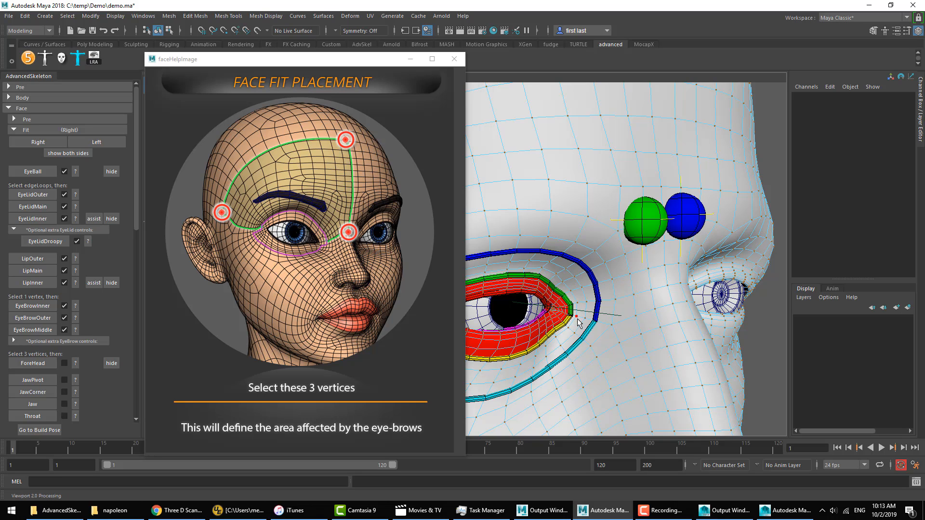
alt+drag(663, 311, 644, 313)
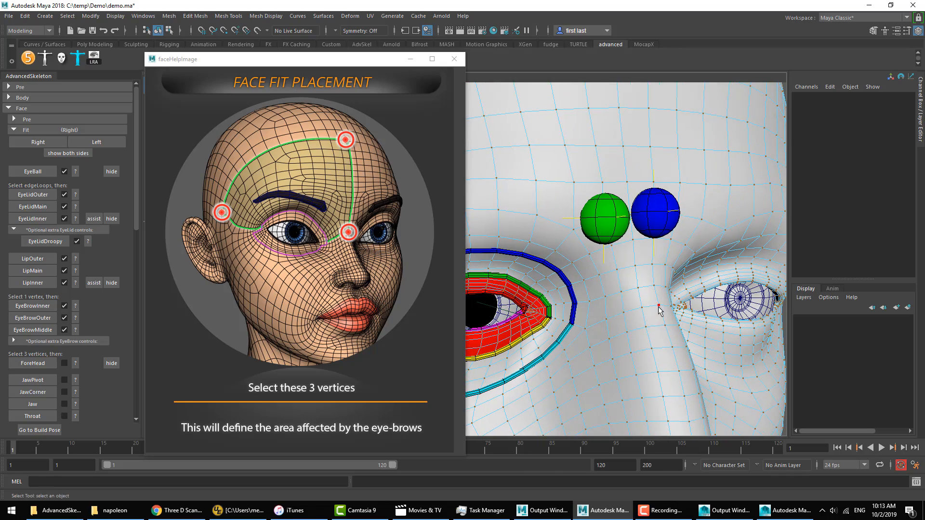
click(659, 310)
Step: Add the vertex at the right temple, just above the ear, to the ForeHead selection
alt+right_drag(663, 336, 588, 338)
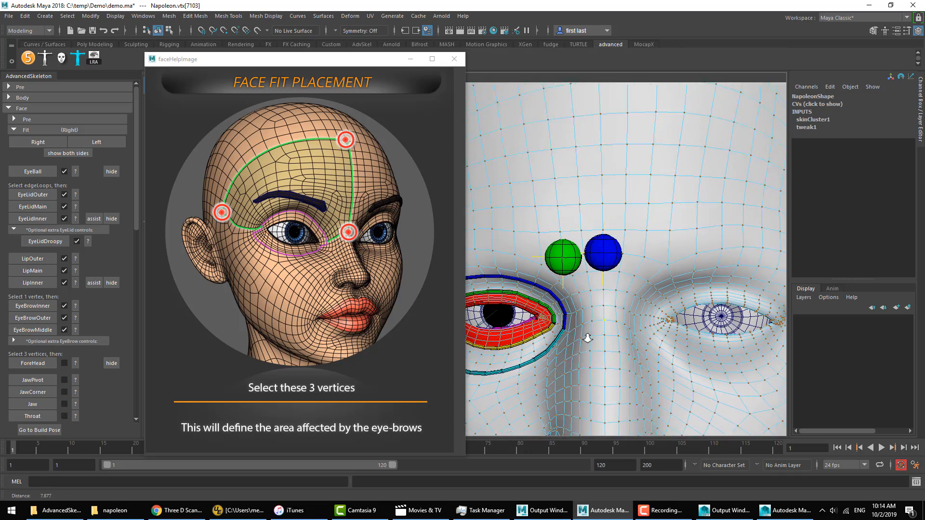
alt+drag(588, 338, 693, 322)
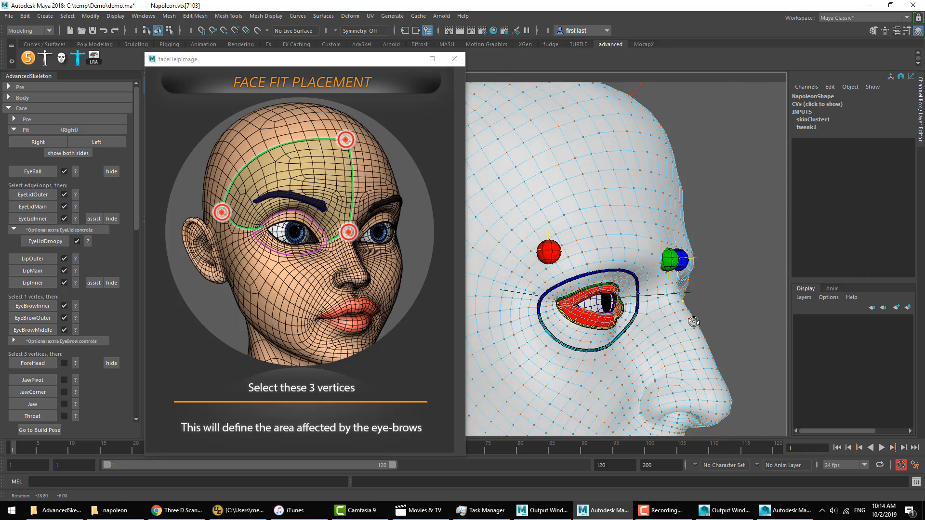
alt+right_drag(694, 321, 718, 328)
alt+drag(589, 317, 569, 314)
alt+middle_drag(595, 321, 661, 354)
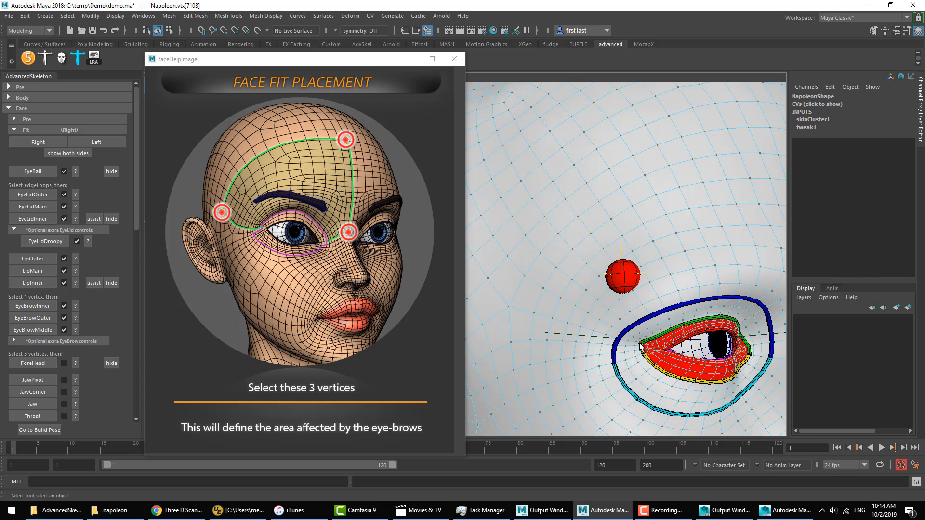
alt+middle_drag(641, 345, 644, 355)
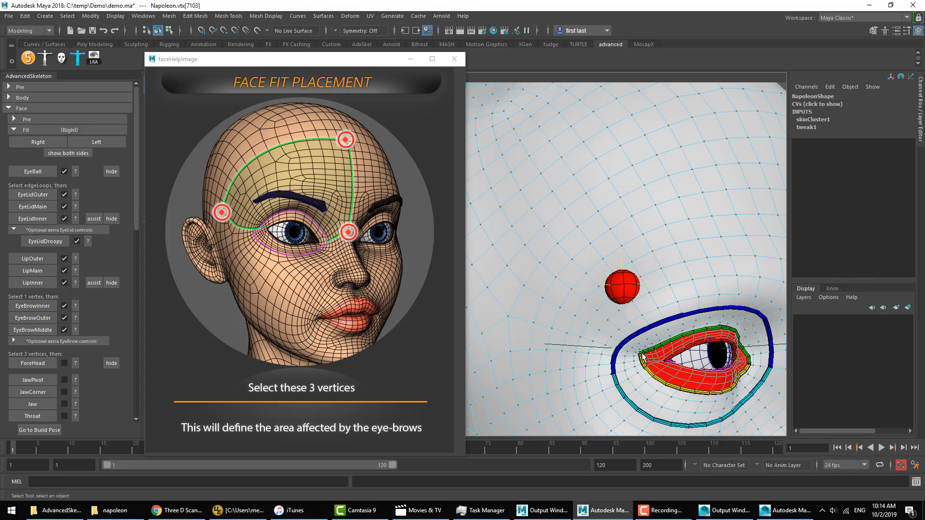
scroll(642, 358, down, 4)
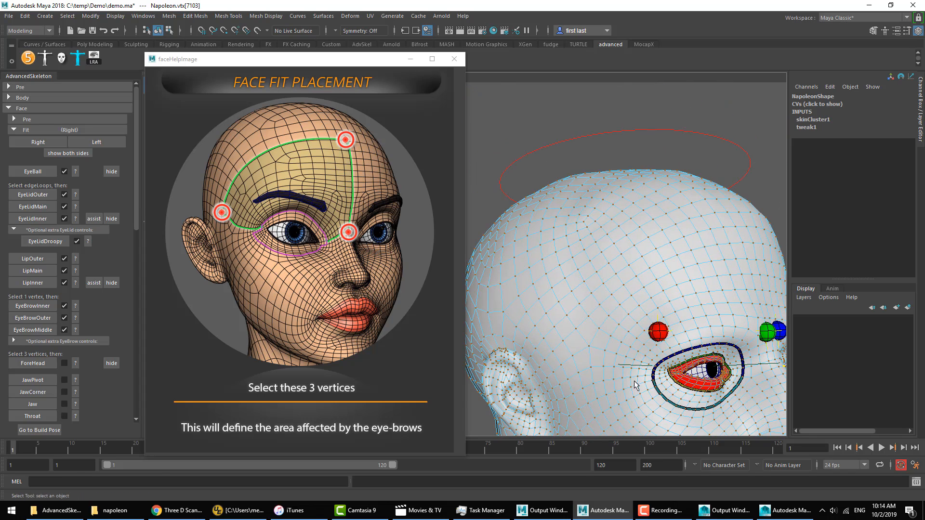
shift+click(547, 339)
Step: Add the centre vertex high on the forehead to the selection and create the ForeHead fit from the three vertices
alt+drag(699, 321, 655, 340)
scroll(620, 324, up, 2)
scroll(621, 324, down, 5)
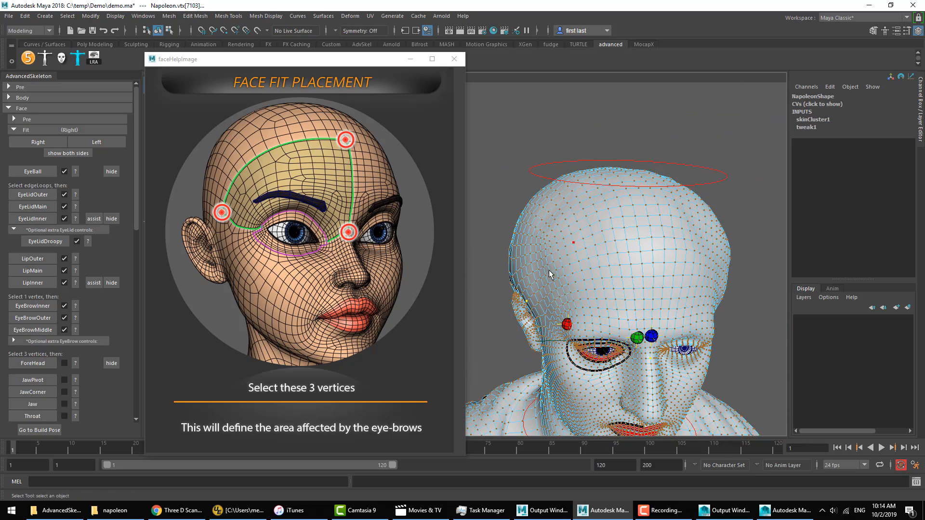
alt+drag(573, 272, 630, 228)
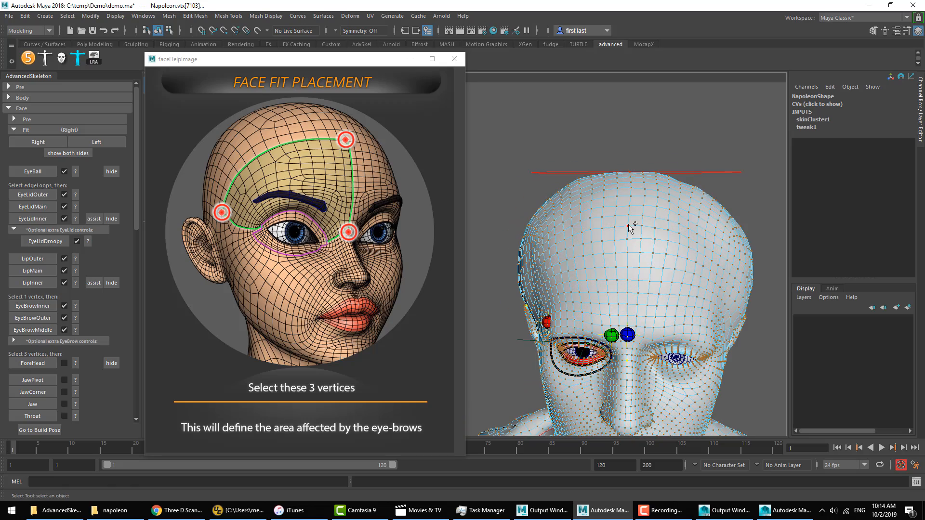
shift+click(628, 226)
alt+drag(627, 264, 661, 254)
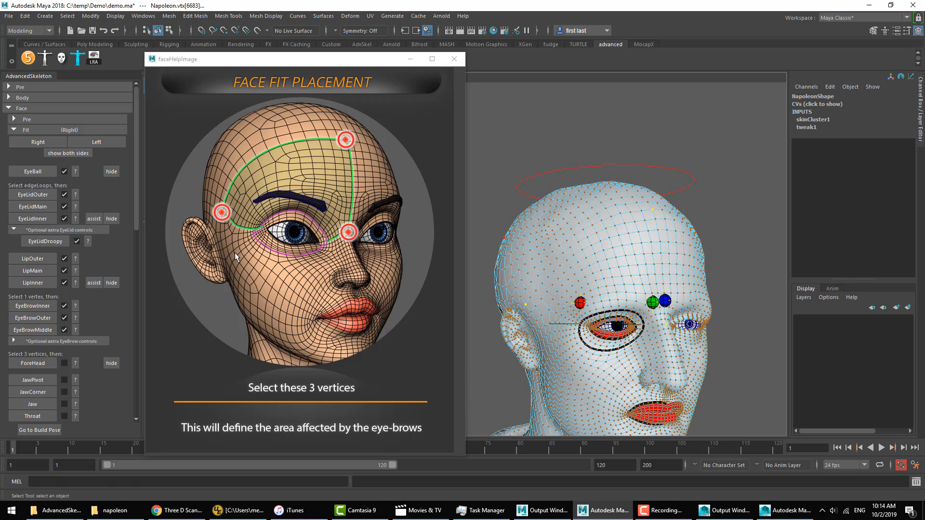
click(33, 363)
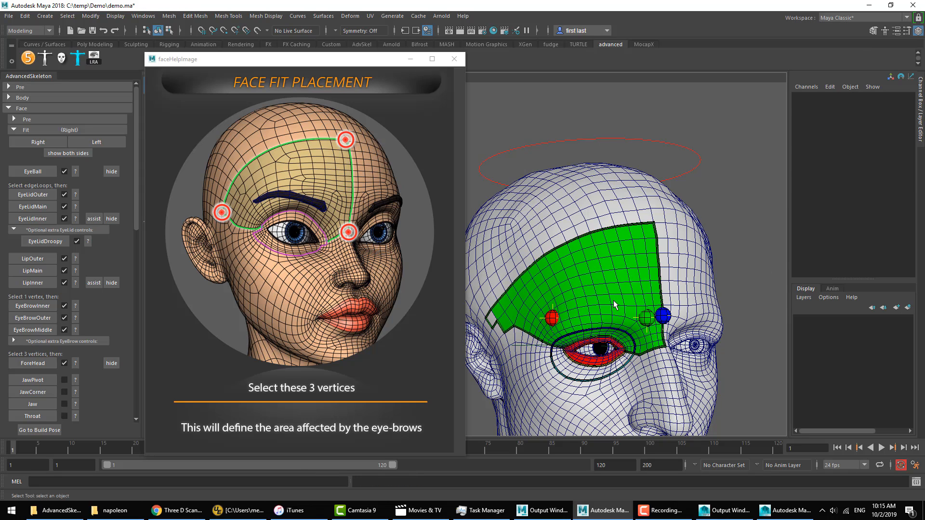
alt+drag(614, 305, 630, 288)
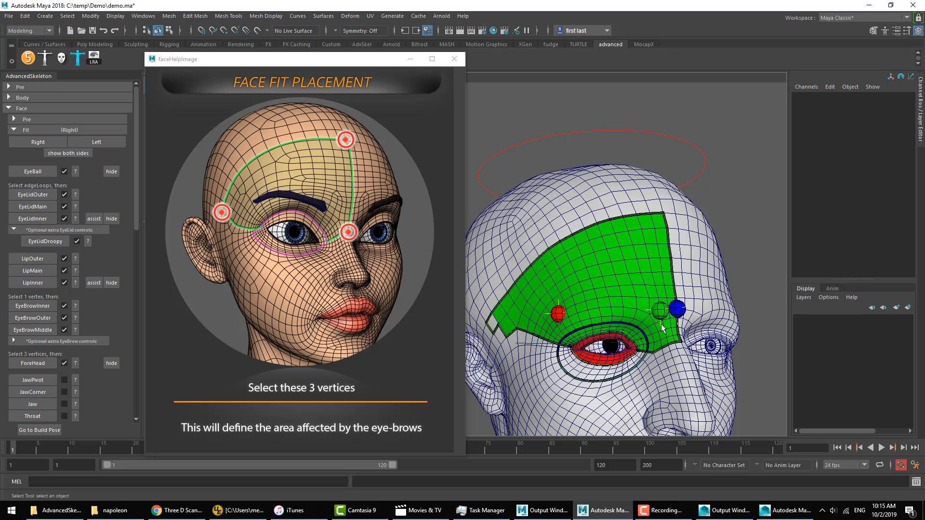
Step: Create the JawPivot fit at the vertex below the right ear and the JawCorner fit at the right jaw angle
alt+middle_drag(641, 325, 636, 230)
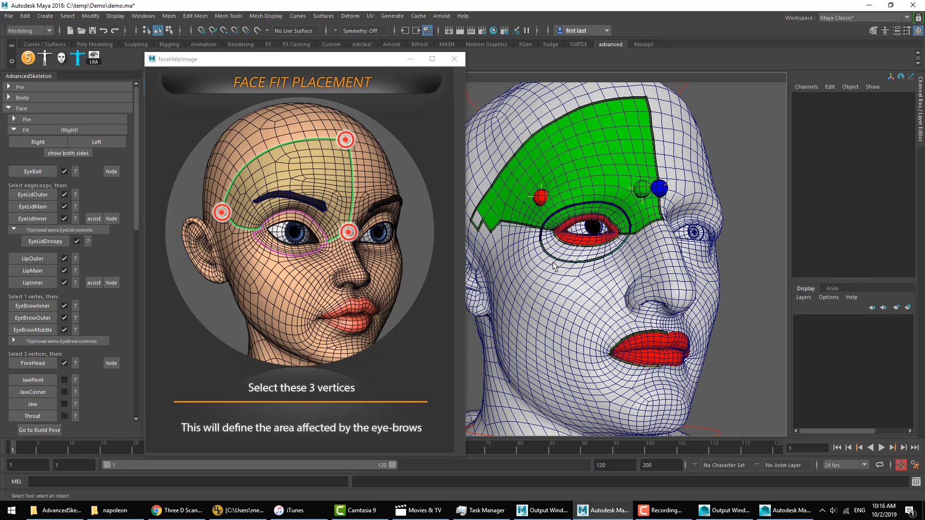
click(48, 381)
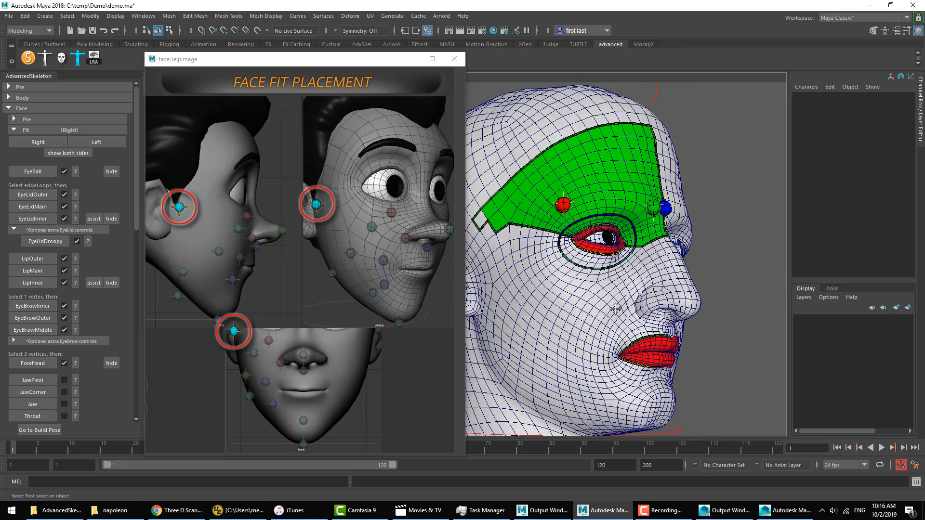
click(74, 393)
alt+drag(562, 327, 576, 329)
right_drag(576, 329, 545, 319)
click(557, 356)
click(32, 392)
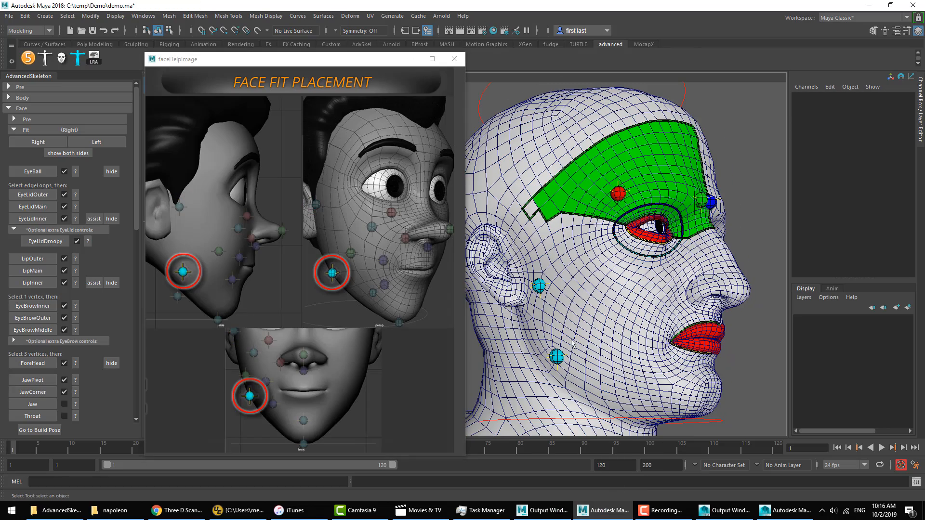
Step: Create the Jaw fit at the centre of the chin and the Throat fit at the centre-line vertex where chin meets neck
click(34, 404)
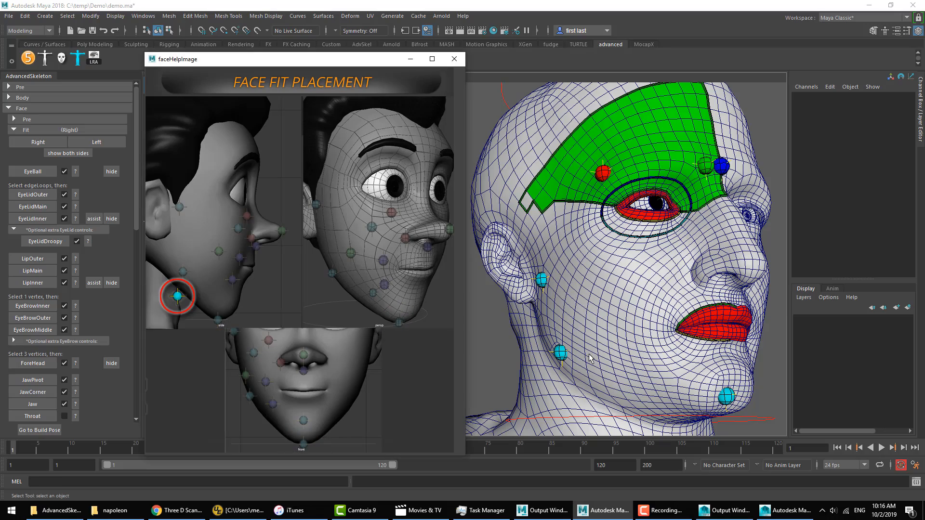
alt+drag(677, 369, 684, 314)
right_drag(685, 341, 653, 332)
alt+drag(674, 333, 709, 313)
click(669, 299)
click(44, 414)
Step: Create the Cheek fit on the right cheek and the CheekBone fit below the outer corner of the right eye
scroll(51, 372, down, 7)
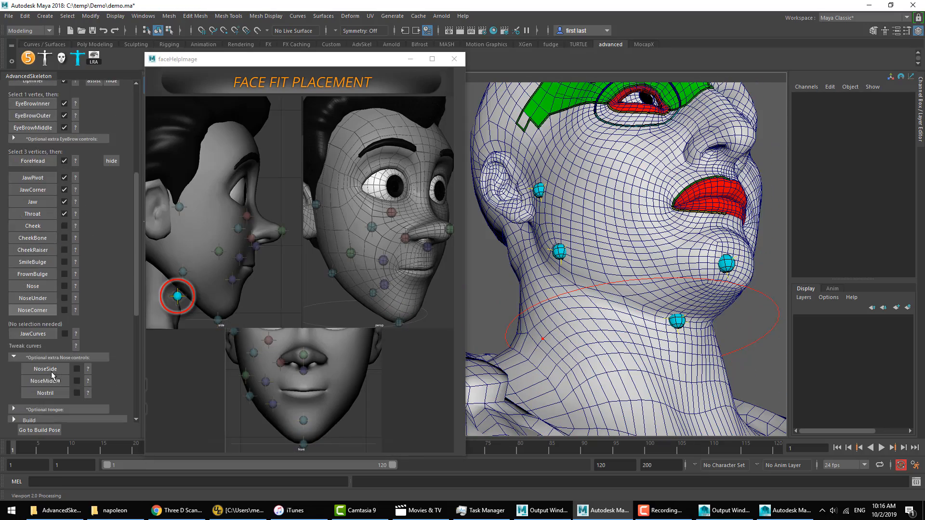
click(75, 226)
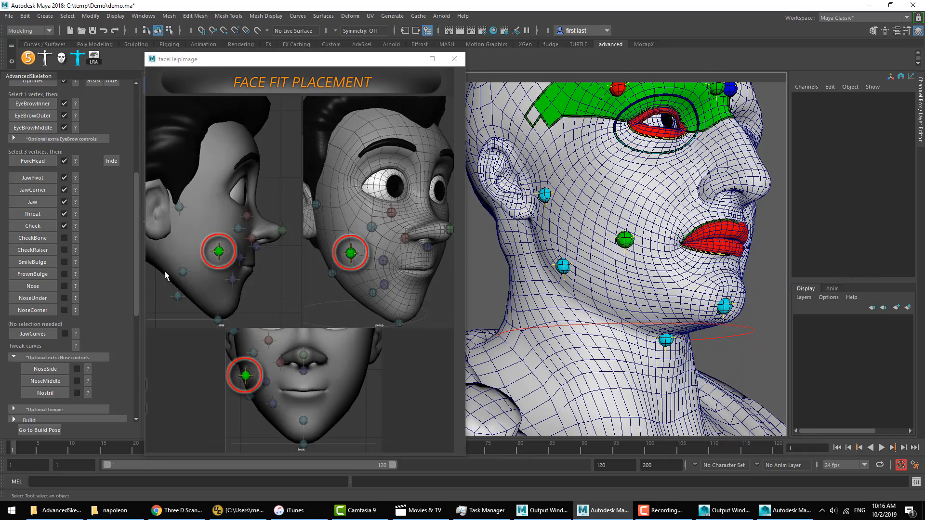
right_drag(588, 205, 544, 205)
alt+drag(627, 212, 574, 246)
click(566, 244)
click(47, 239)
Step: Create the CheekRaiser fit under the right eye and the SmileBulge fit just above and outside the right mouth corner
right_drag(550, 270, 540, 265)
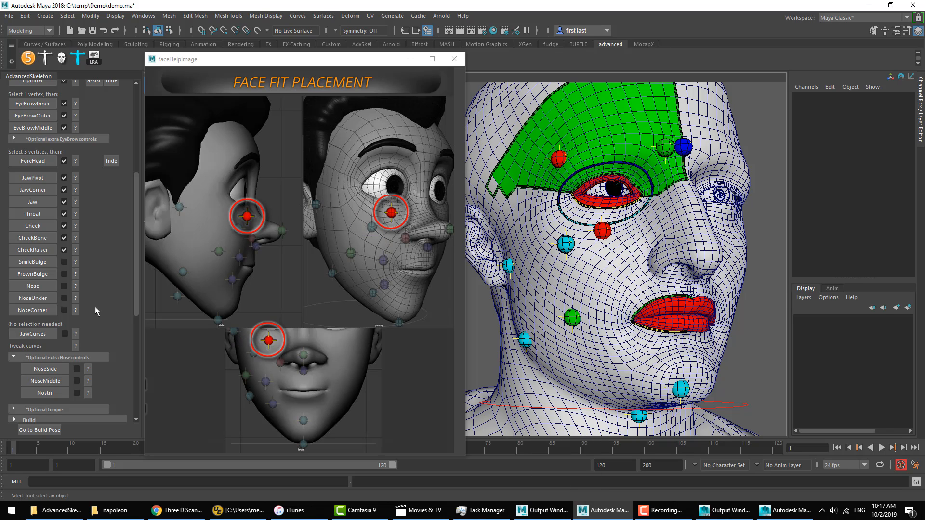
click(75, 261)
right_drag(593, 274, 562, 274)
click(39, 264)
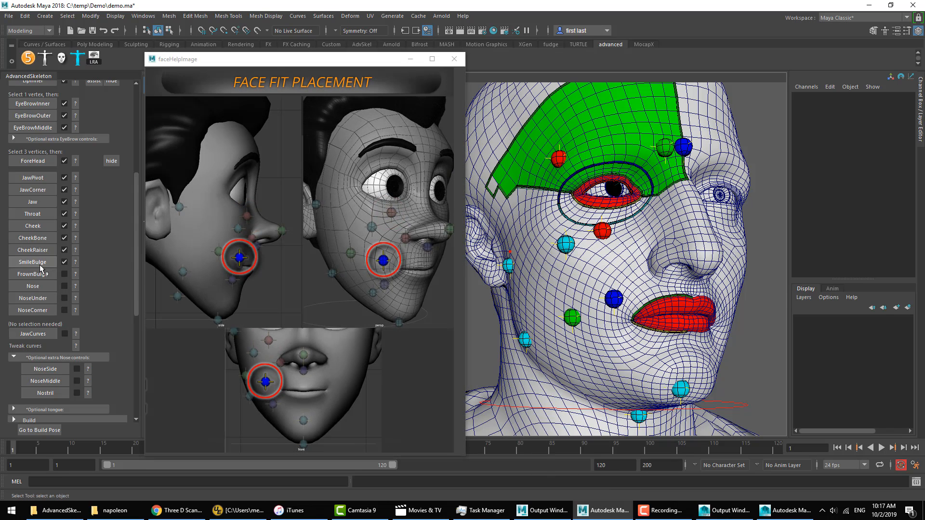
Step: Create the FrownBulge fit just below and outside the right mouth corner and the Nose fit at the nose tip
click(75, 274)
click(575, 352)
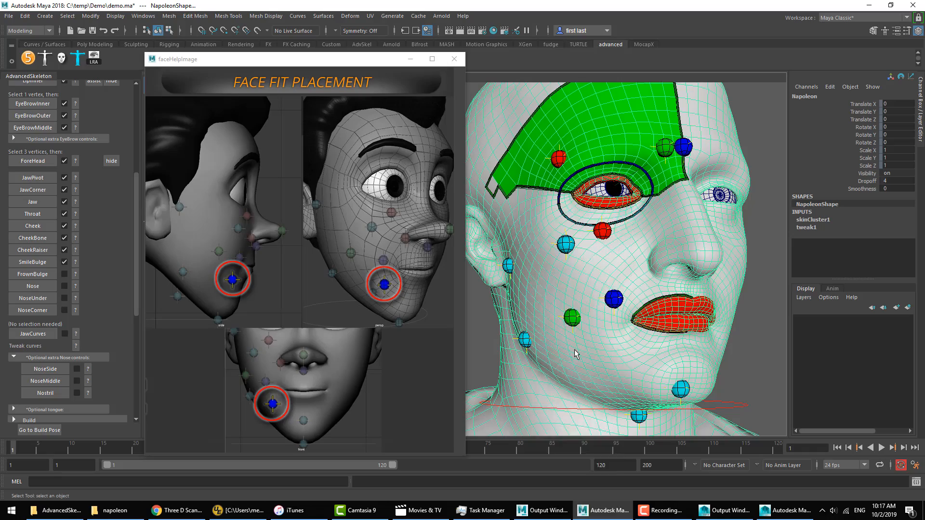
right_drag(575, 352, 528, 233)
right_drag(528, 234, 528, 234)
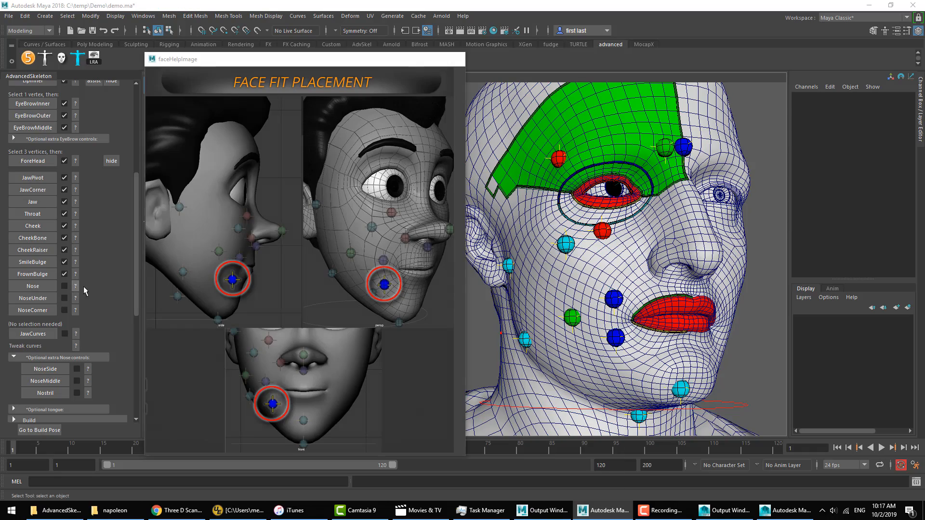
right_drag(632, 233, 567, 236)
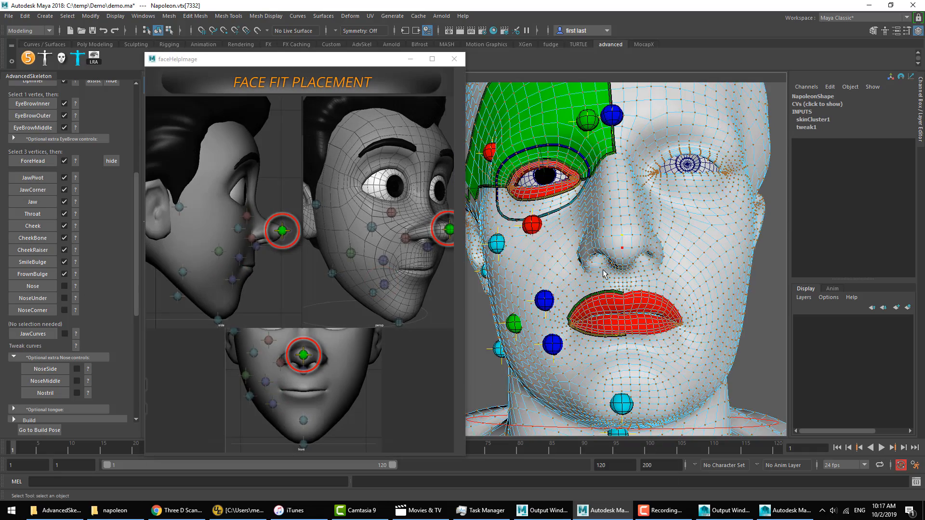
alt+drag(603, 270, 630, 270)
click(32, 286)
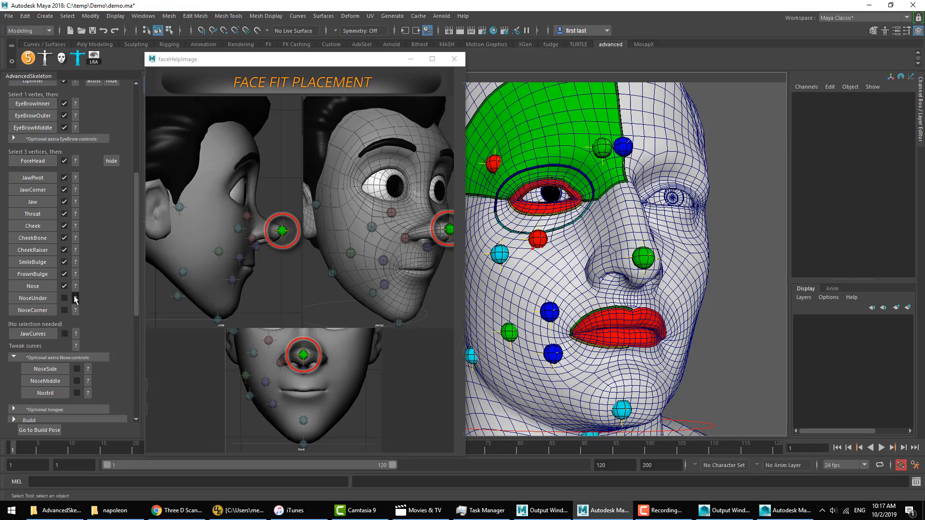
Step: Create the NoseUnder fit from the centre-line vertex between the nose base and the upper lip
right_drag(600, 284, 551, 235)
alt+right_drag(689, 292, 834, 316)
alt+middle_drag(834, 316, 583, 295)
click(511, 308)
click(33, 298)
Step: Show the NoseCorner placement help and create that fit from the vertex where the right nostril wing meets the cheek
click(75, 311)
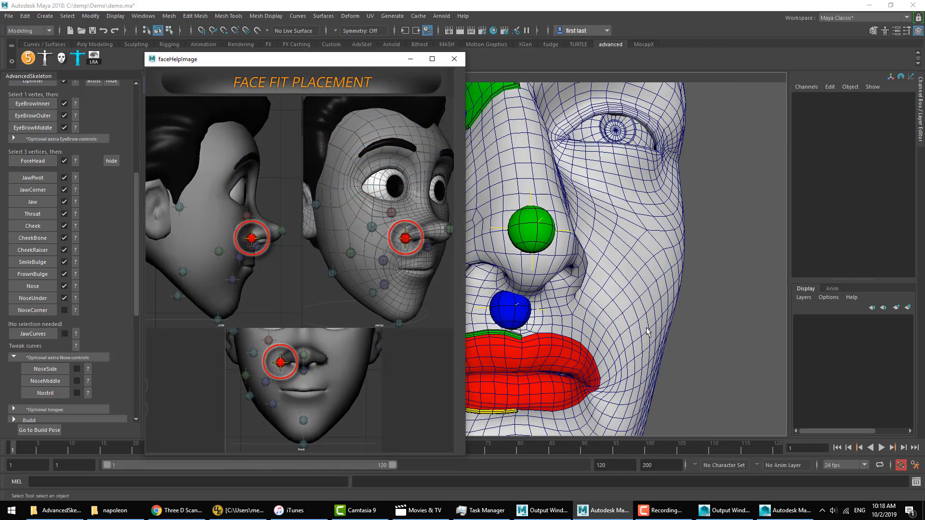
alt+drag(588, 299, 628, 303)
alt+middle_drag(629, 303, 682, 315)
alt+right_drag(682, 315, 632, 306)
right_drag(572, 289, 524, 235)
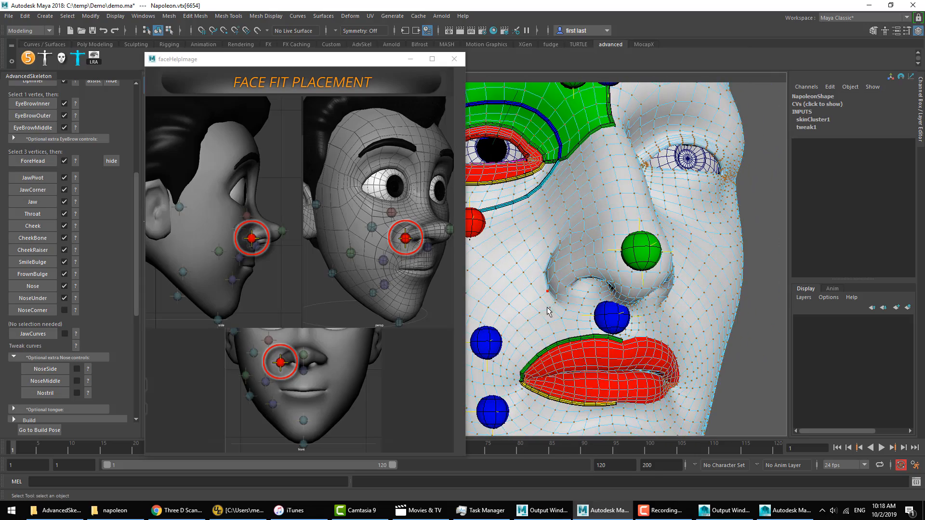
alt+drag(549, 311, 632, 306)
click(651, 277)
click(33, 310)
Step: Show the optional extra nose controls and create the NoseSide fit from the vertex beside the right side of the nose
click(47, 356)
click(47, 357)
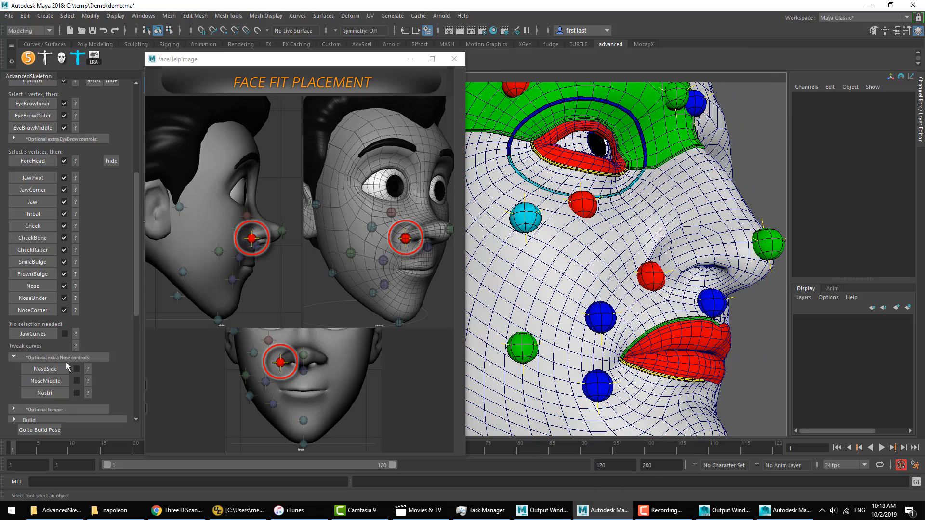
click(29, 360)
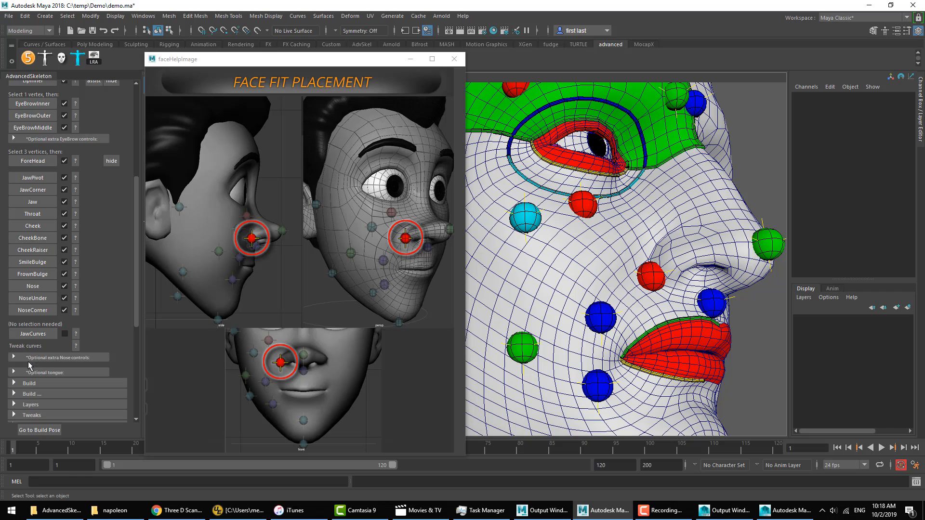
click(46, 359)
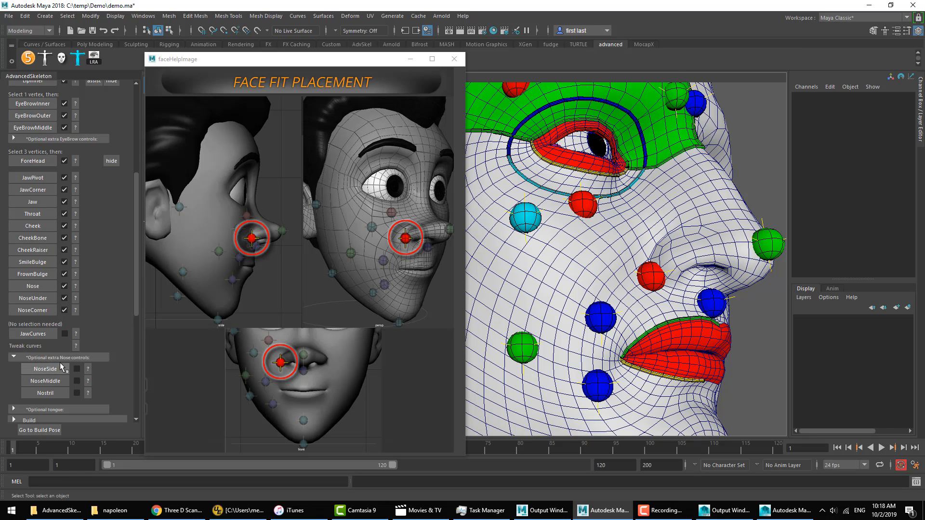
click(88, 370)
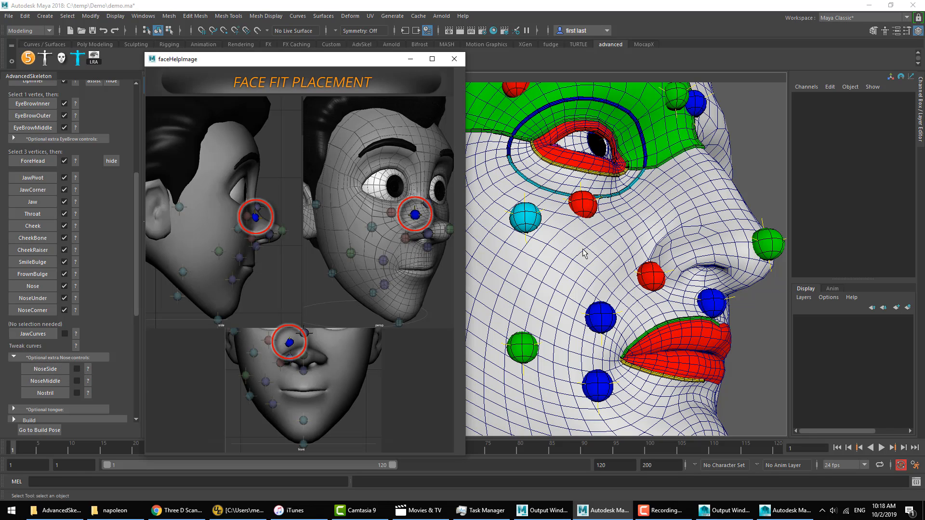
right_drag(592, 250, 554, 234)
click(657, 211)
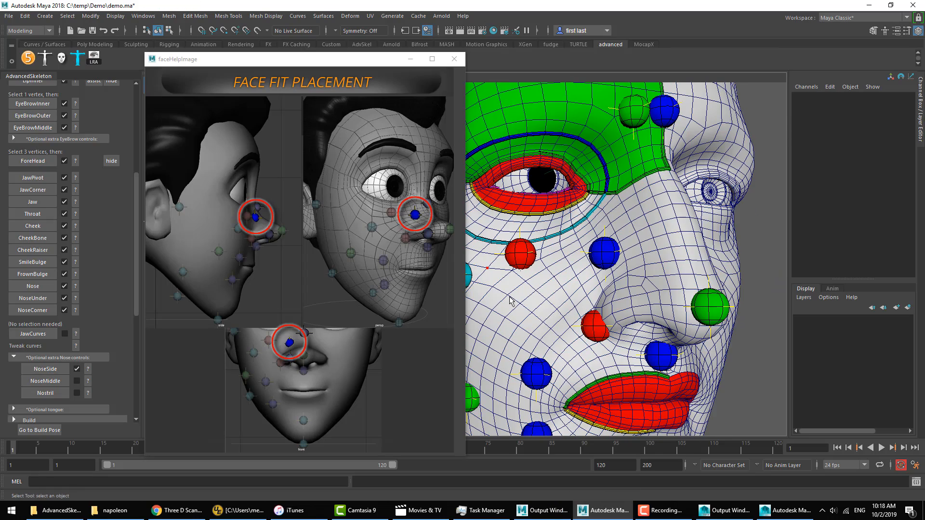
Step: Create the NoseMiddle fit on the nose bridge's centre line and the Nostril fit on the right nostril wing
right_drag(684, 229, 662, 219)
click(695, 230)
click(56, 383)
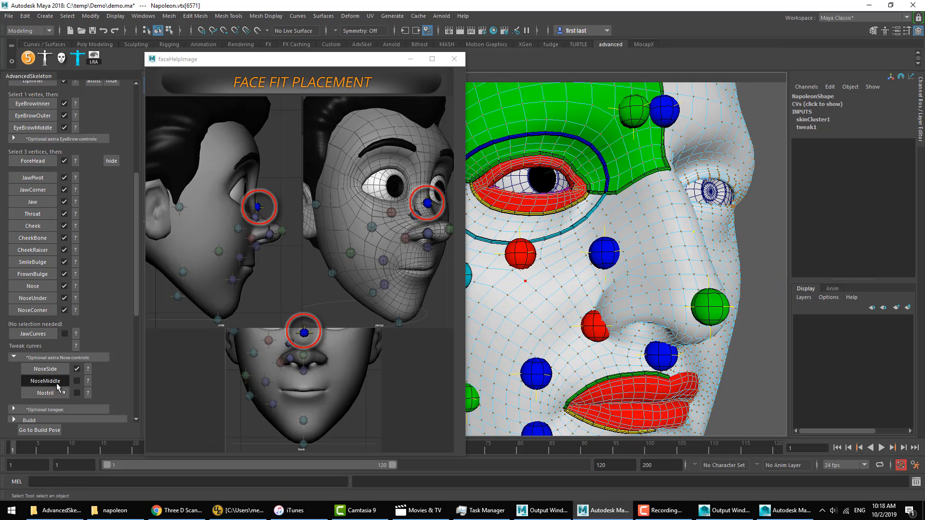
click(61, 395)
right_drag(652, 292, 619, 284)
alt+drag(645, 337, 653, 301)
click(57, 395)
click(56, 358)
Step: Switch the face fitting to the left side and show the fits of both sides together
alt+drag(712, 295, 578, 298)
alt+middle_drag(578, 297, 714, 314)
alt+drag(713, 313, 677, 310)
scroll(113, 233, up, 5)
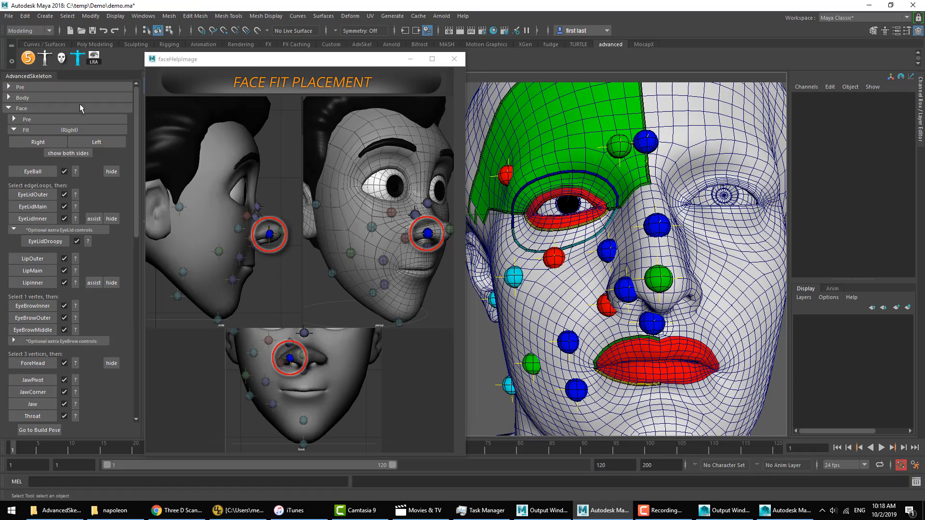
click(102, 143)
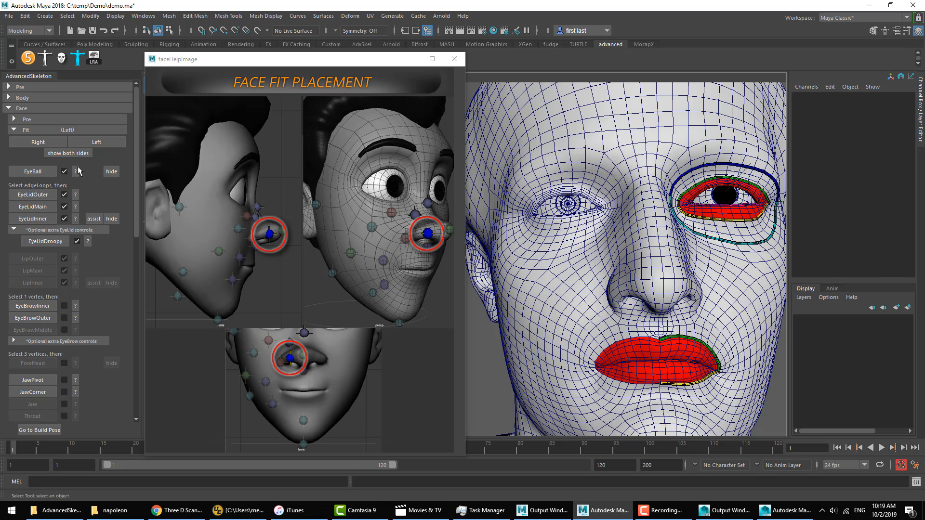
click(65, 155)
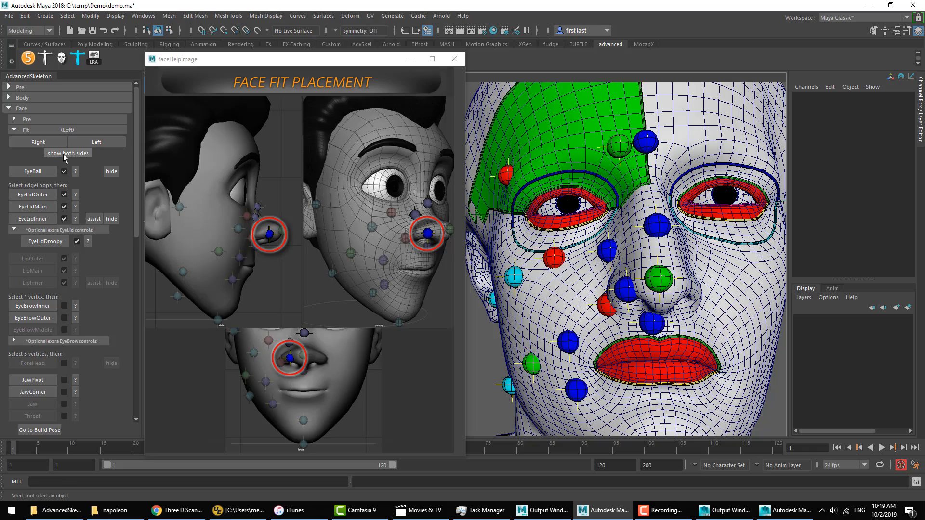
alt+drag(681, 294, 681, 303)
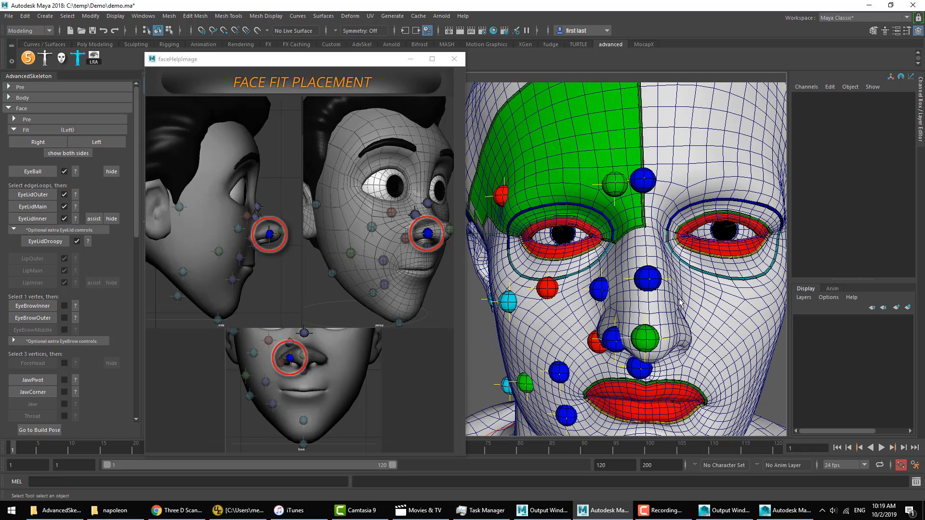
right_click(697, 331)
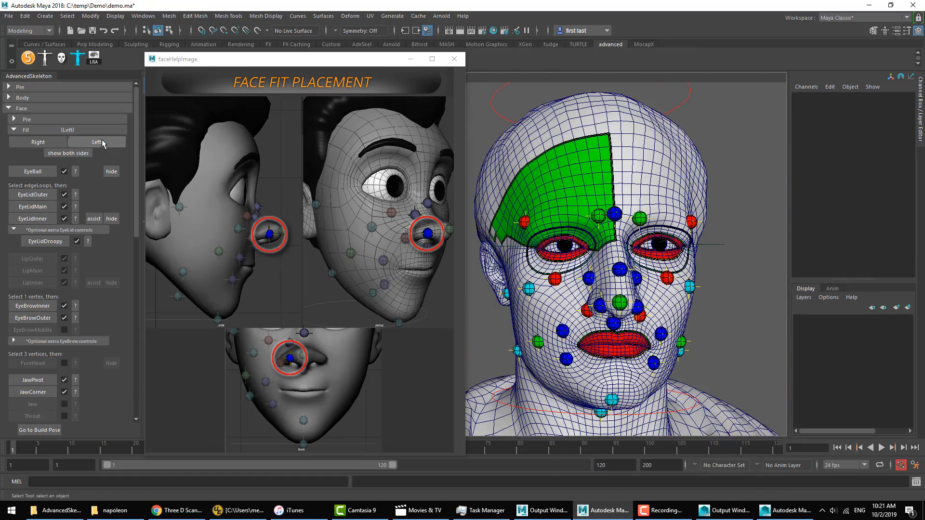
Step: Review the right-side fits, the left-side fits, and both sides together on the face
click(57, 144)
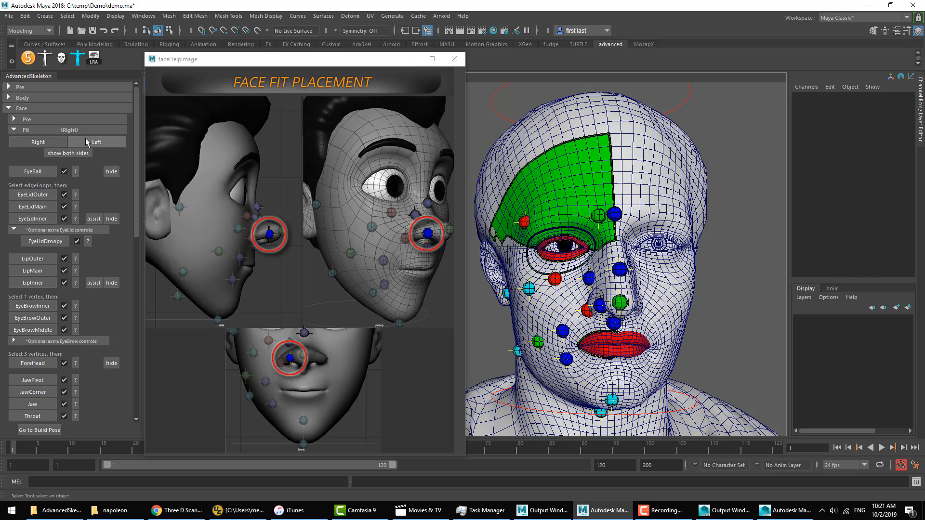
click(96, 142)
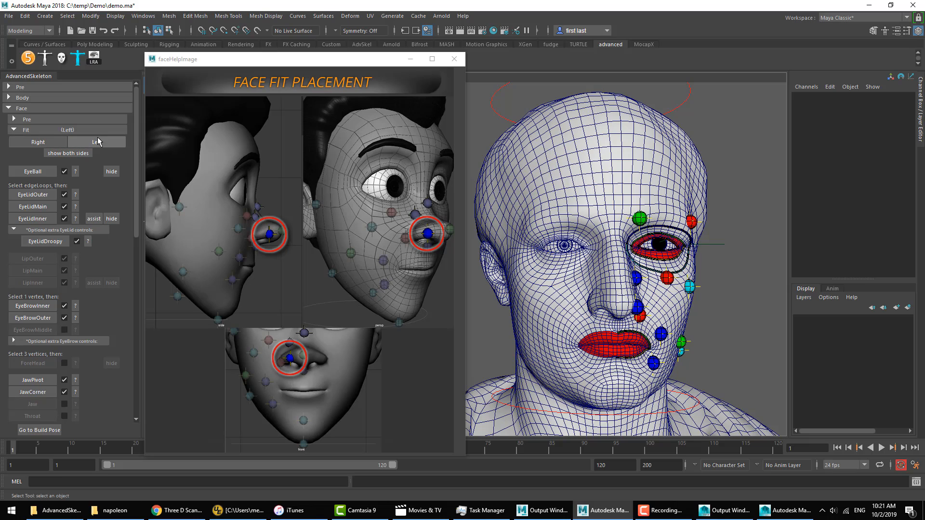
click(68, 154)
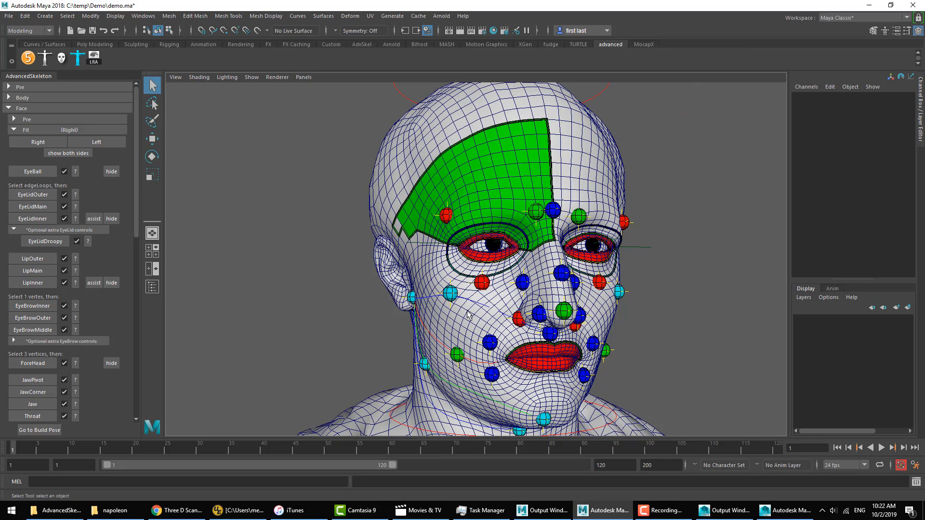
Step: Close the Fit section, expand the face step builder, and build step 1 Prep and step 2 CtrlBox
click(43, 130)
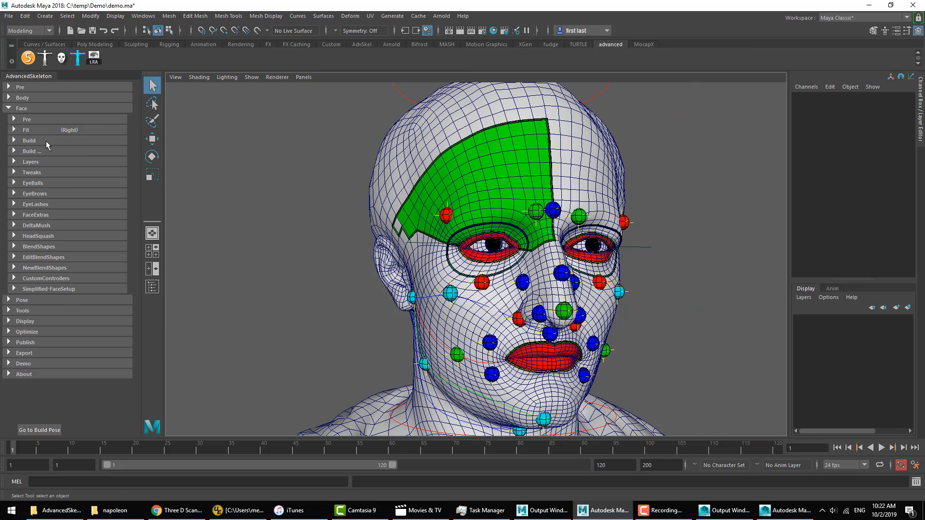
click(44, 141)
click(31, 177)
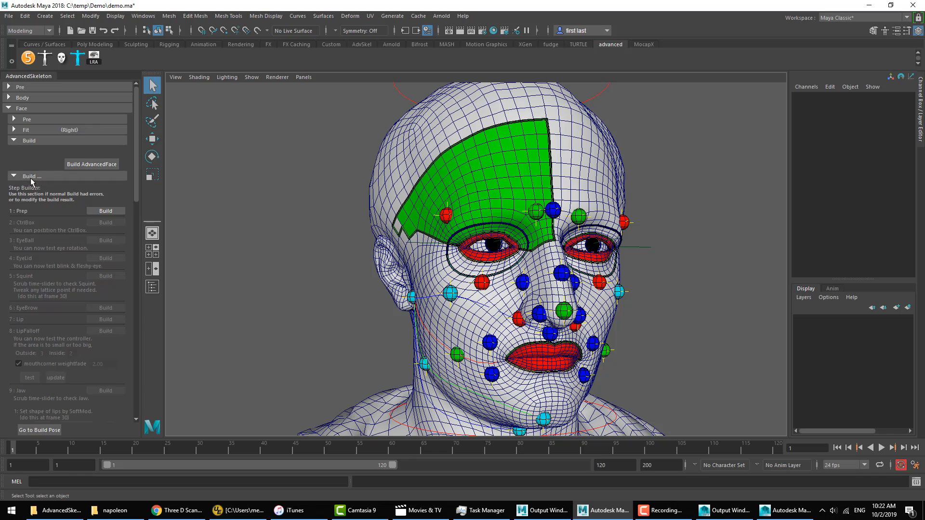
click(32, 177)
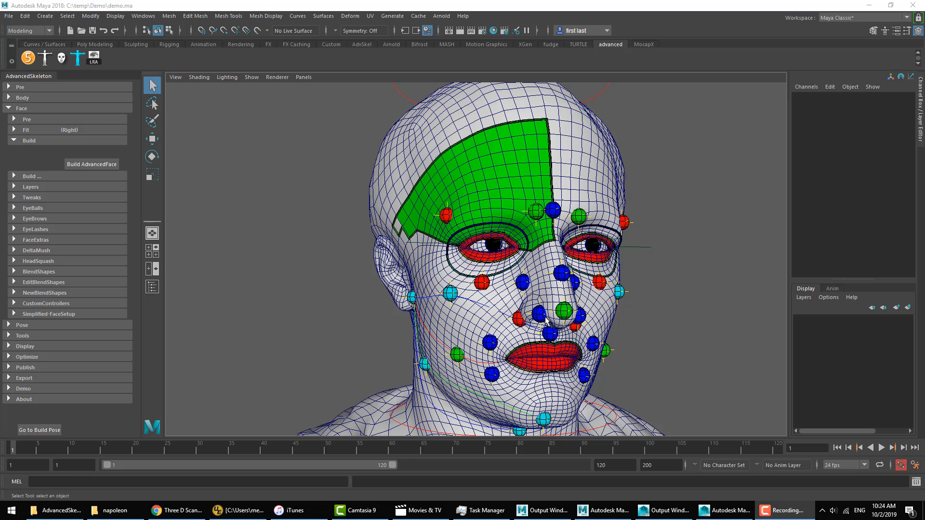
click(39, 177)
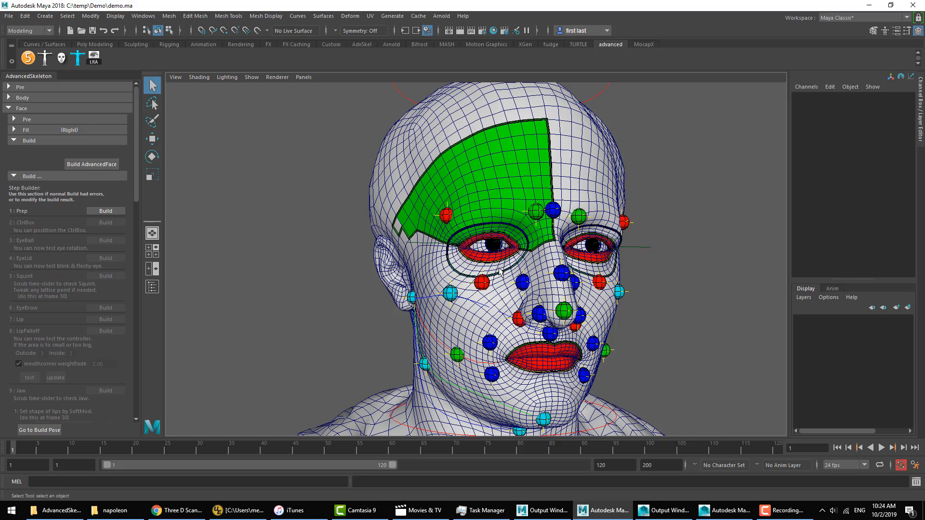
click(102, 211)
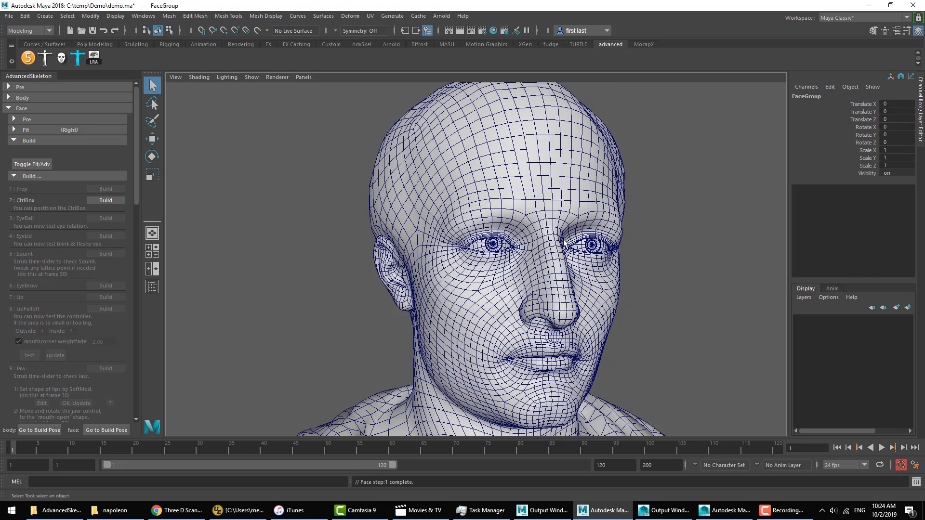
click(108, 201)
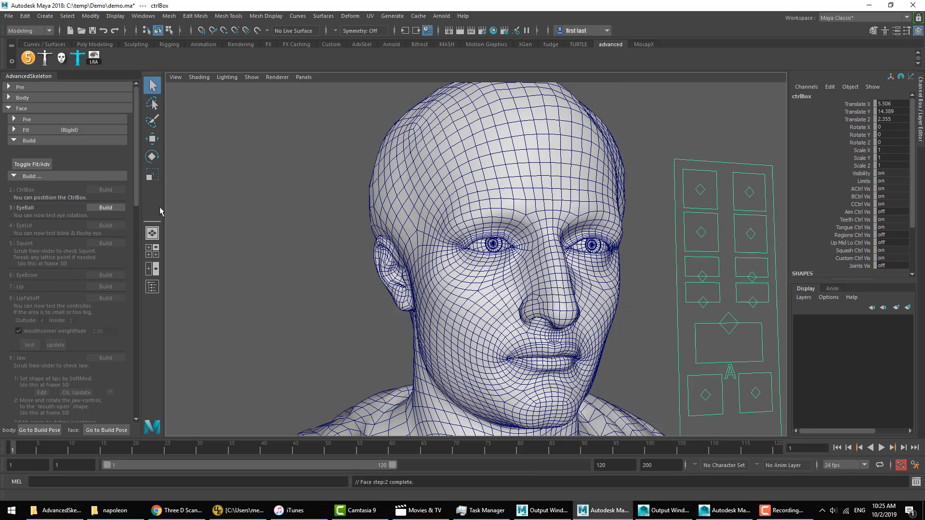
Step: Scale down the face control box, reposition it beside the left side of the head, and deselect it
alt+drag(633, 300, 561, 295)
alt+right_drag(561, 295, 467, 285)
alt+middle_drag(467, 285, 458, 296)
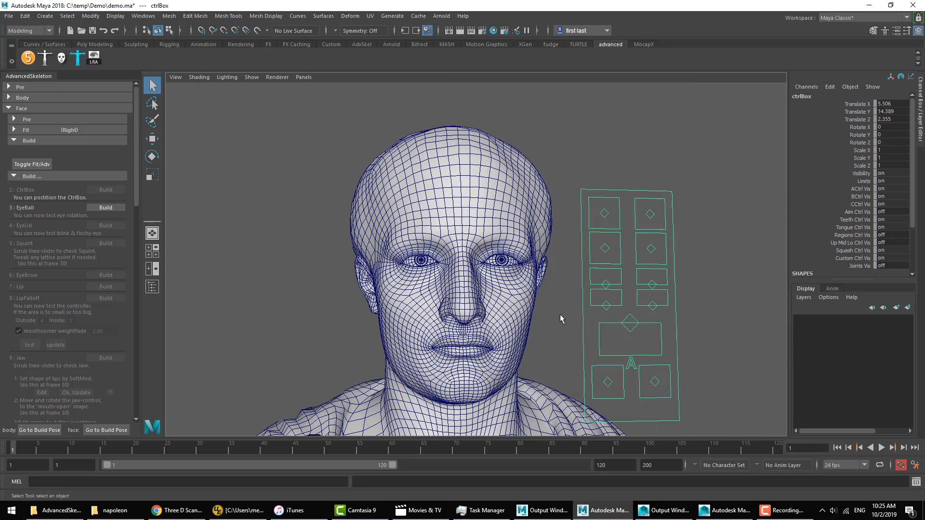
key(r)
key(w)
drag(629, 278, 605, 269)
alt+drag(598, 287, 561, 291)
alt+right_drag(561, 292, 598, 294)
click(270, 284)
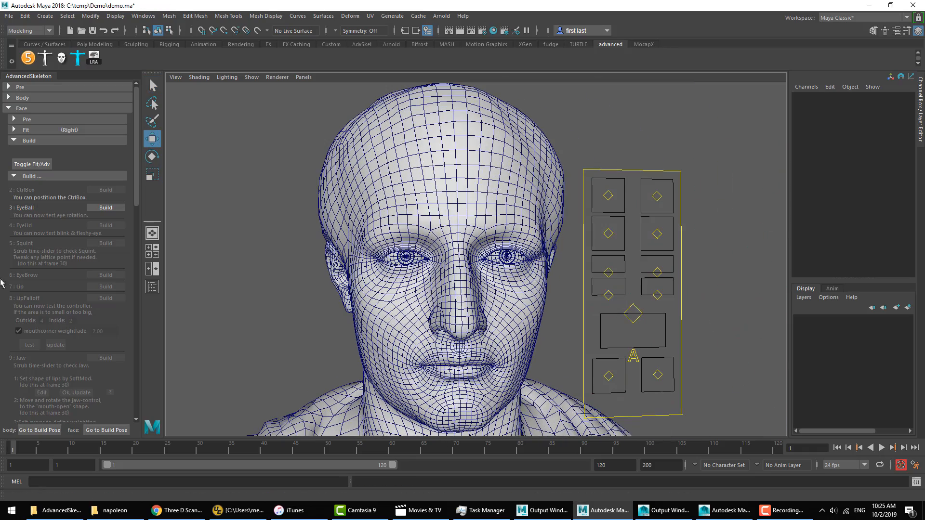
Step: Build step 3 EyeBall and step 4 EyeLid, and test eye movement and Blink with both eye controls, undoing each test
click(105, 208)
click(105, 209)
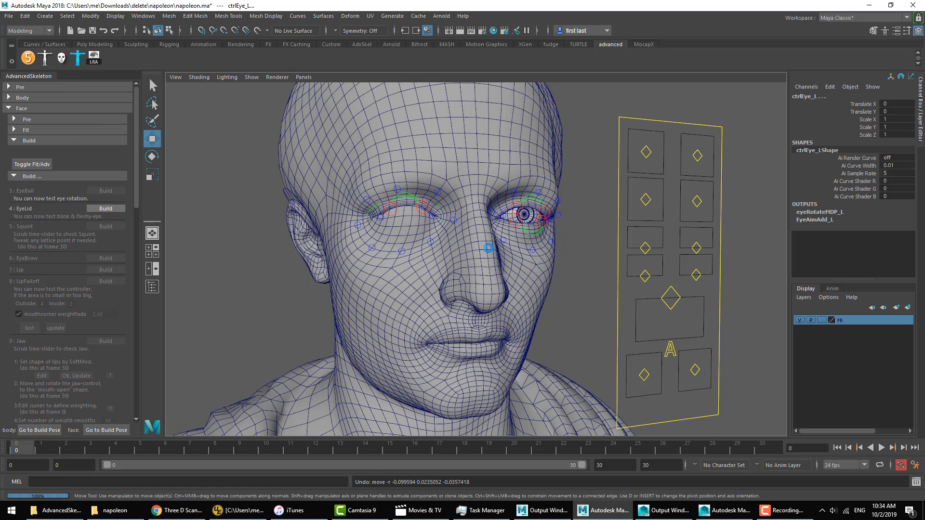
middle_drag(574, 255, 583, 274)
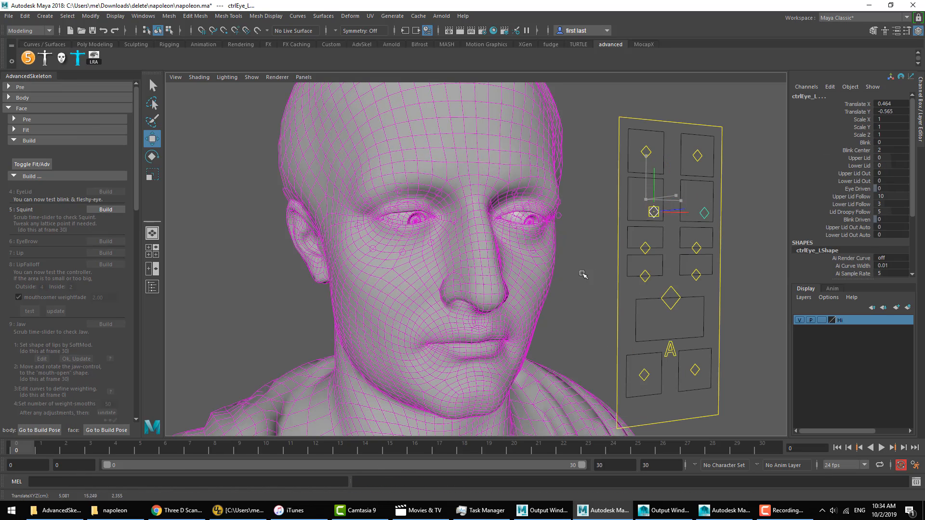
key(ctrl+z)
click(863, 143)
middle_drag(619, 227, 667, 227)
key(ctrl+z)
Step: Build step 5 Squint and adjust the right squint lattice with a rotation of about -8.3 degrees around Y and a slight vertical move
click(110, 210)
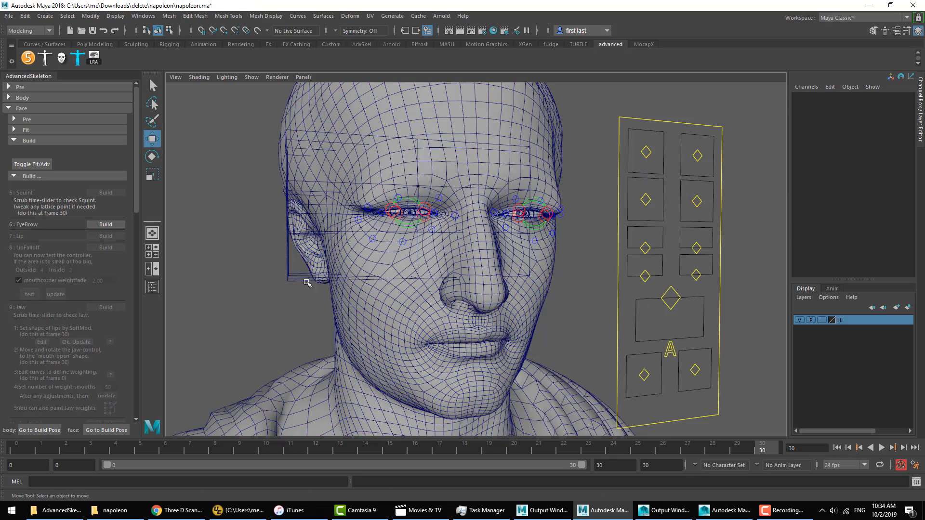
click(307, 282)
key(alt+v)
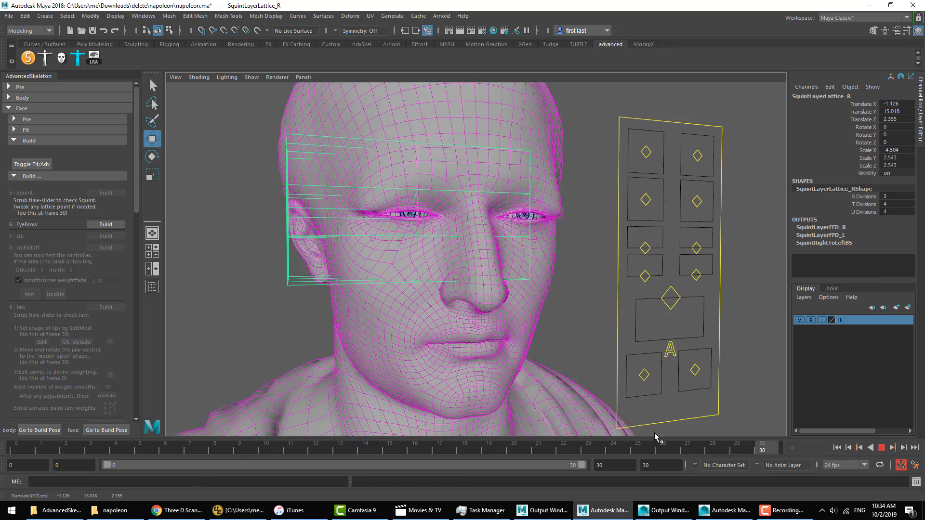
key(e)
drag(415, 221, 452, 218)
key(w)
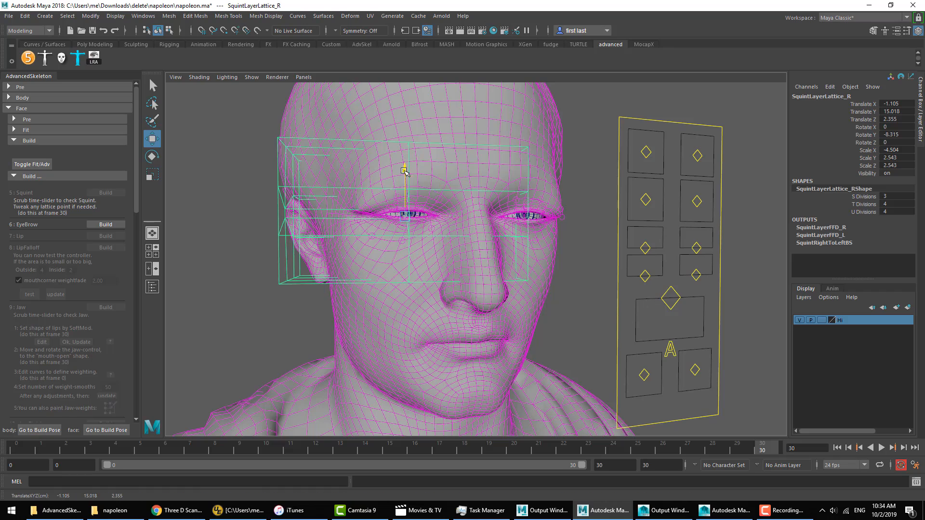
drag(404, 171, 403, 169)
click(585, 260)
click(881, 448)
Step: Build step 6 EyeBrow and test both brow controls by moving them and raising their Squeeze attribute
click(105, 225)
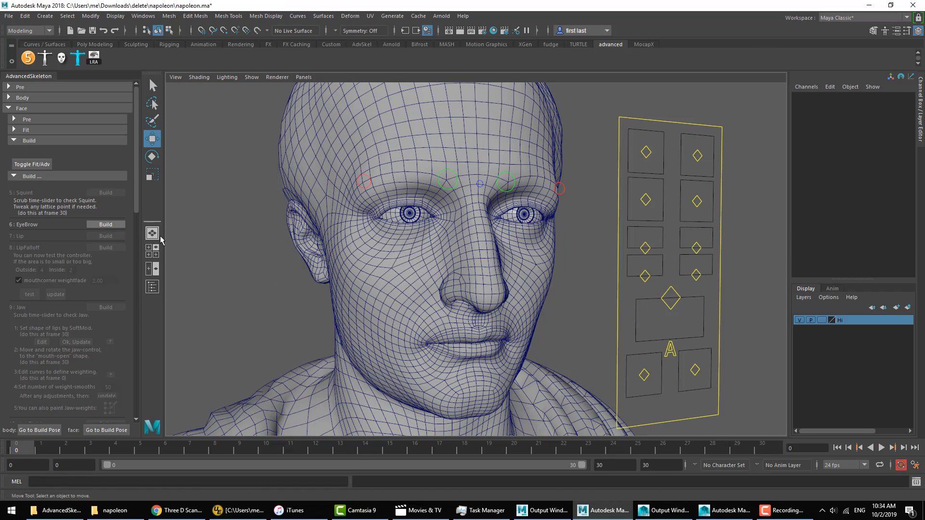
drag(705, 138, 644, 163)
middle_drag(656, 166, 648, 153)
key(ctrl+z)
click(866, 119)
middle_drag(574, 222, 599, 222)
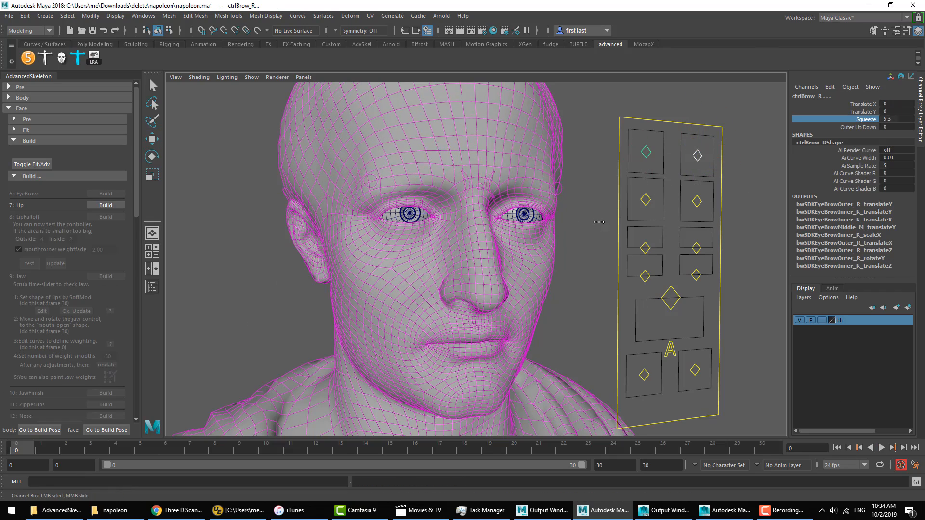
click(599, 222)
Step: Build step 7 Lip and step 8 LipFalloff, and test the right upper lip control, undoing the test move
click(102, 206)
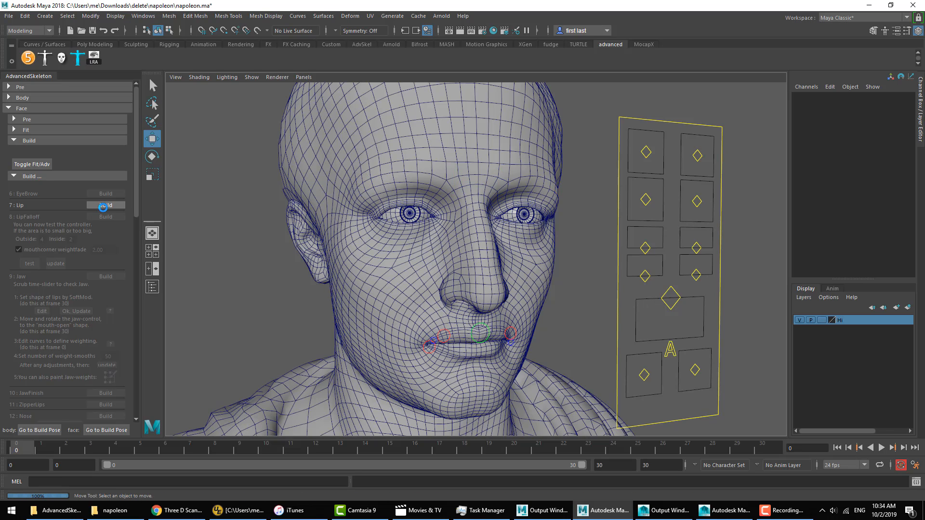
click(104, 208)
click(443, 336)
mouse_move(453, 362)
middle_down()
mouse_move(452, 348)
mouse_move(452, 356)
middle_up()
key(ctrl+z)
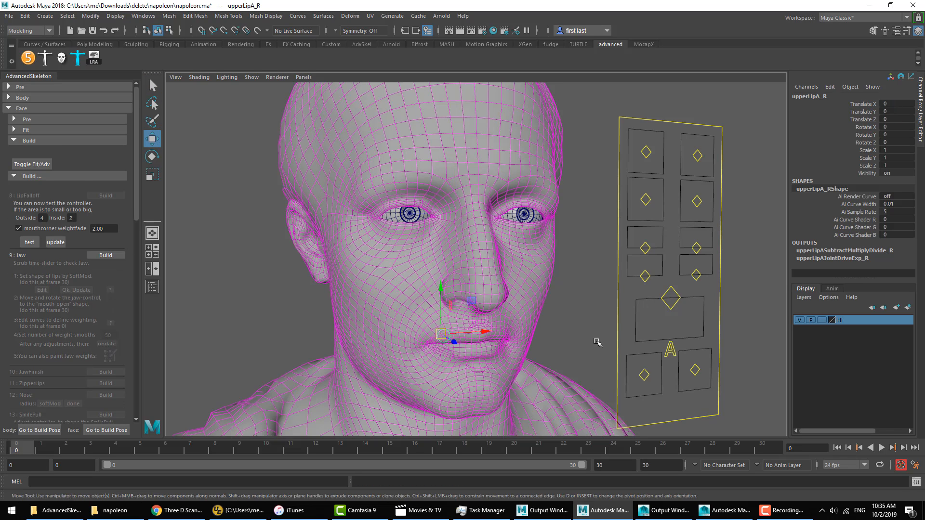
click(597, 343)
Step: Build step 9 Jaw and scrub the timeline to check the jaw motion, returning to frame 0
click(107, 259)
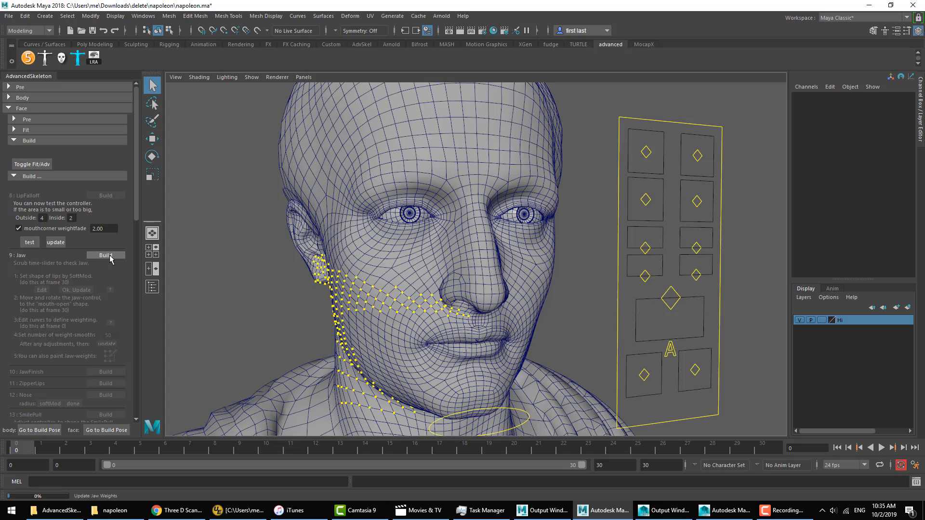
drag(150, 450, 15, 447)
click(260, 303)
Step: Build step 10 JawFinish and step 11 ZipperLips, and test Zip Lips R and Zip Lips L together on the open mouth
click(109, 313)
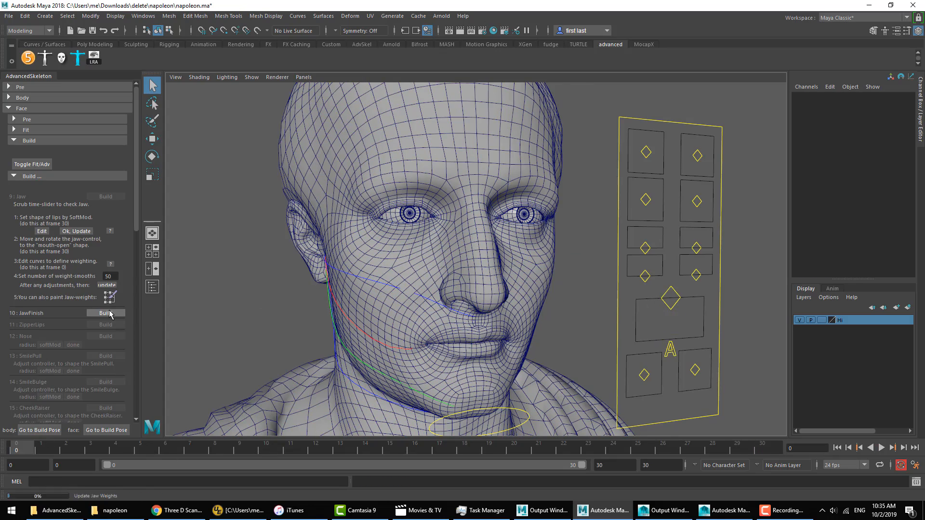
click(114, 211)
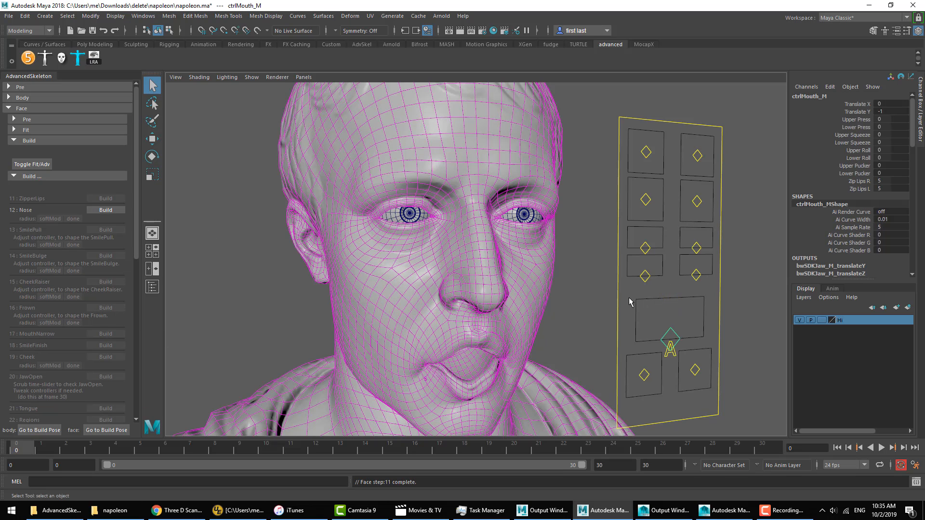
drag(859, 182, 859, 188)
mouse_move(662, 259)
middle_down()
mouse_move(689, 258)
mouse_move(665, 259)
middle_up()
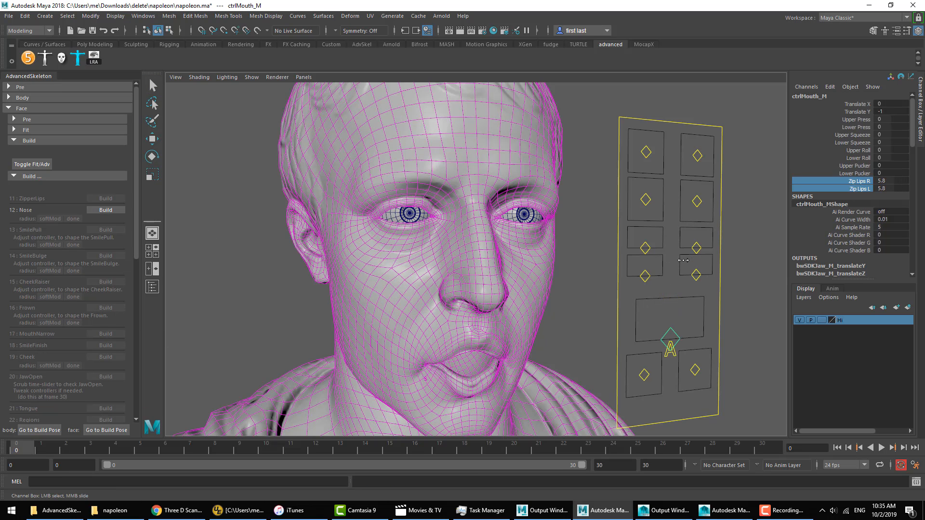
Step: Build step 12 Nose, step 13 SmilePull, step 14 SmileBulge and step 15 CheekRaiser
click(106, 210)
click(106, 219)
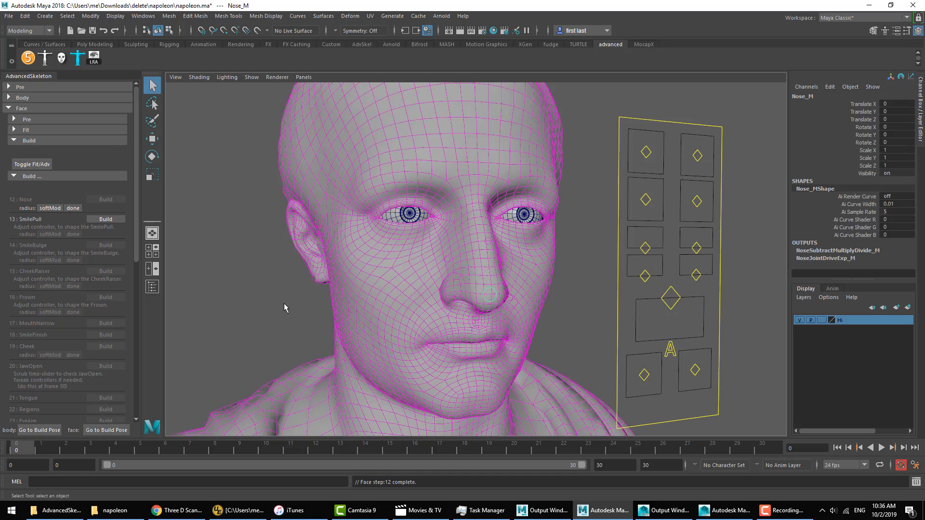
click(105, 227)
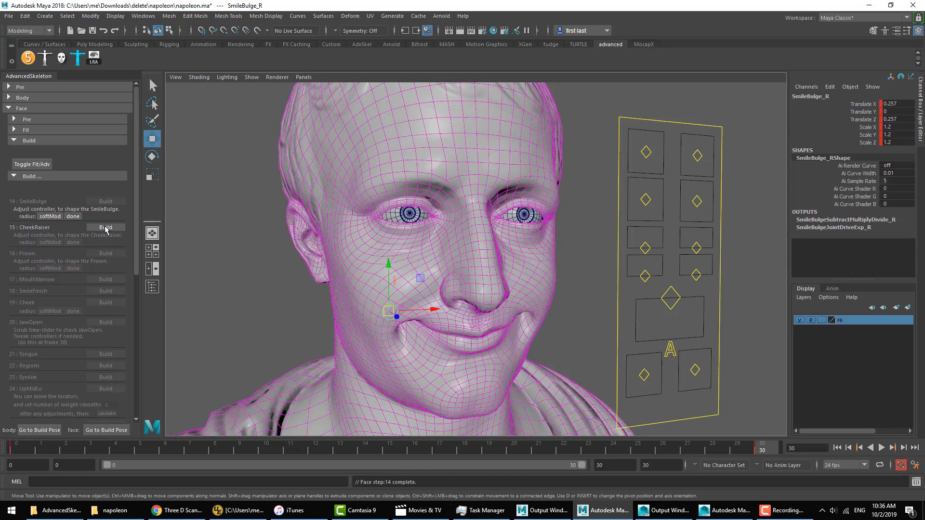
click(106, 227)
Step: Shape the cheek raise at frame 30 by moving the right CheekRaiser control up to about 0.165, and return to frame 0
click(193, 290)
key(alt+v)
click(397, 314)
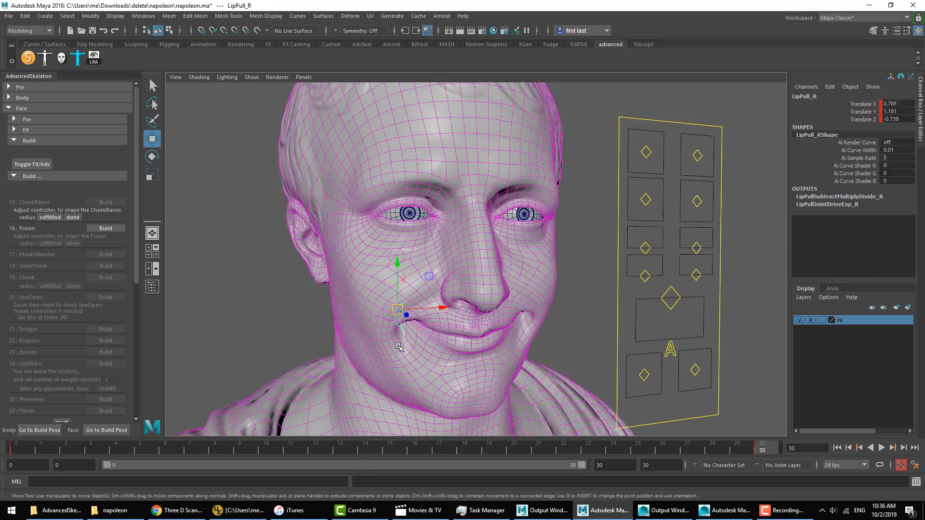
click(398, 258)
key(alt+v)
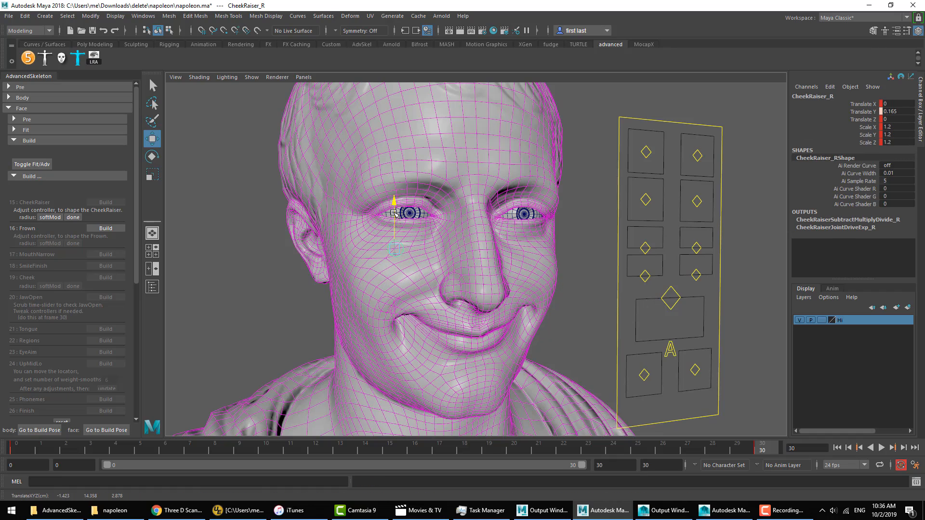
click(16, 448)
click(243, 330)
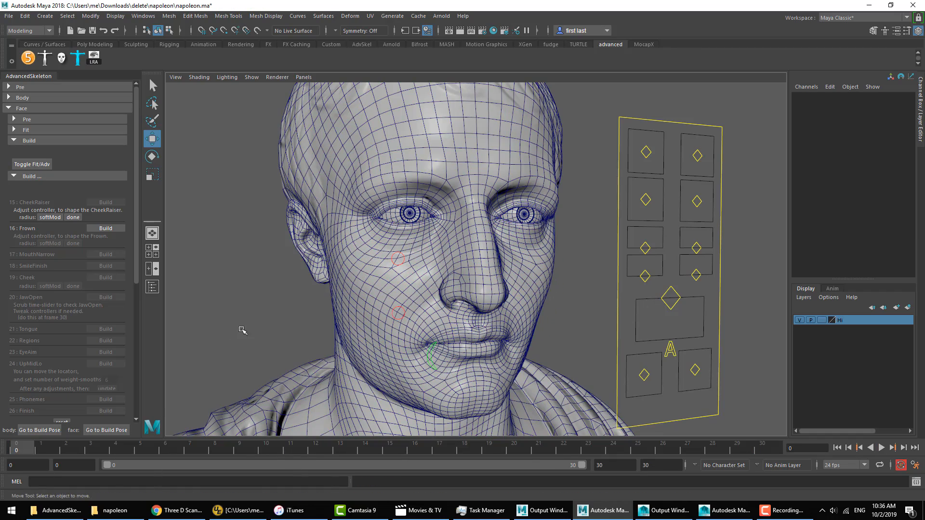
Step: Build step 16 Frown, play back the frown, and return to frame 0 with nothing selected
click(106, 228)
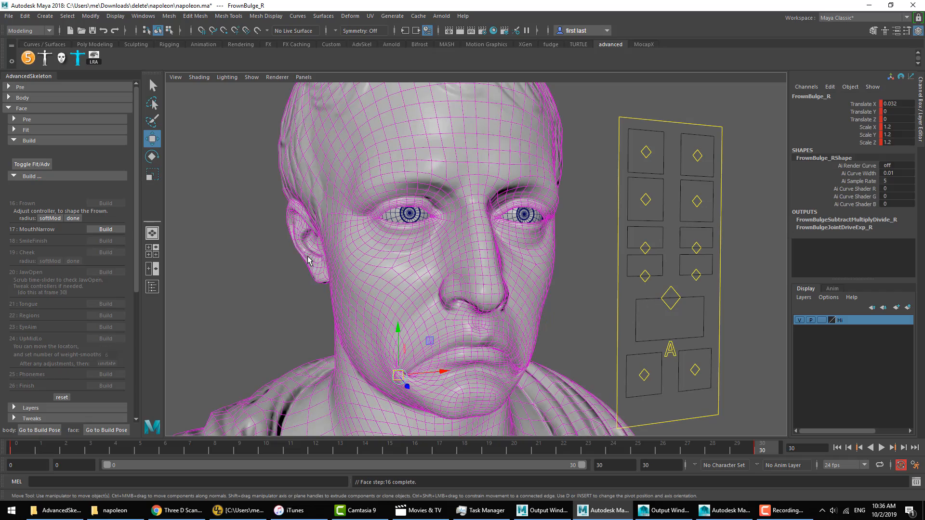
key(alt+v)
click(16, 448)
click(297, 318)
Step: Build step 17 MouthNarrow, play back the narrowing mouth, and return to frame 0
click(105, 230)
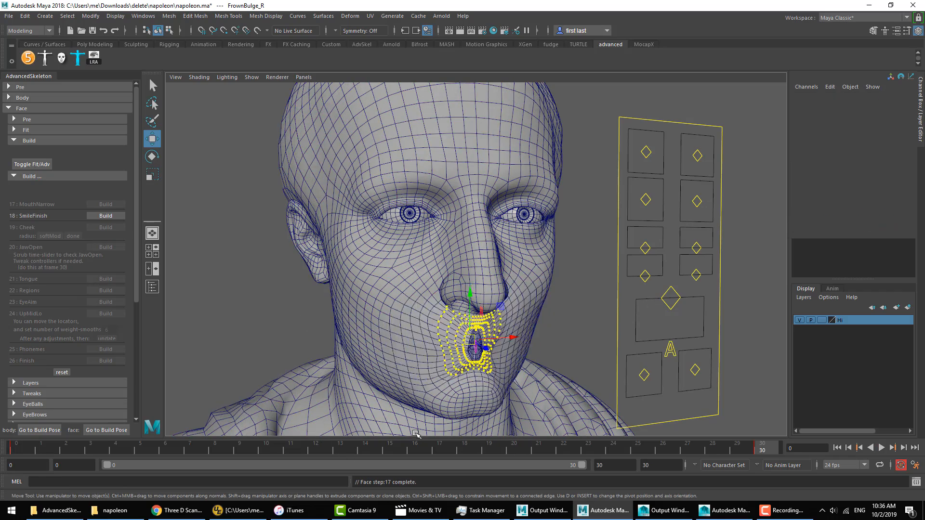
key(alt+v)
click(16, 448)
Step: Build step 18 SmileFinish and test the right SmilePull control at the mouth corner
click(106, 227)
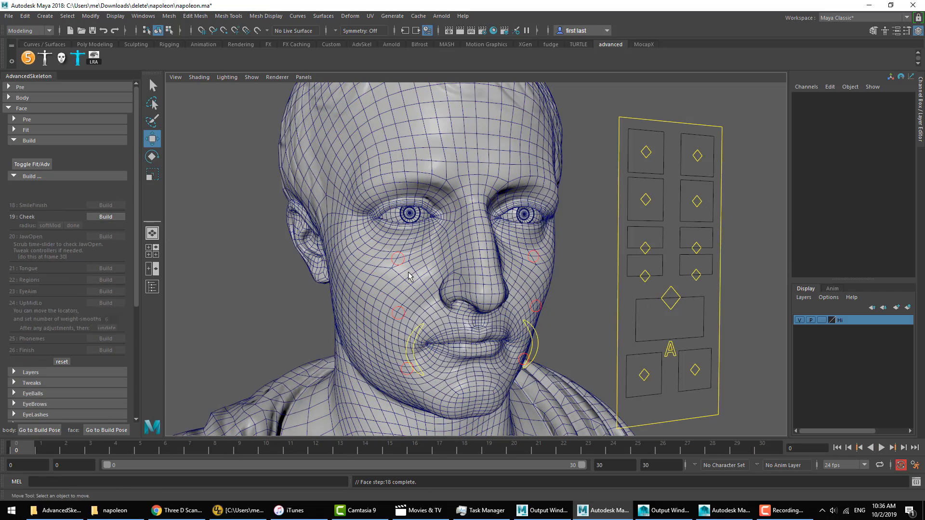
drag(645, 371, 713, 380)
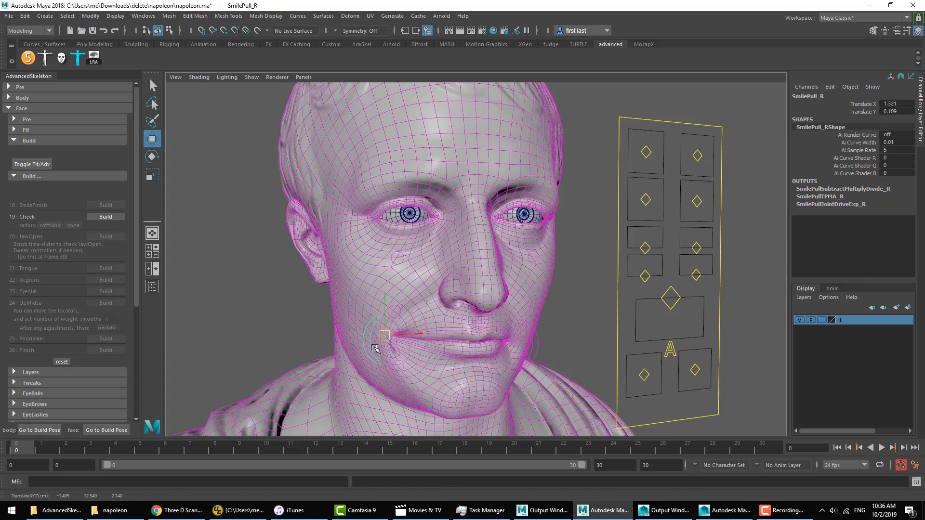
click(288, 338)
Step: Build step 19 Cheek and step 20 JawOpen, and scrub to frame 30 to check the open jaw
click(106, 217)
click(106, 226)
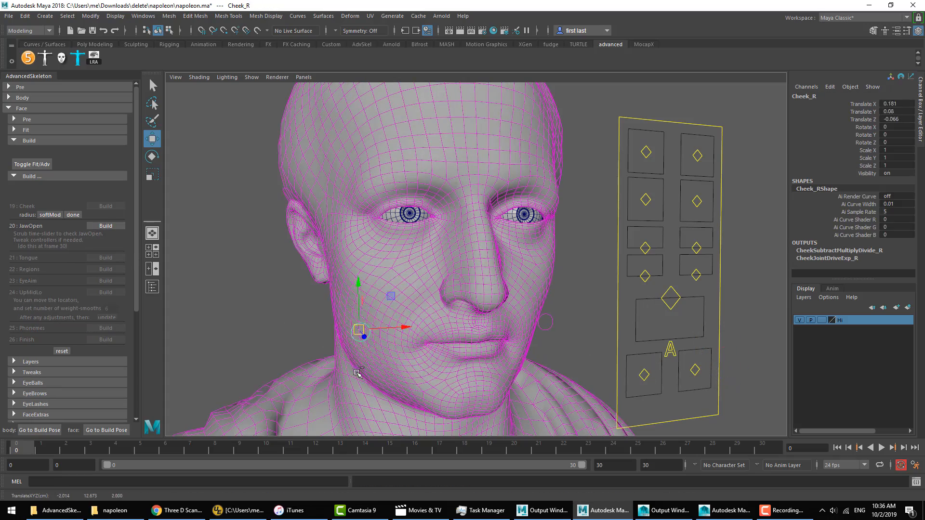
drag(268, 448, 767, 448)
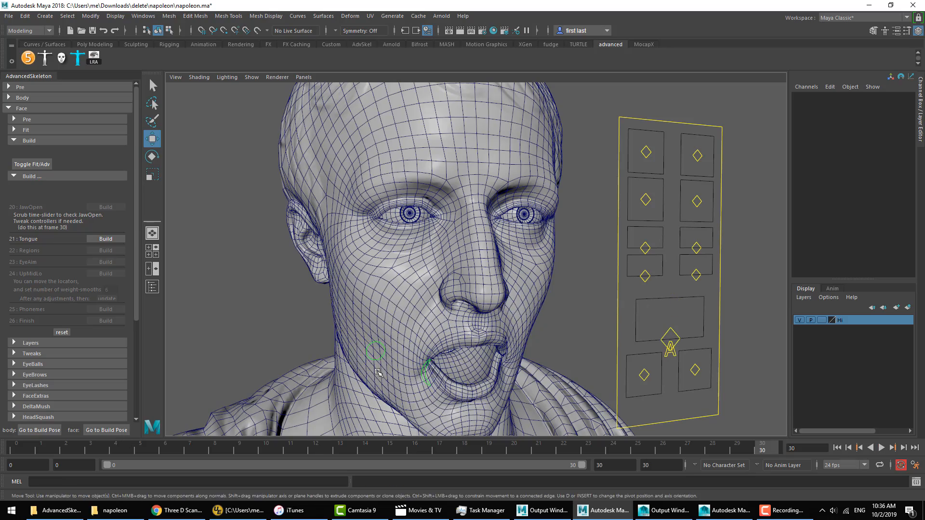
click(377, 358)
Step: Build steps 21 Tongue, 22 Regions, 23 EyeAim, 24 UpMidLo, 25 Phonemes and 26 Finish
click(105, 239)
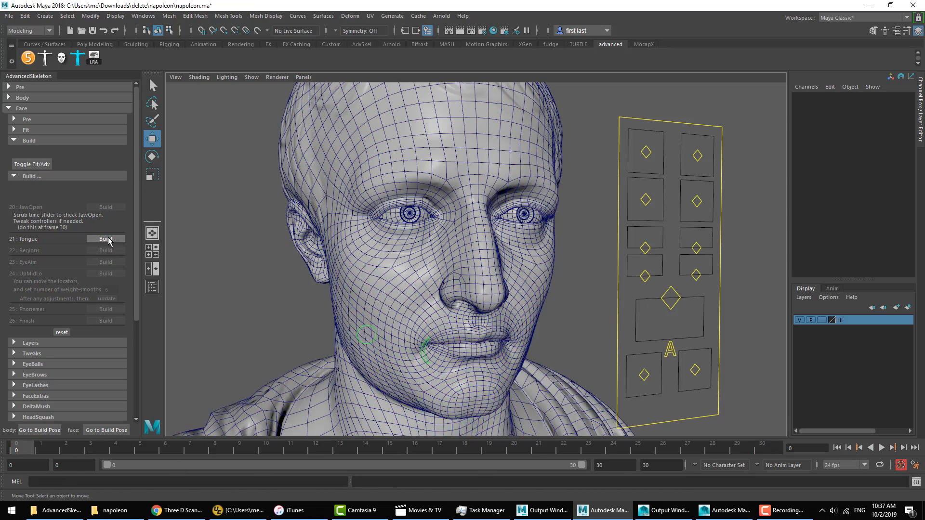
click(105, 219)
click(105, 221)
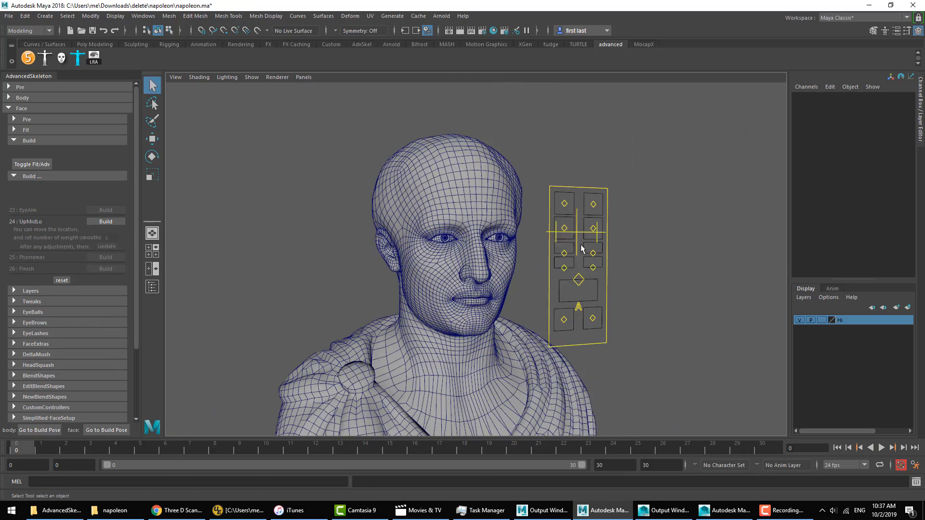
click(106, 221)
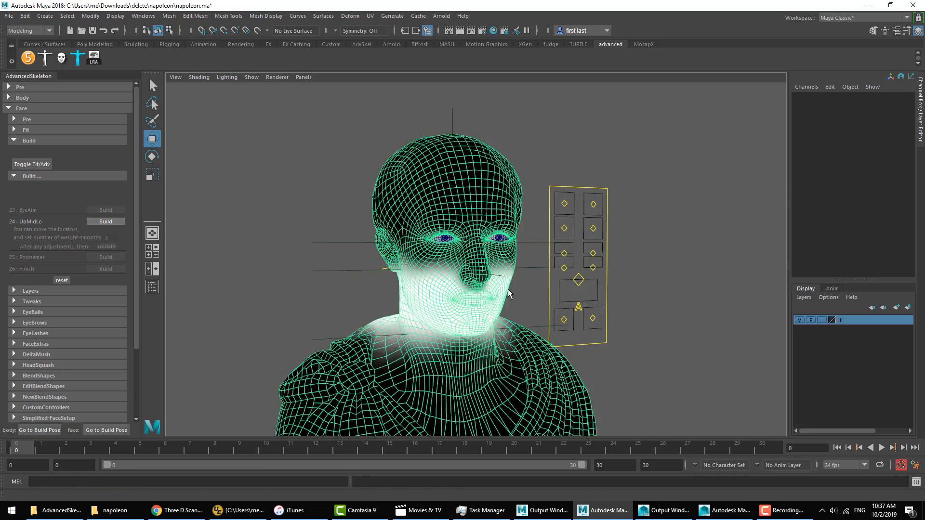
click(105, 246)
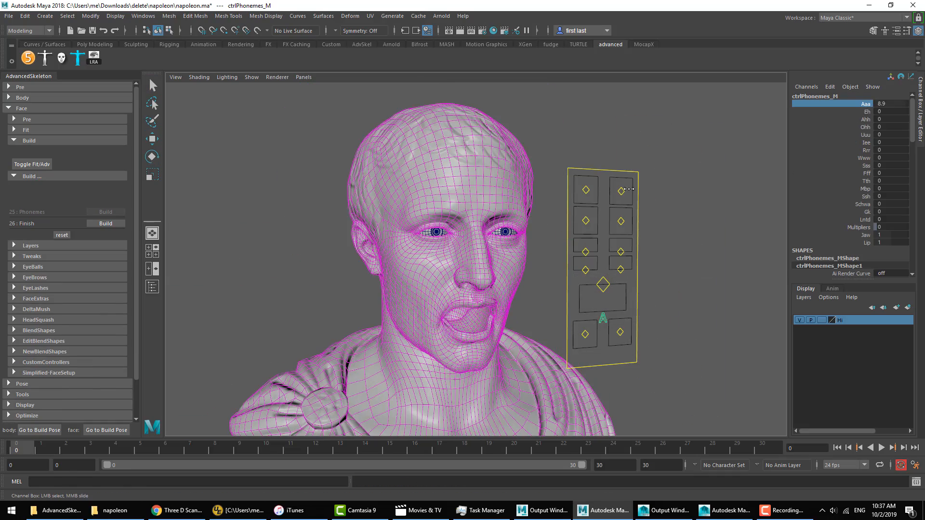
click(105, 223)
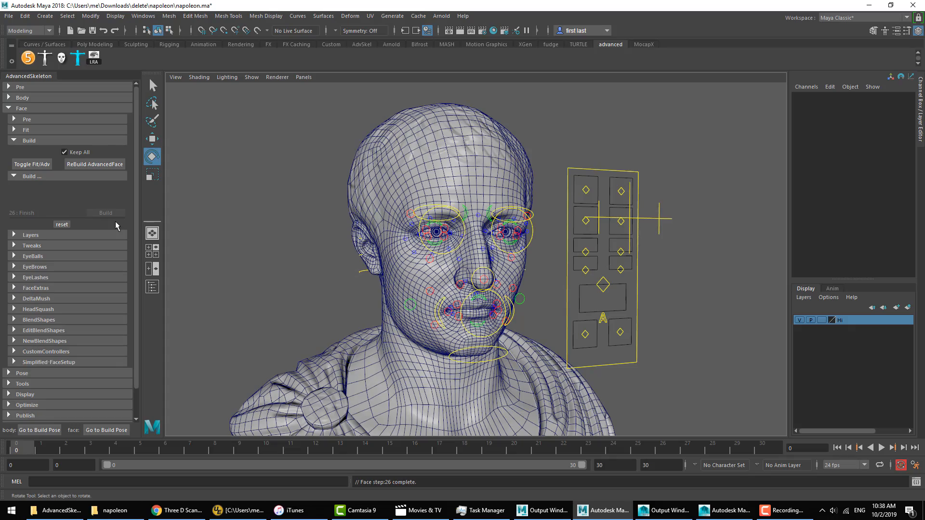
Step: Test both brow controls in the control box by moving them together, and undo the move
alt+right_drag(609, 304, 699, 319)
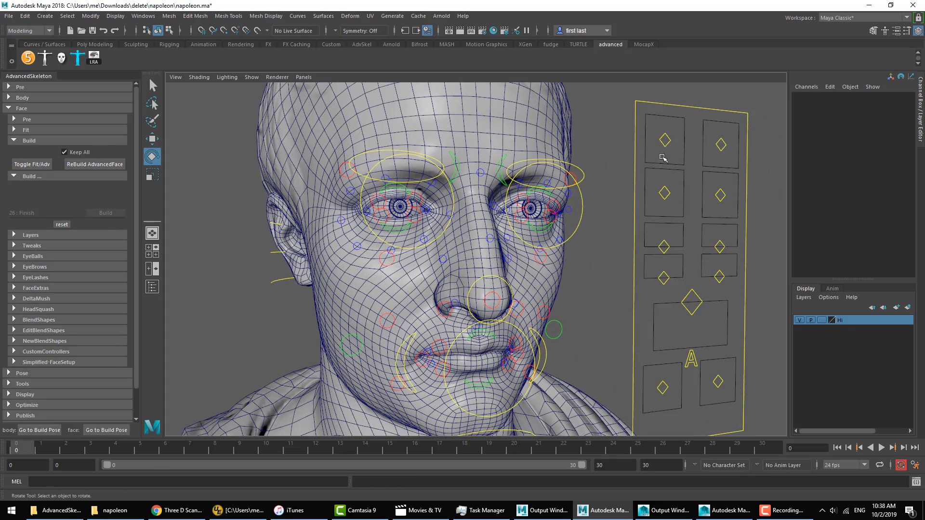
drag(736, 130, 663, 158)
key(w)
middle_drag(669, 206, 703, 180)
key(ctrl+z)
Step: Test both eye controls by moving them and trying their Blink and Squint attributes, undoing the changes
drag(731, 183, 664, 205)
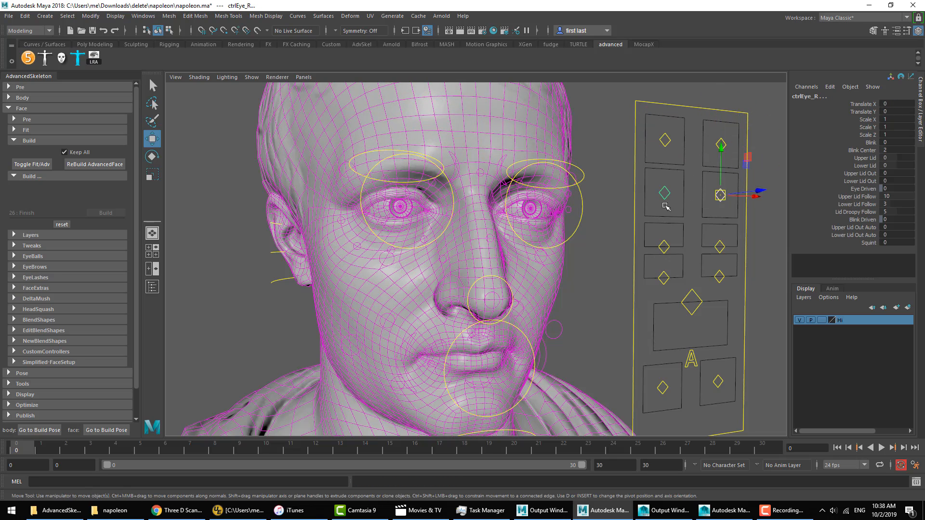
middle_drag(665, 206, 784, 234)
key(ctrl+z)
click(869, 144)
key(ctrl+z)
click(869, 243)
Step: Test the mouth control and the lowest pair of controls in the control box, undoing each move and clearing the selection
drag(685, 310, 713, 325)
key(w)
middle_drag(697, 333, 674, 339)
key(ctrl+z)
drag(652, 369, 729, 400)
middle_drag(733, 395, 751, 372)
key(ctrl+z)
click(613, 281)
scroll(617, 275, down, 3)
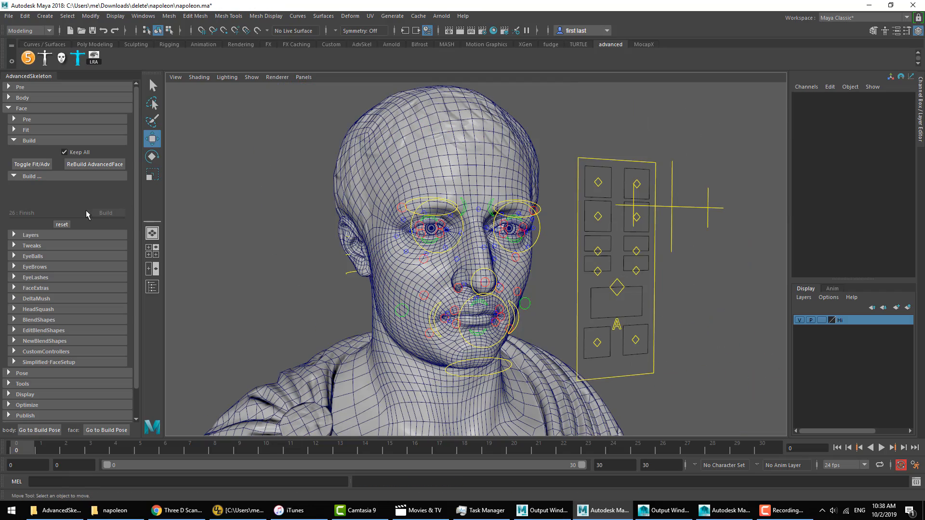
Step: Collapse the two face Build sections, expand the EyeBalls setup options, and frame the right eye closely
click(30, 140)
click(34, 152)
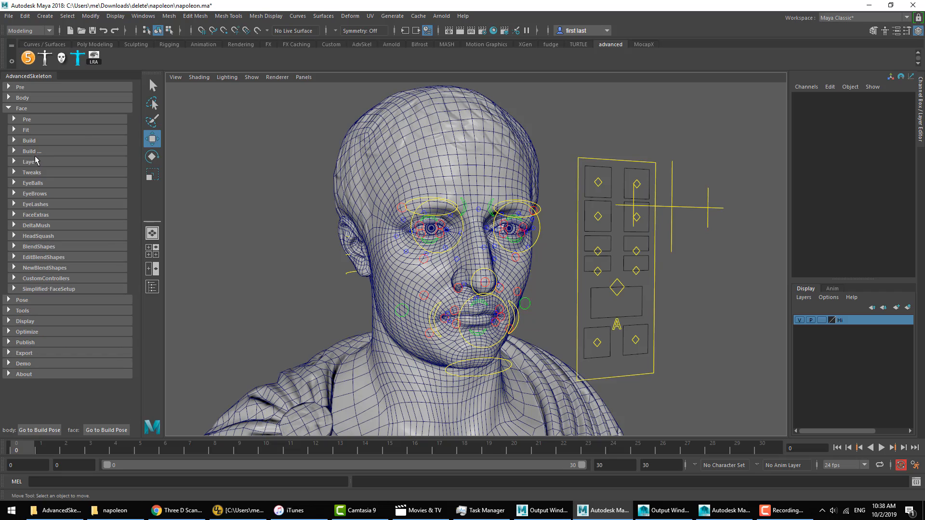
click(39, 185)
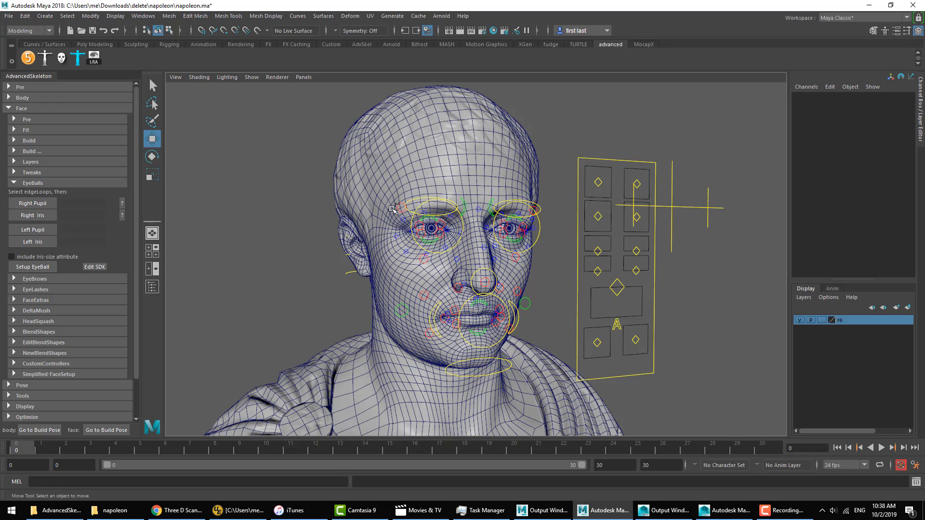
ctrl+alt+drag(393, 209, 463, 254)
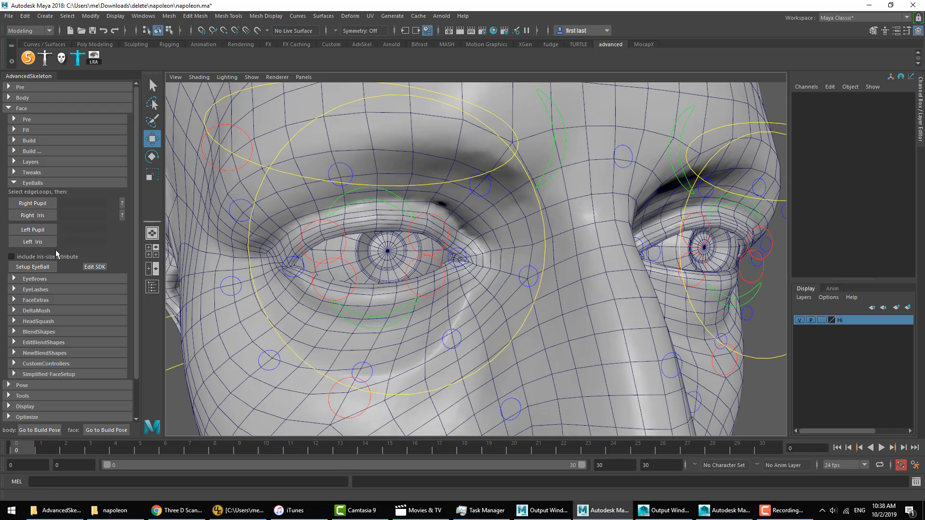
Step: Assign the right eyeball's iris and pupil edge loops as Right Iris and Right Pupil in the EyeBalls setup
click(352, 258)
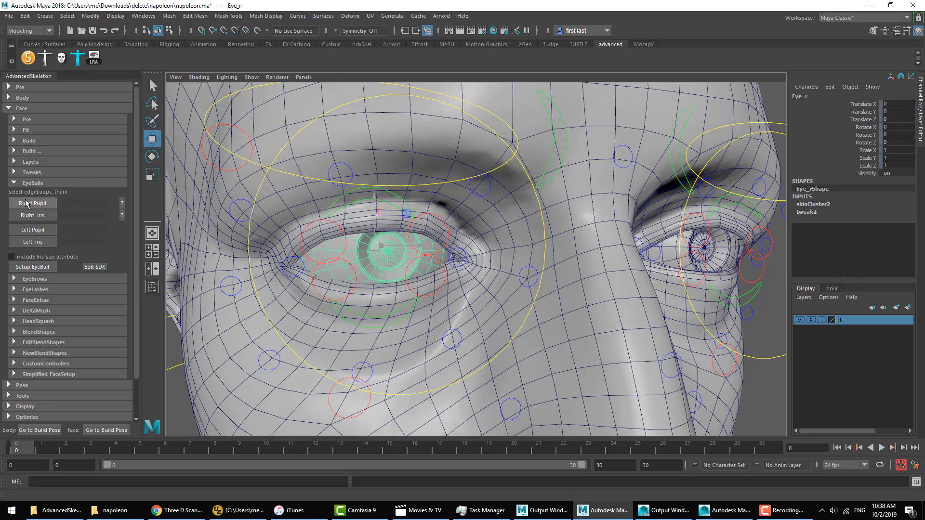
right_drag(351, 232, 354, 212)
double_click(365, 276)
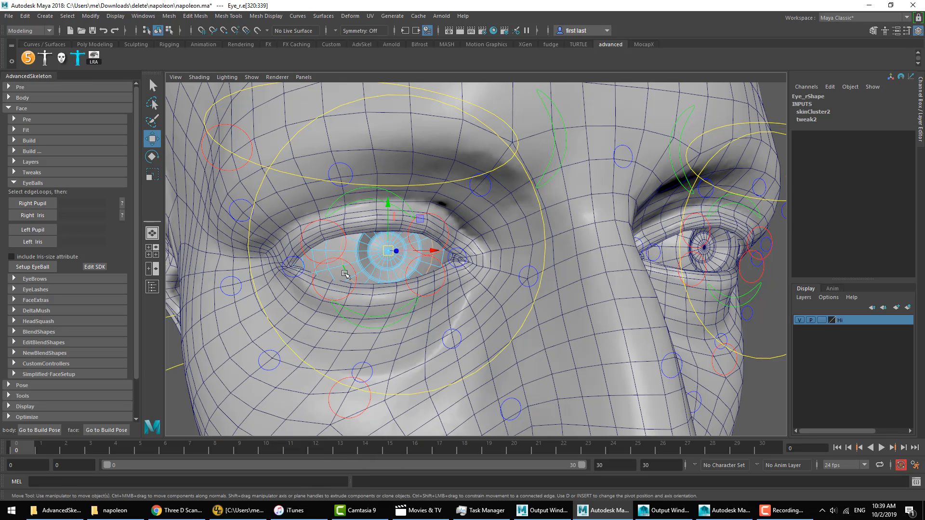
click(33, 216)
double_click(374, 262)
click(32, 203)
Step: Assign the left eyeball's iris and pupil edge loops as Left Iris and Left Pupil in the EyeBalls setup
alt+drag(463, 260, 366, 260)
right_drag(690, 236, 691, 214)
double_click(679, 264)
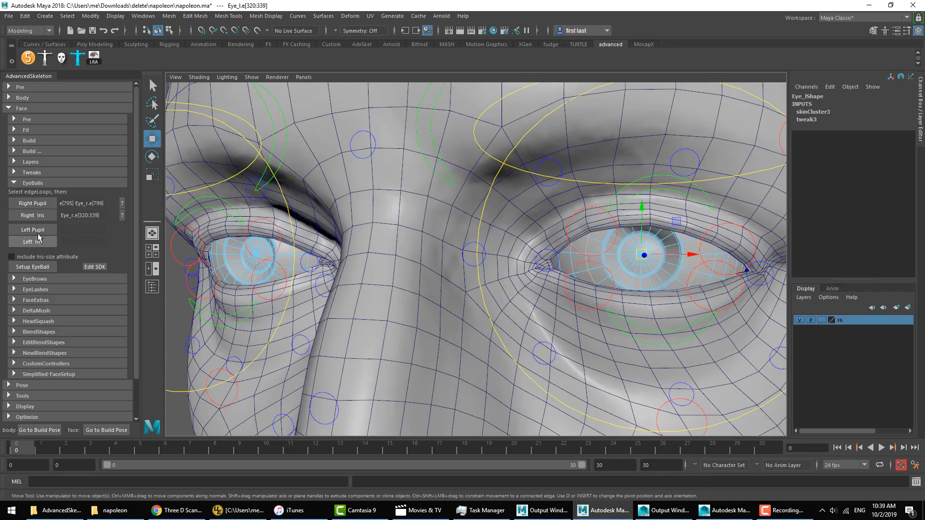
click(37, 240)
double_click(625, 266)
click(32, 230)
Step: Run the eyeball setup with the iris-size attribute included
click(12, 257)
click(38, 268)
Step: Test the eye controls' Pupil attribute at about -2.9, undo the change, and clear the selection
click(870, 259)
middle_drag(651, 276, 637, 275)
scroll(637, 274, down, 3)
scroll(634, 274, down, 4)
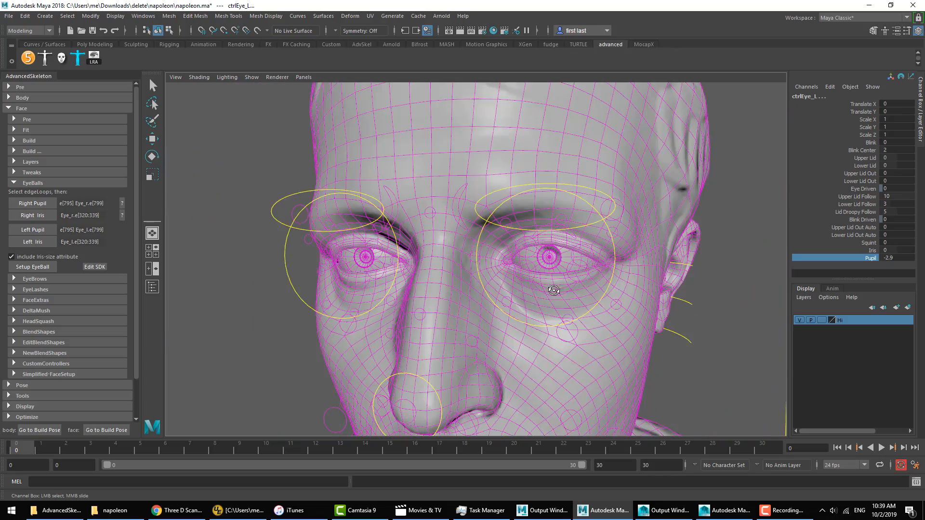
key(ctrl+z)
scroll(554, 289, down, 4)
alt+drag(333, 283, 376, 278)
alt+drag(510, 280, 554, 284)
click(554, 284)
key(w)
Step: Close the EyeBalls options, open the HeadSquash options, and create the head squash setup
click(33, 183)
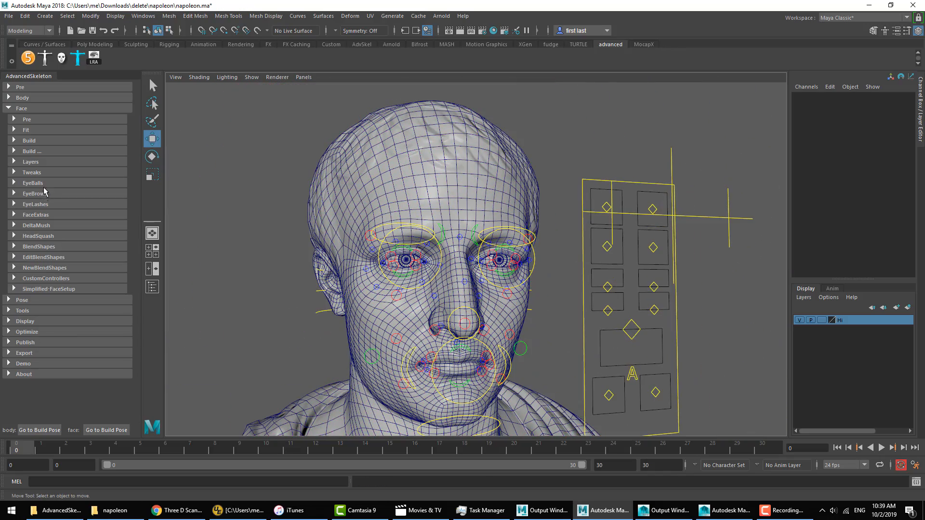
alt+right_drag(583, 273, 610, 263)
alt+middle_drag(611, 262, 597, 221)
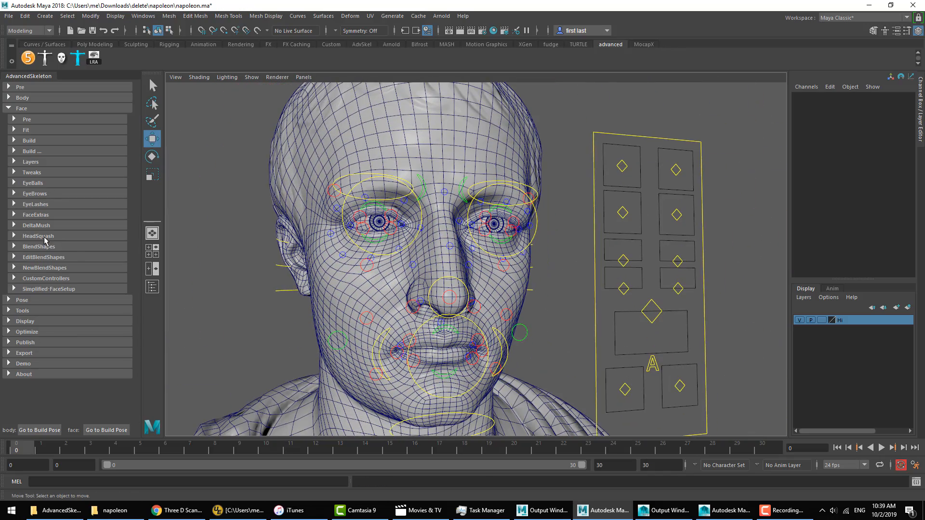
click(45, 238)
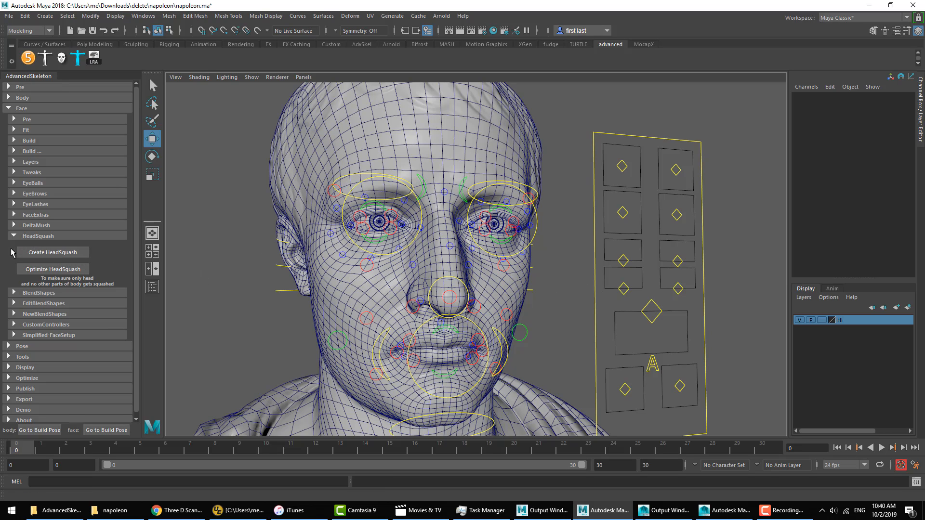
click(57, 254)
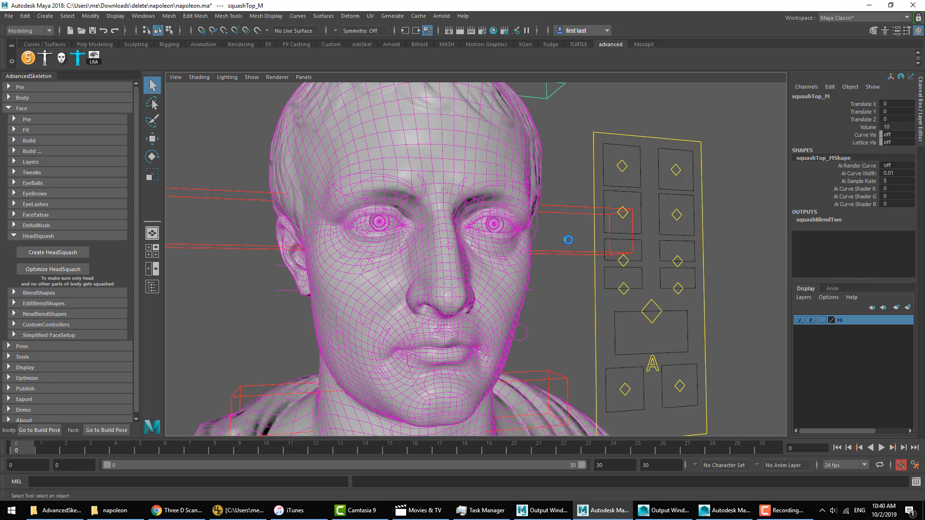
Step: Test the head squash by moving the top control, undoing that move, and moving the middle control sideways
key(w)
middle_drag(510, 141, 581, 137)
key(ctrl+z)
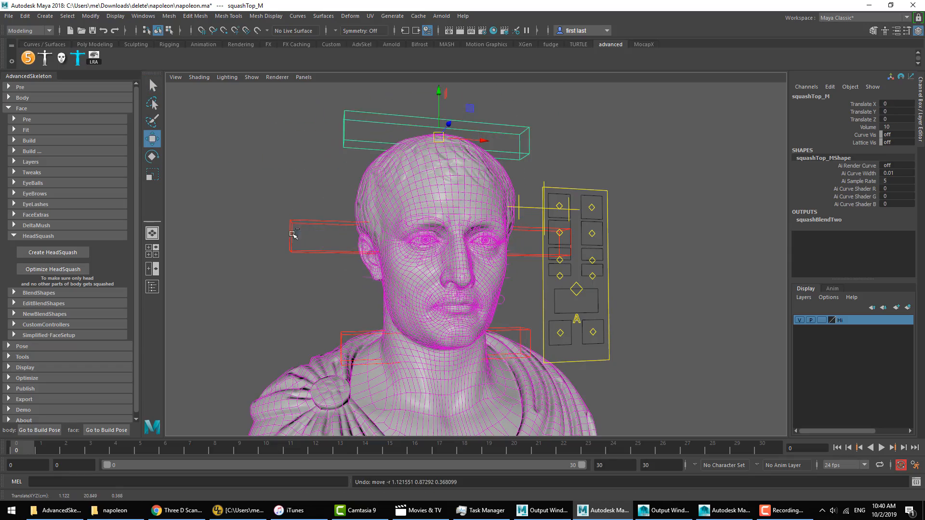
click(291, 233)
middle_drag(308, 272, 217, 243)
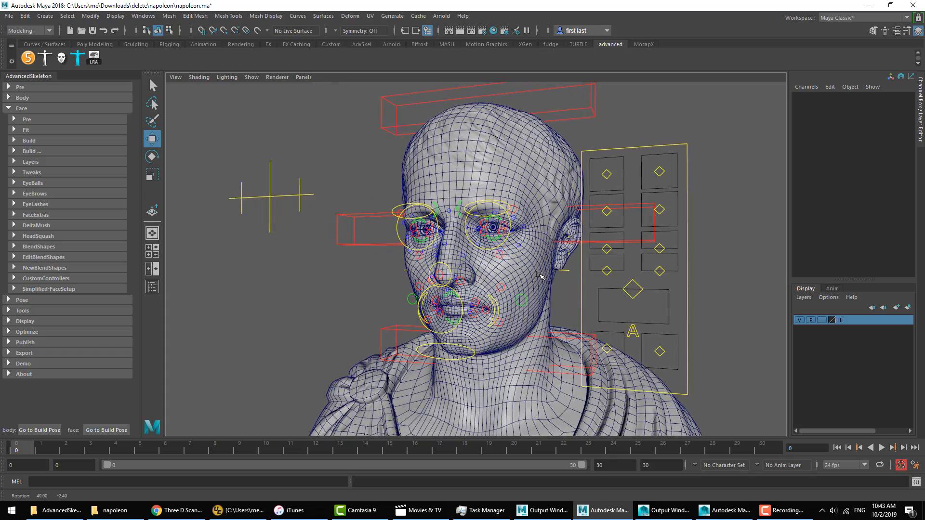
alt+drag(540, 275, 596, 275)
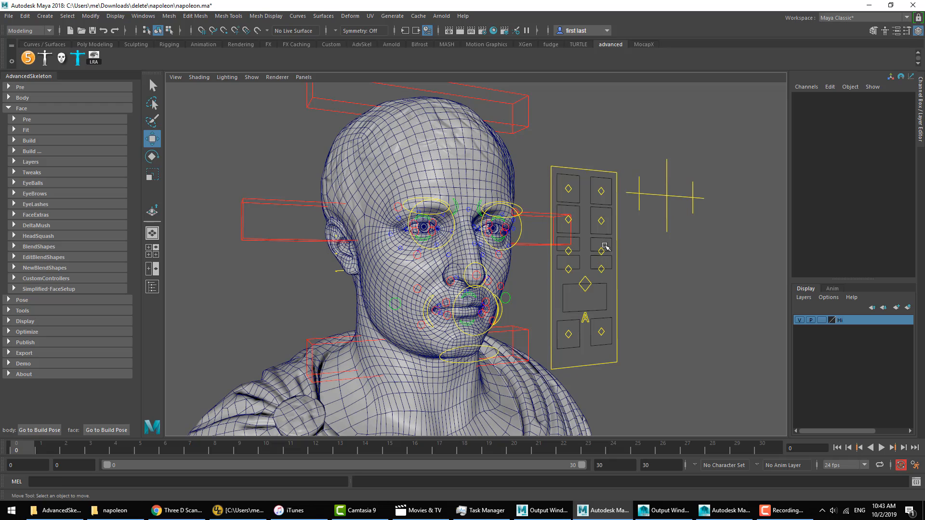
alt+right_drag(560, 273, 563, 274)
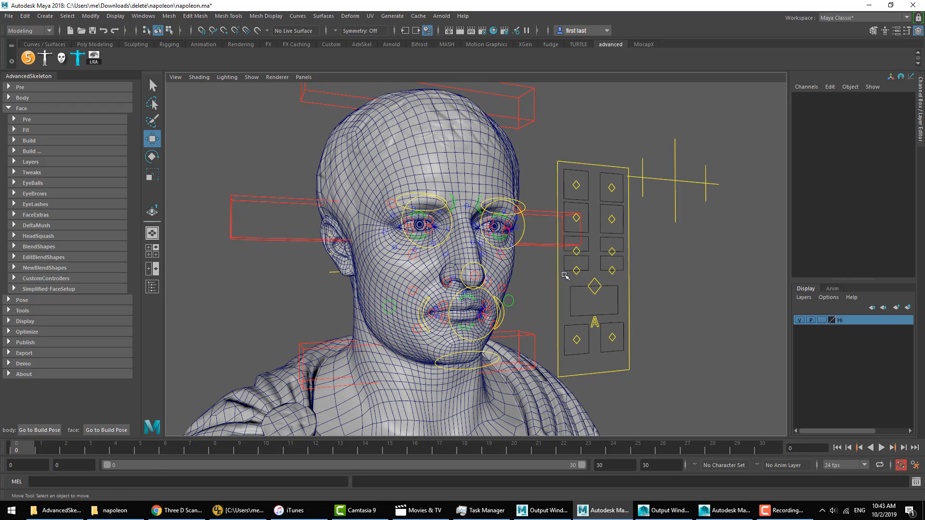
alt+drag(567, 274, 455, 279)
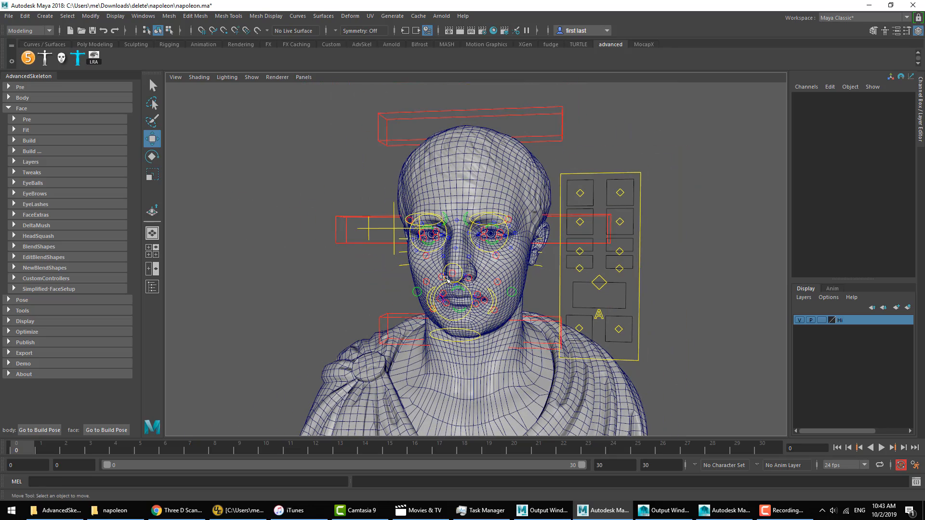